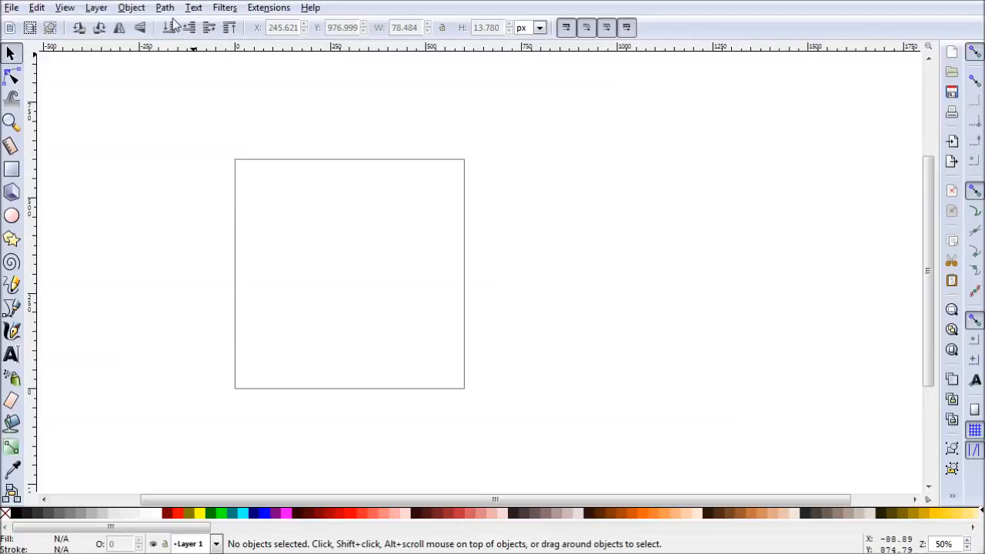
- Open the Fill and Stroke and the Align and Distribute dialogs, with Fill and Stroke in front
{"action": "left_click", "coordinate": [131, 8]}
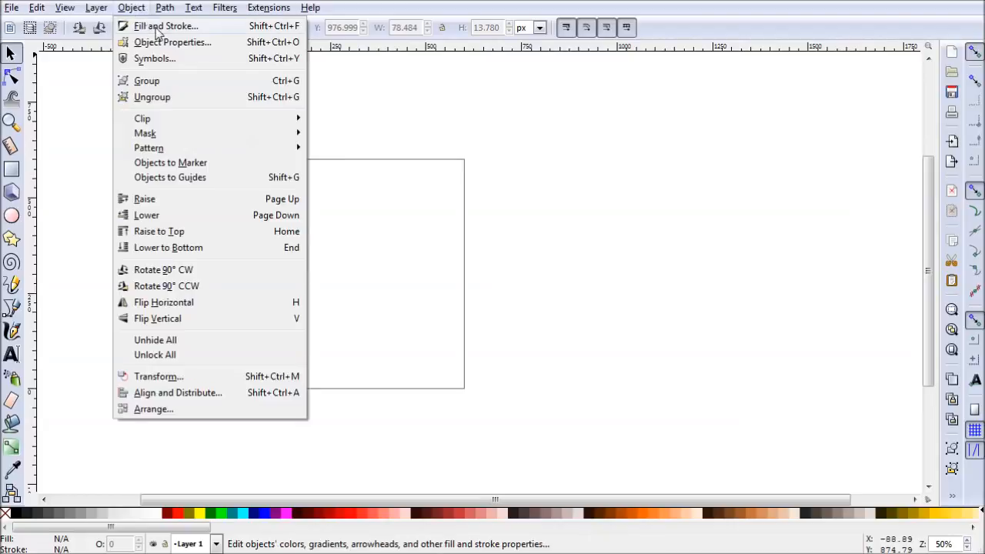
{"action": "left_click", "coordinate": [157, 28]}
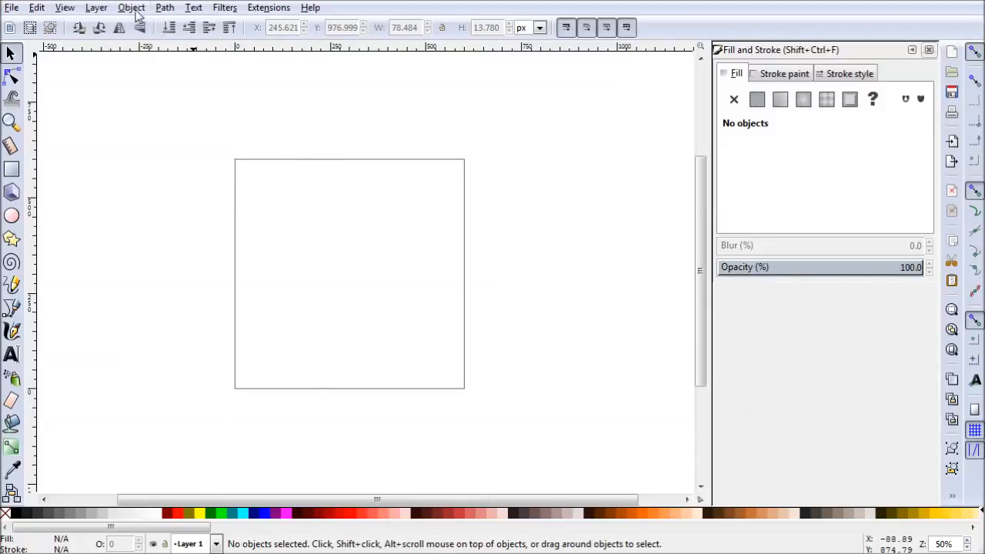
{"action": "left_click", "coordinate": [132, 8]}
{"action": "left_click", "coordinate": [206, 392]}
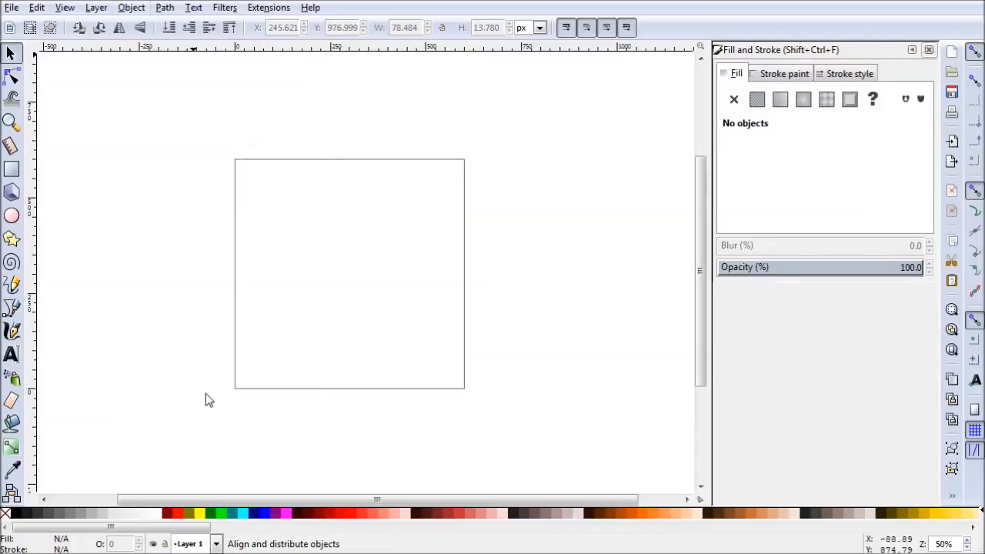
{"action": "left_click", "coordinate": [786, 341]}
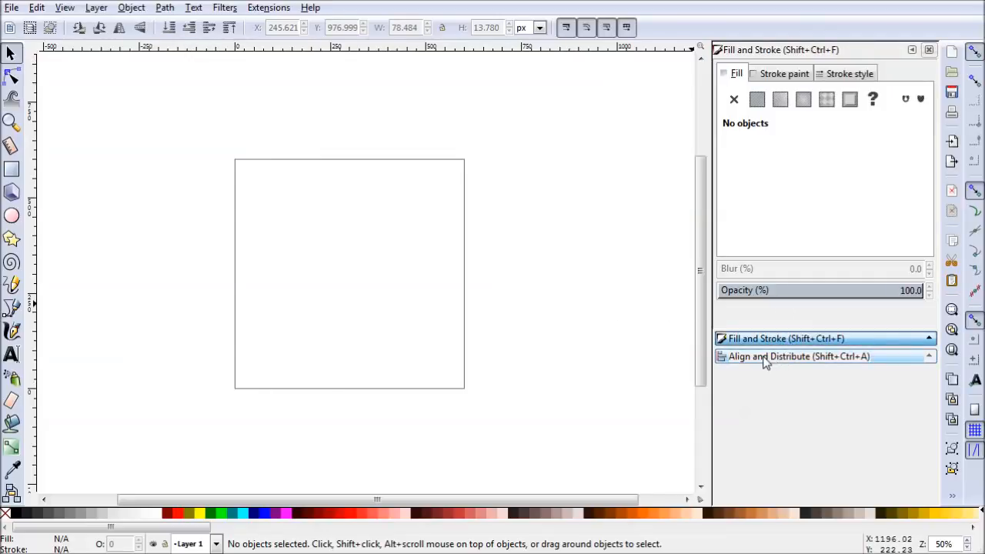
- Set the document's custom page size to 3.75 in wide and 2.25 in high
{"action": "left_click", "coordinate": [12, 9]}
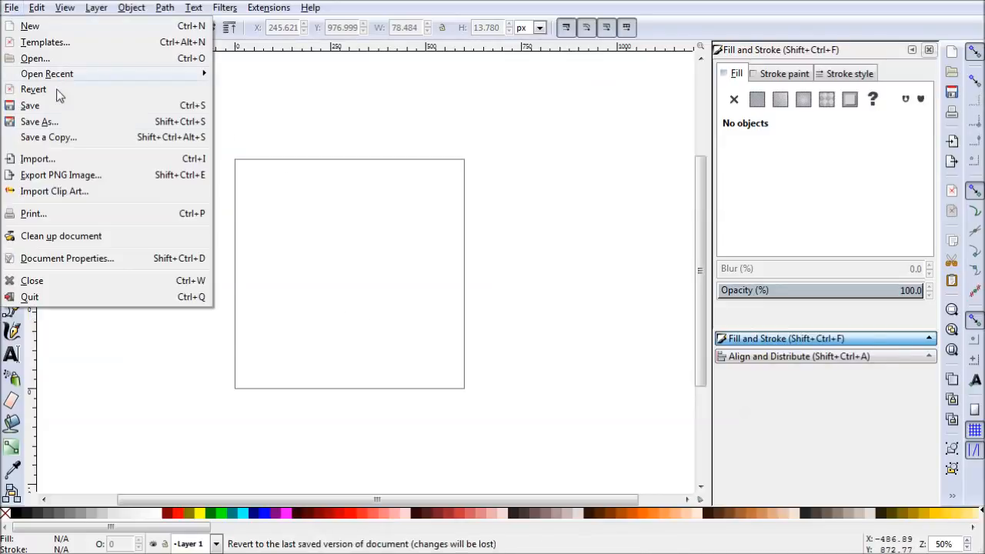
{"action": "left_click", "coordinate": [97, 261]}
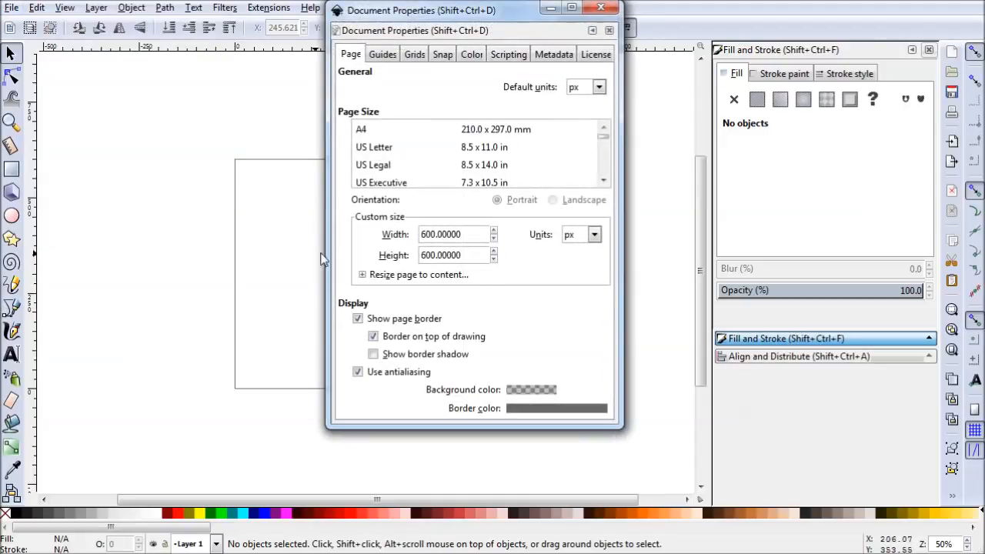
{"action": "left_click", "coordinate": [582, 241]}
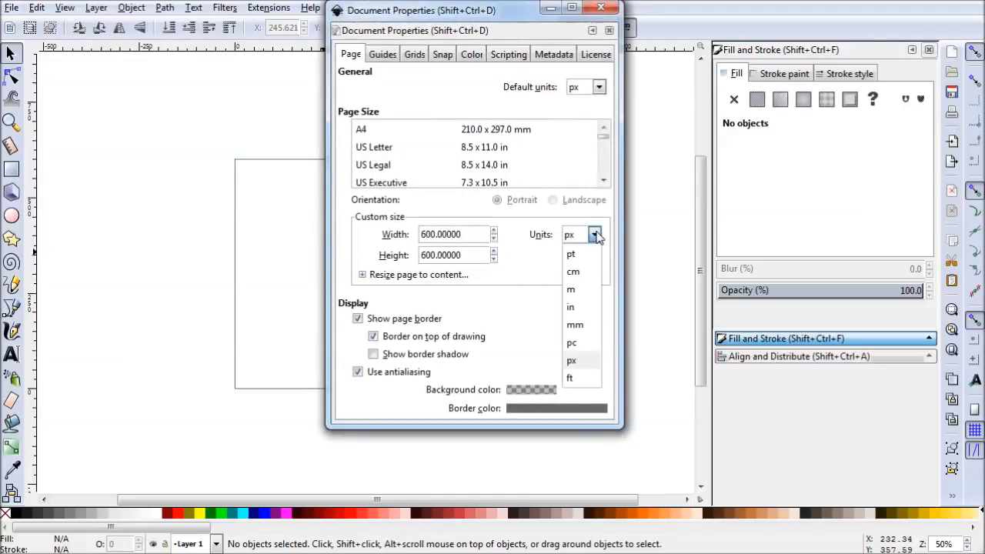
{"action": "left_click", "coordinate": [579, 318]}
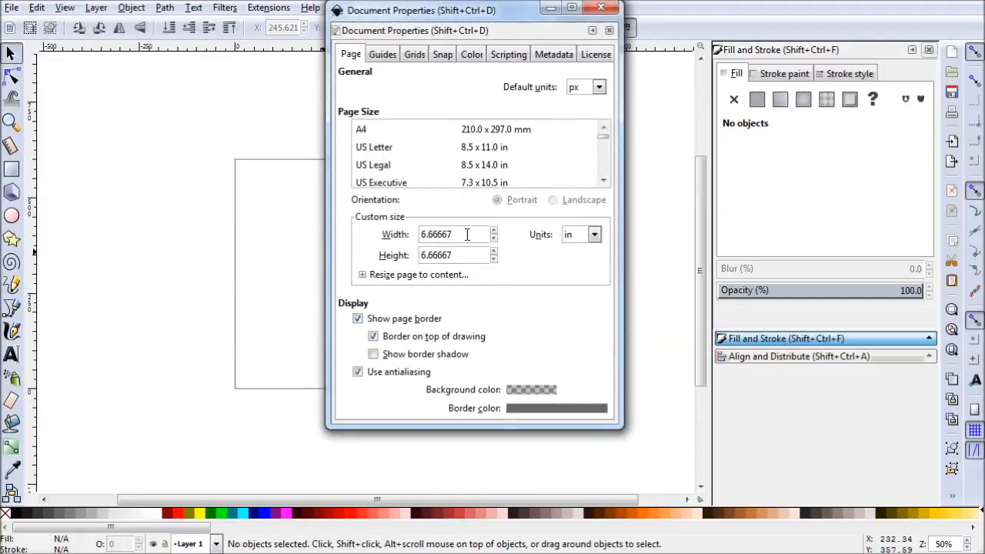
{"action": "left_click_drag", "start_coordinate": [455, 235], "coordinate": [377, 235]}
{"action": "type", "text": "3.75"}
{"action": "key", "text": "Return"}
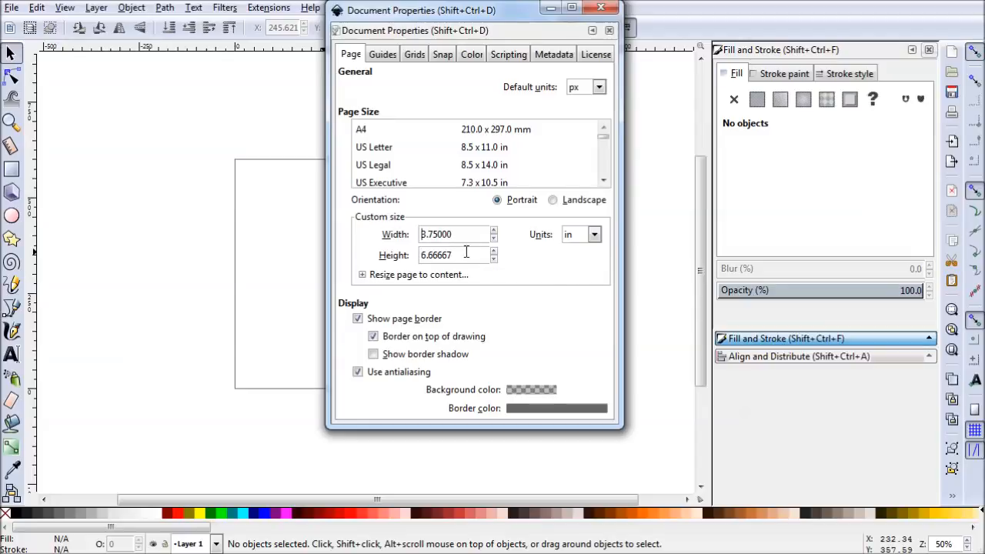
{"action": "left_click_drag", "start_coordinate": [471, 256], "coordinate": [389, 254]}
{"action": "type", "text": "2.25"}
{"action": "key", "text": "Return"}
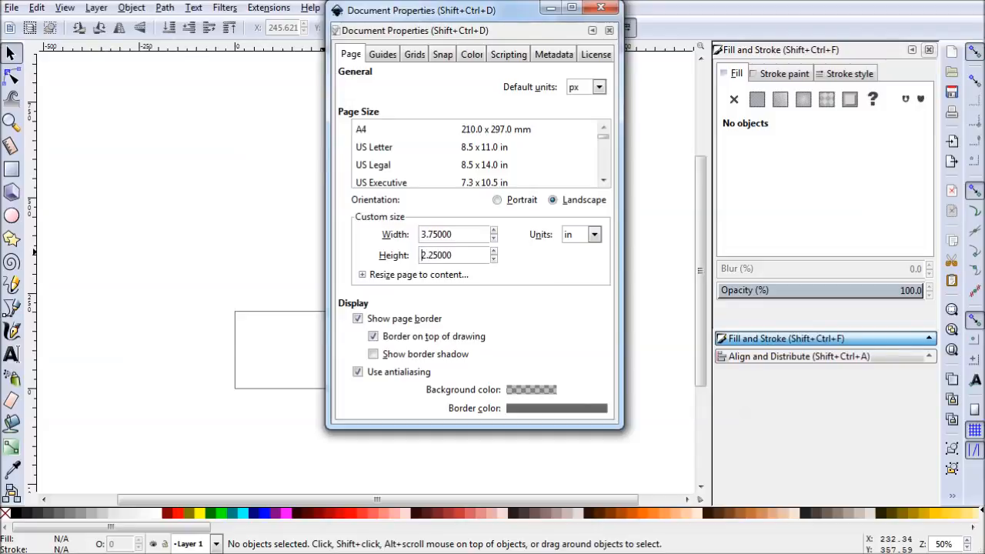
- Check the page size in millimetres, return the units to inches and close the document properties
{"action": "left_click", "coordinate": [595, 236]}
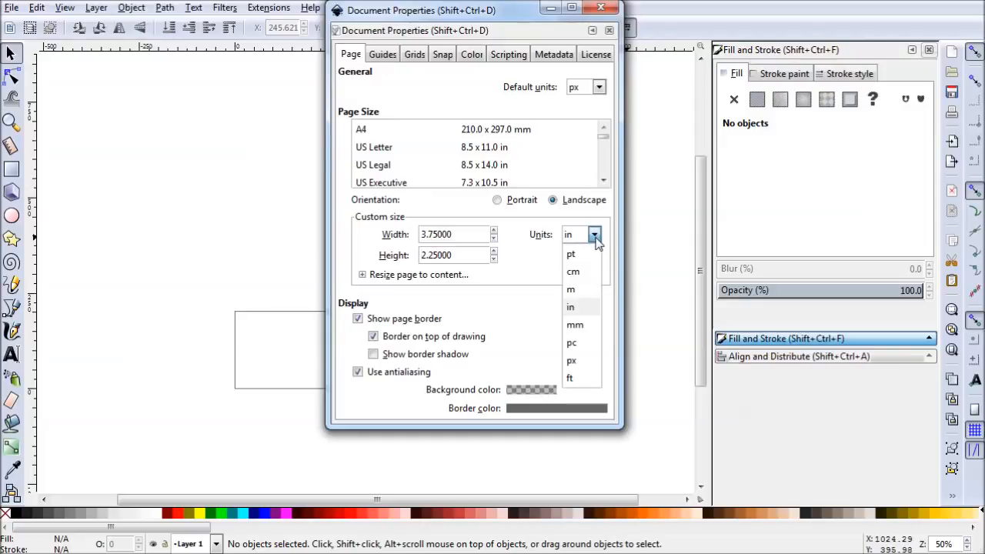
{"action": "left_click", "coordinate": [576, 326]}
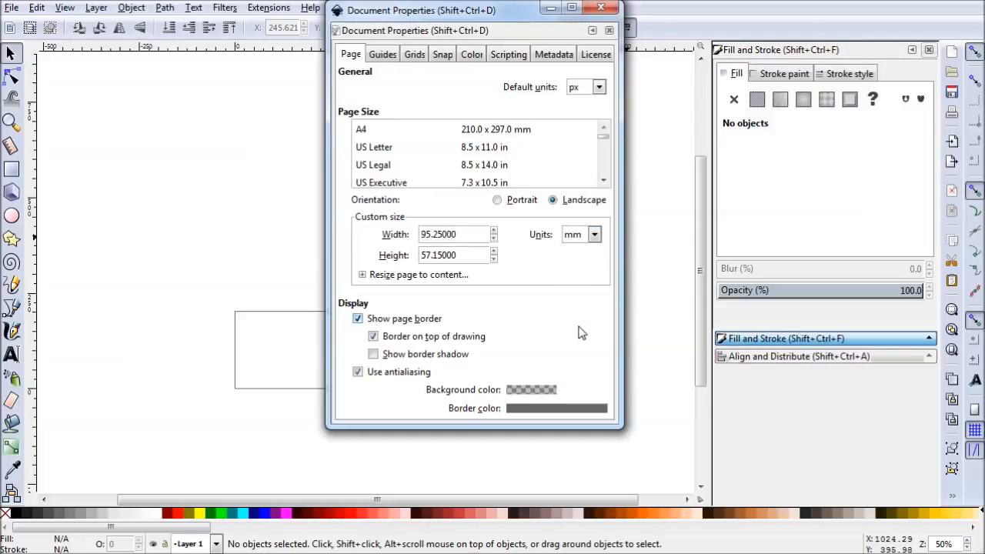
{"action": "left_click", "coordinate": [595, 236]}
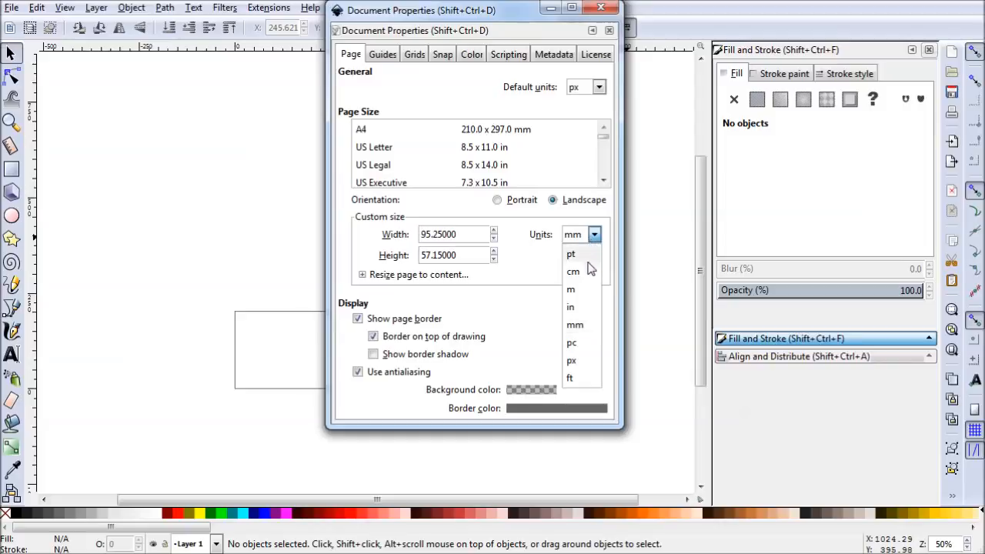
{"action": "left_click", "coordinate": [581, 317]}
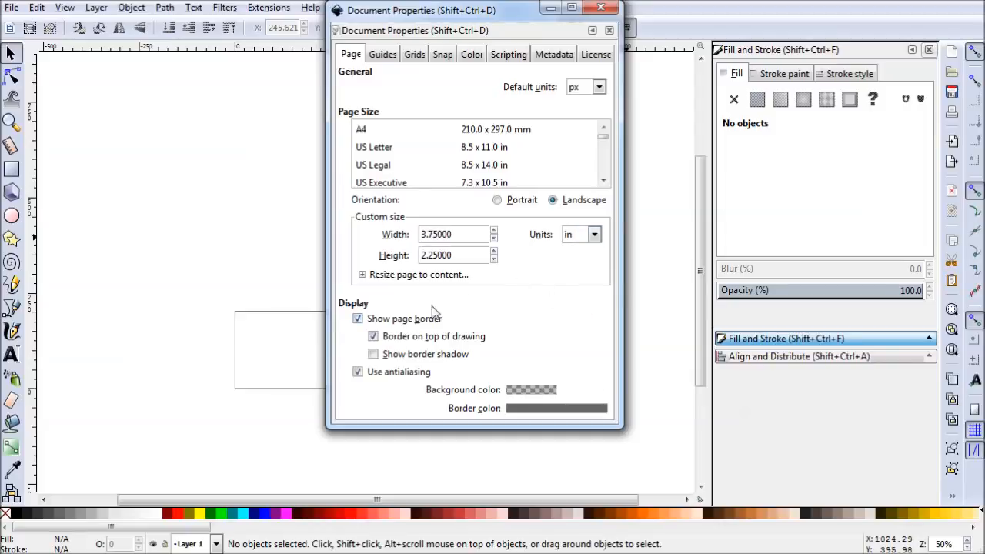
{"action": "left_click", "coordinate": [601, 9]}
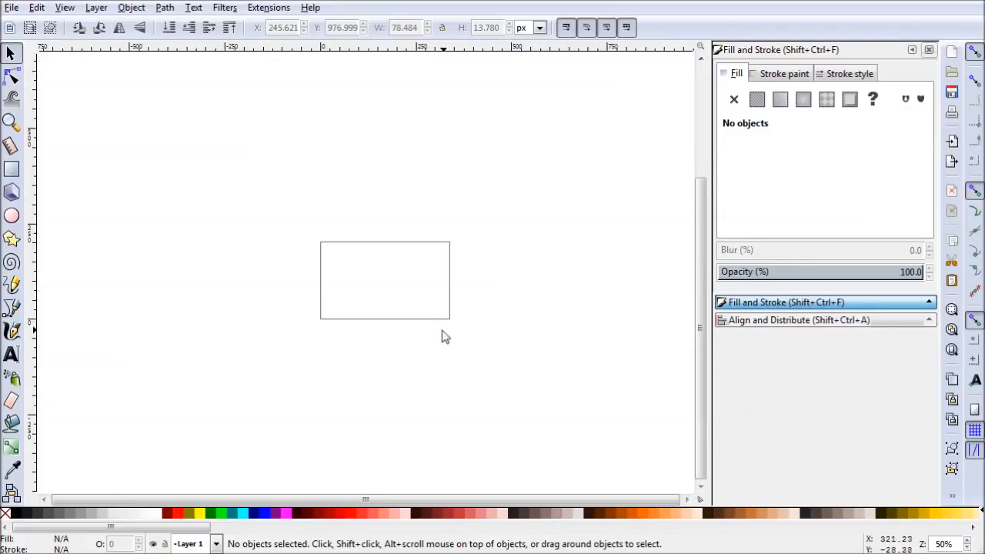
- Place vertical guides at about 26 and 313 px and horizontal guides at about 174 and 26 px, just inside the page edges
{"action": "scroll", "coordinate": [391, 301], "scroll_direction": "up", "scroll_amount": 3}
{"action": "left_click_drag", "start_coordinate": [429, 275], "coordinate": [417, 303]}
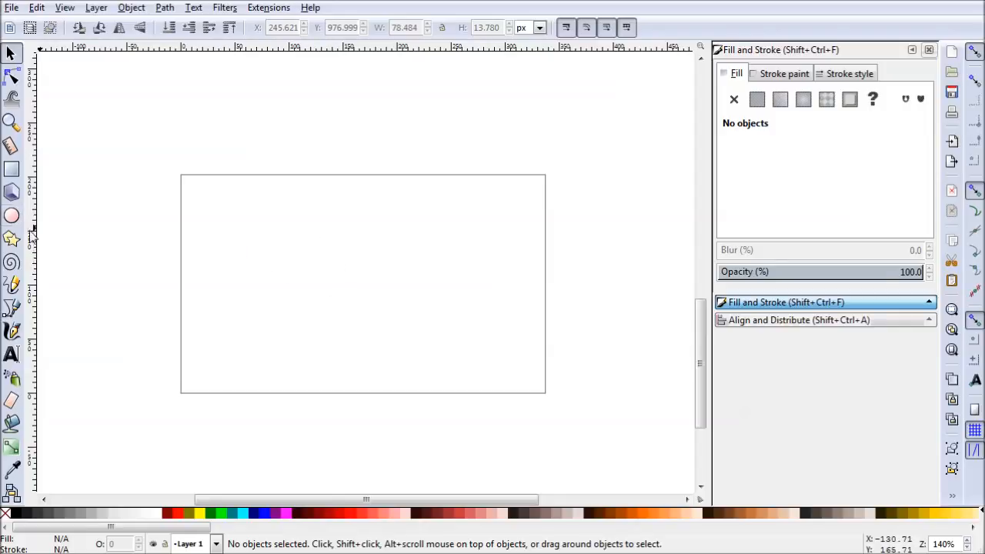
{"action": "left_click_drag", "start_coordinate": [31, 250], "coordinate": [210, 266]}
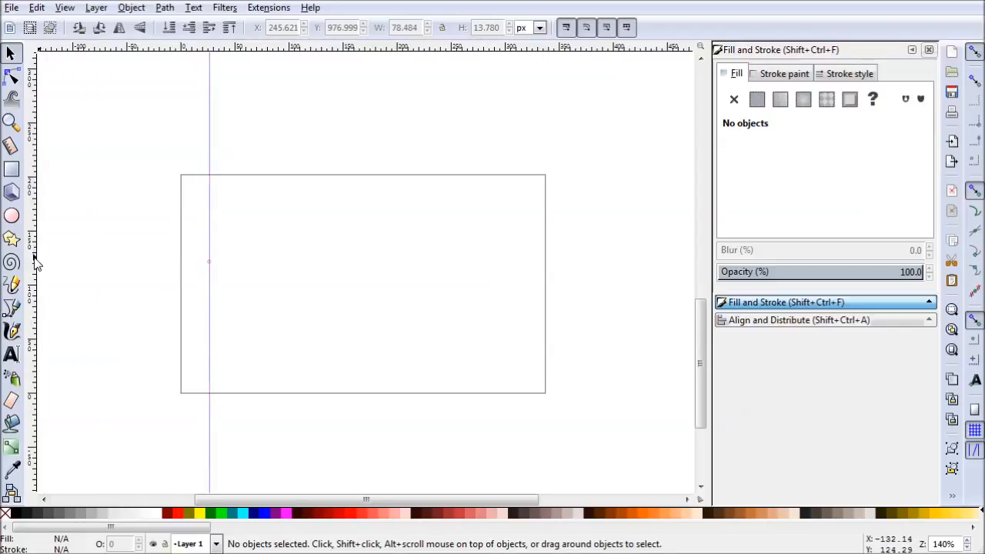
{"action": "left_click_drag", "start_coordinate": [32, 262], "coordinate": [518, 280]}
{"action": "left_click_drag", "start_coordinate": [352, 51], "coordinate": [356, 208]}
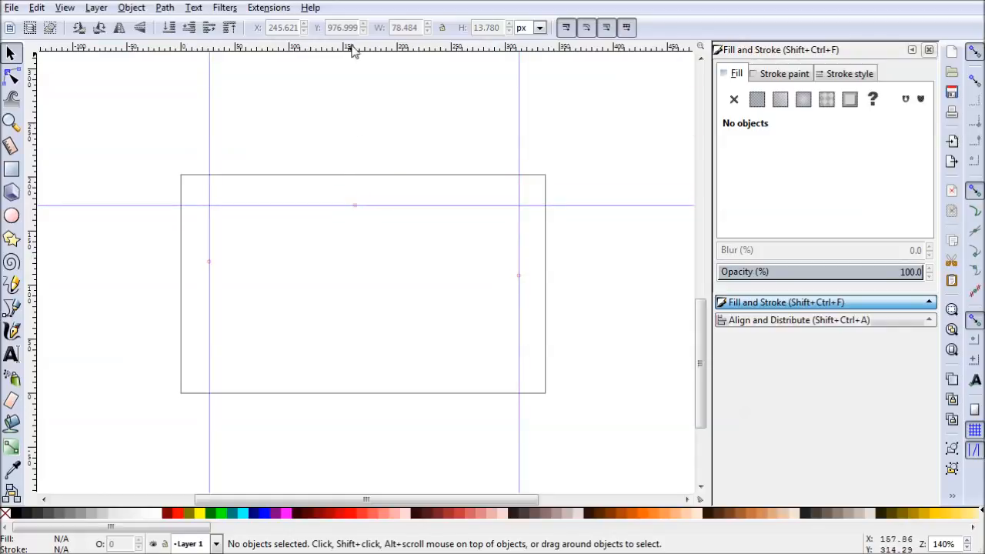
{"action": "left_click_drag", "start_coordinate": [356, 51], "coordinate": [352, 366]}
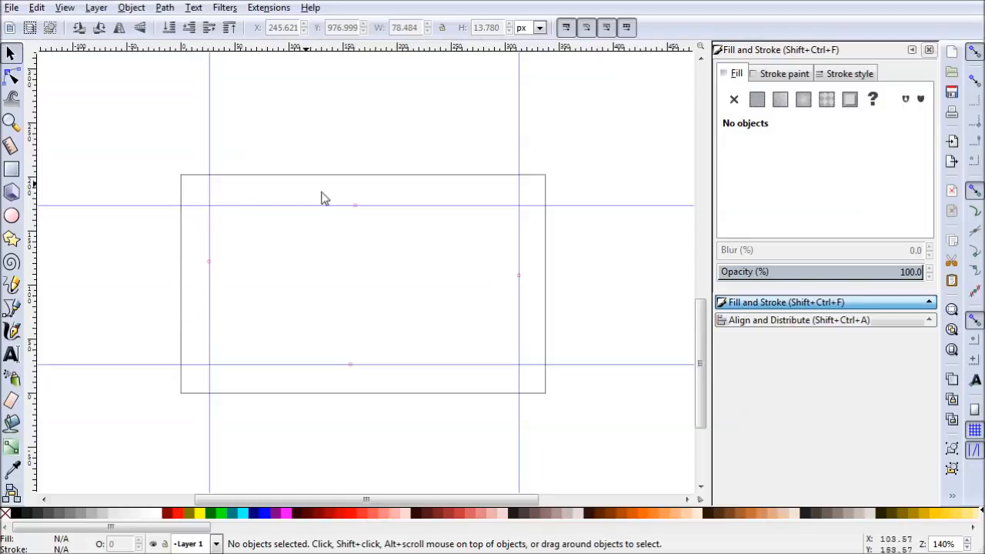
- Set the upper horizontal guide's Y position to 2 in
{"action": "double_click", "coordinate": [361, 205]}
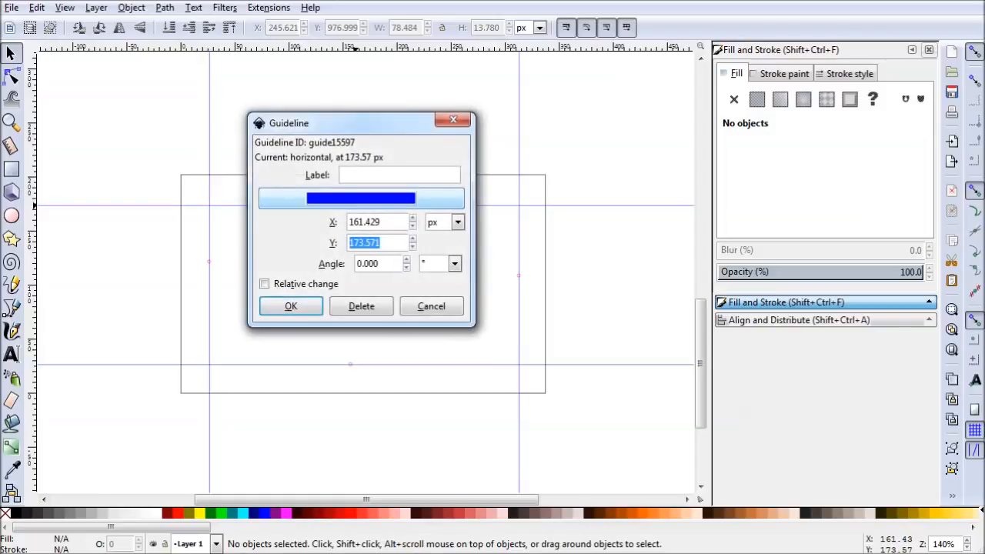
{"action": "left_click", "coordinate": [458, 222]}
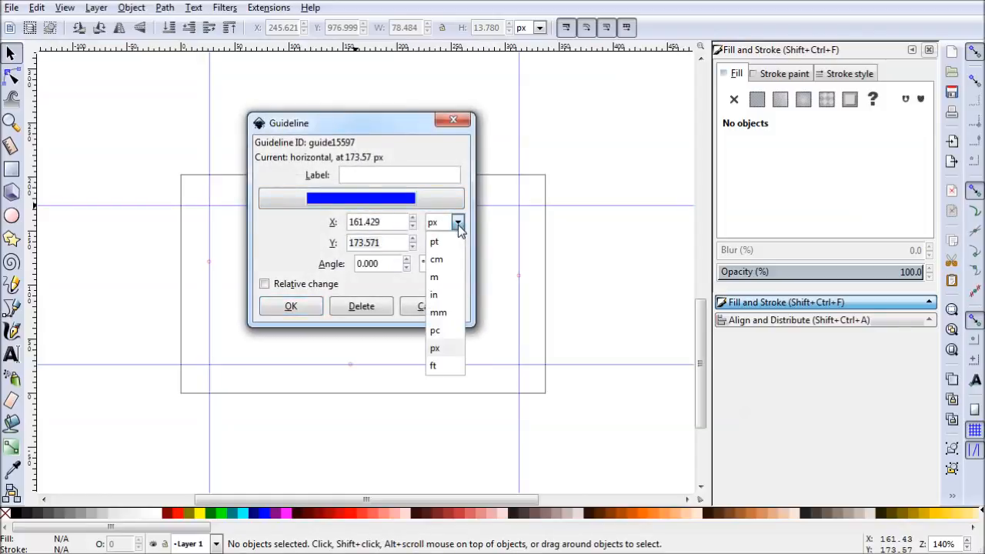
{"action": "left_click", "coordinate": [444, 295]}
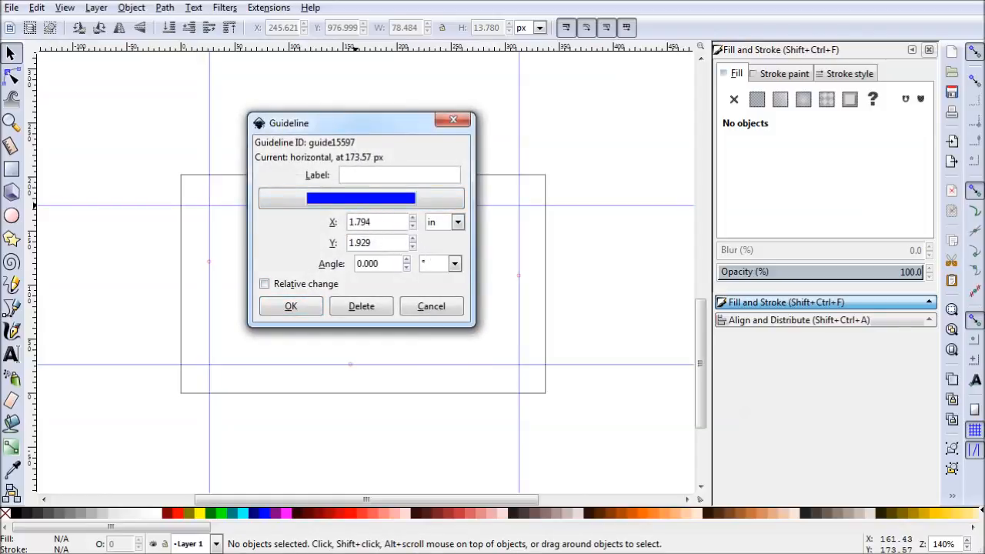
{"action": "left_click_drag", "start_coordinate": [389, 244], "coordinate": [335, 243]}
{"action": "type", "text": "2"}
{"action": "left_click", "coordinate": [293, 306]}
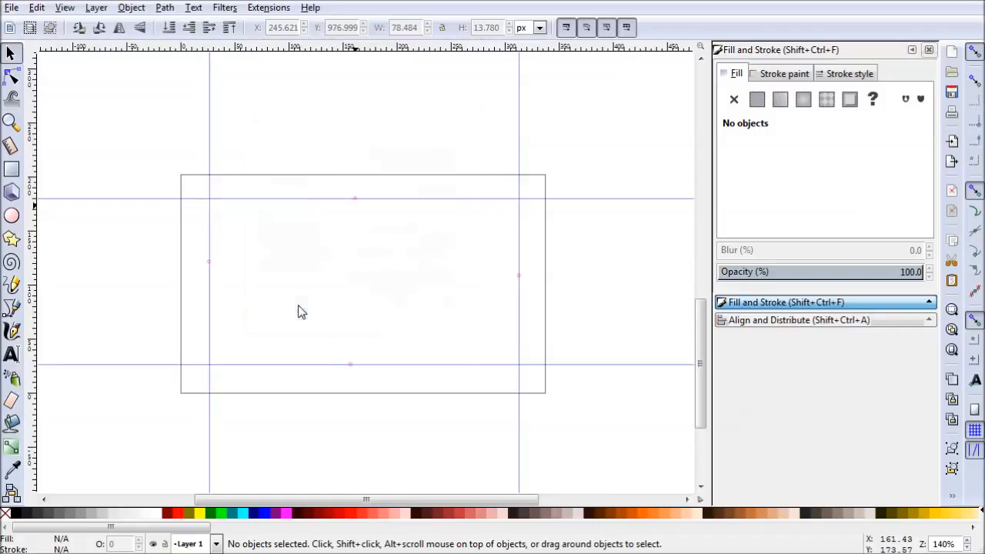
- Set the lower horizontal guide's Y position in inches, about 0.25 in above the page's bottom edge
{"action": "double_click", "coordinate": [350, 366]}
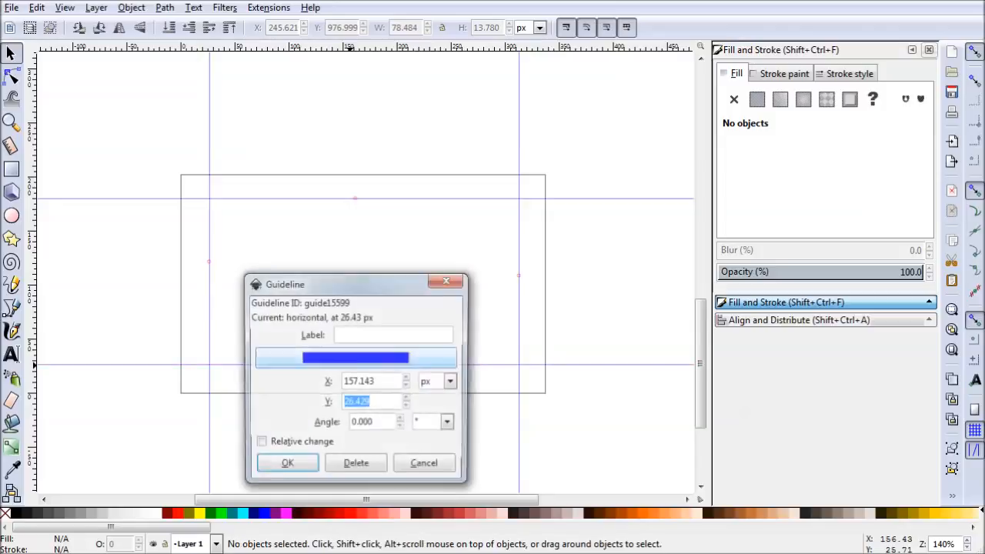
{"action": "left_click", "coordinate": [452, 382]}
{"action": "left_click", "coordinate": [438, 467]}
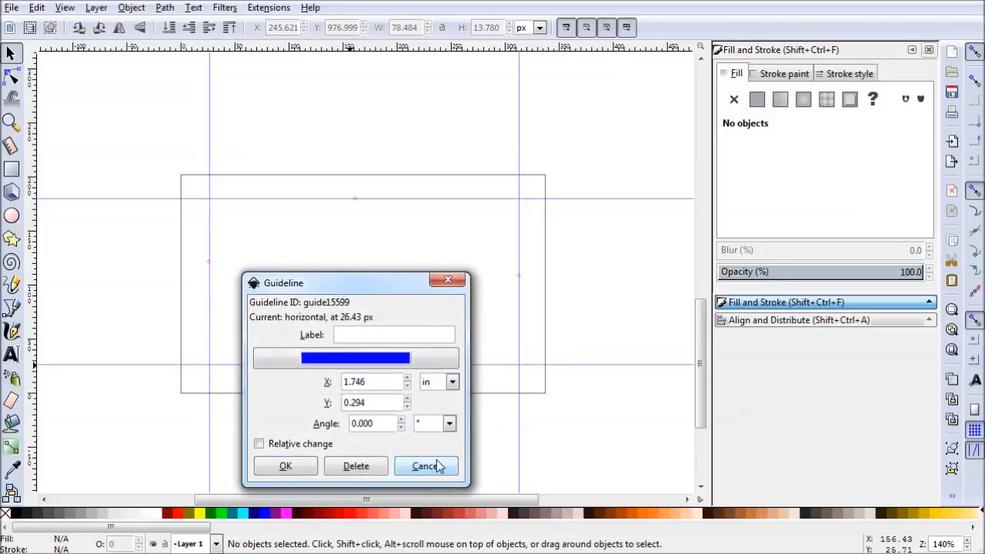
{"action": "left_click_drag", "start_coordinate": [373, 402], "coordinate": [275, 405]}
{"action": "type", "text": ".25"}
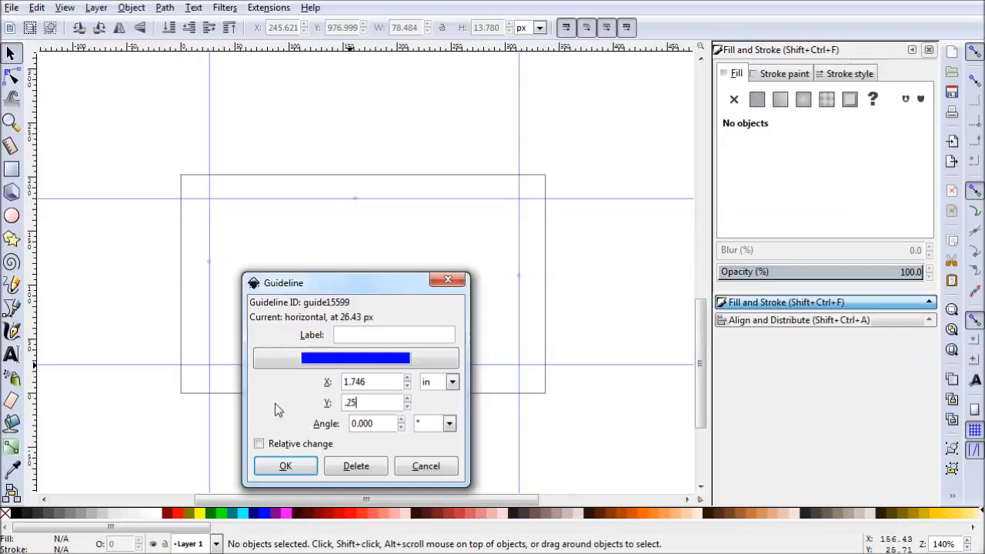
{"action": "left_click", "coordinate": [281, 467]}
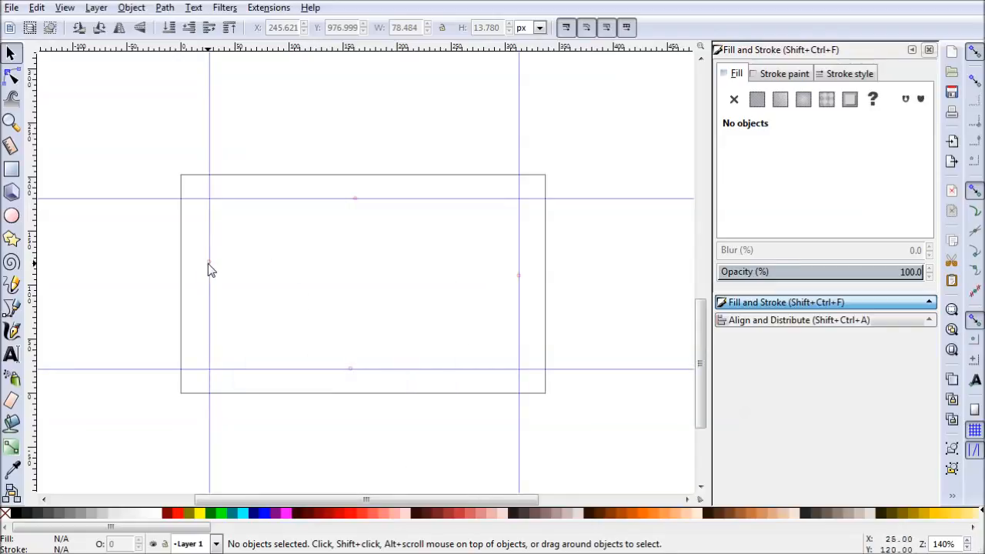
- Set the left vertical guide's X position in inches, about 0.25 in inside the page's left edge
{"action": "double_click", "coordinate": [211, 273]}
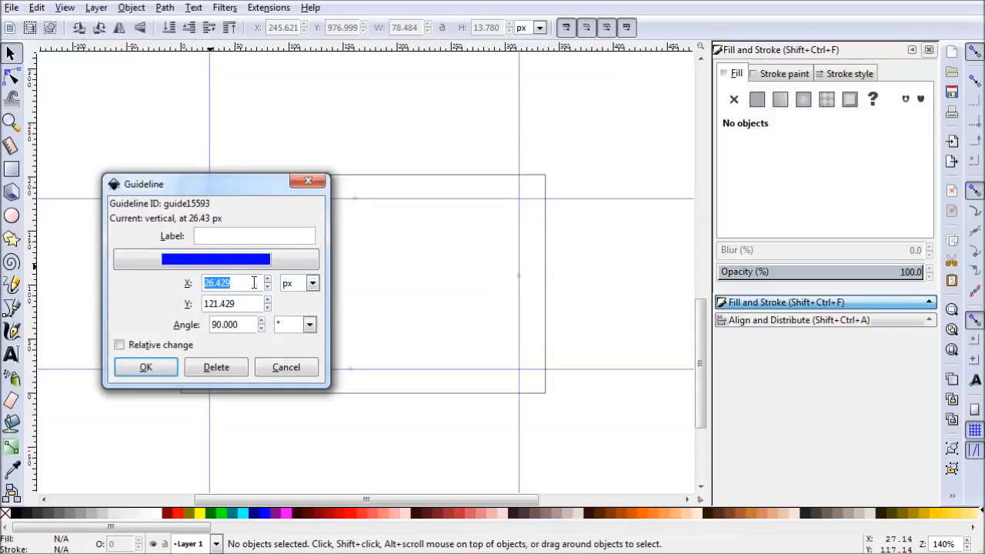
{"action": "left_click", "coordinate": [312, 283]}
{"action": "left_click", "coordinate": [310, 365]}
{"action": "left_click", "coordinate": [188, 283]}
{"action": "type", "text": "."}
{"action": "left_click", "coordinate": [146, 367]}
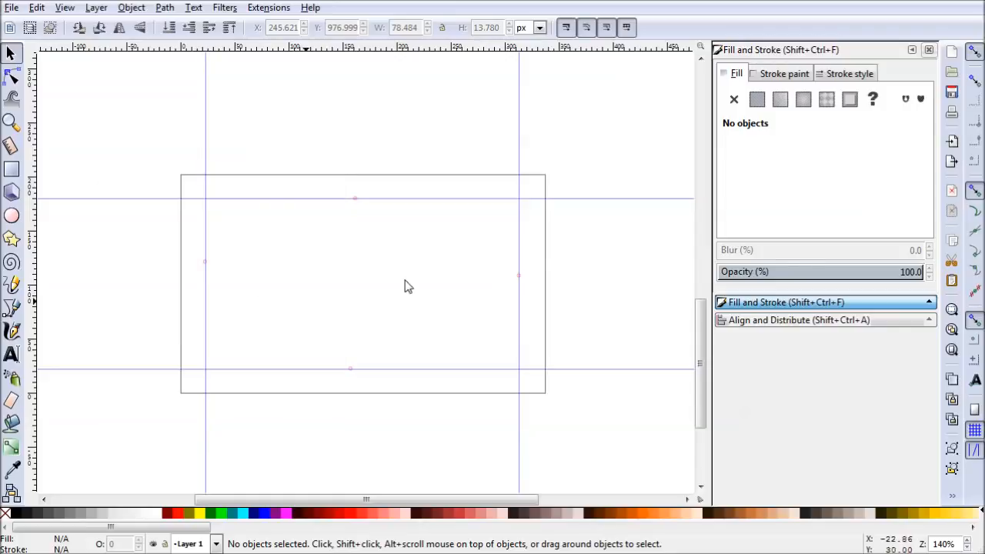
- Set the right vertical guide's X position in inches to about 3.5 in, matching the left guide's margin
{"action": "double_click", "coordinate": [521, 279]}
{"action": "left_click", "coordinate": [621, 290]}
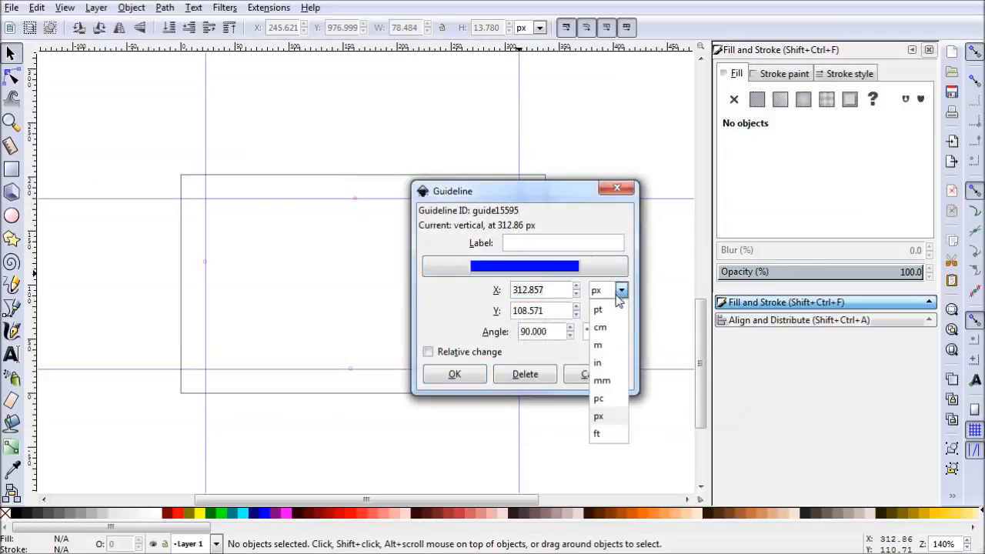
{"action": "left_click", "coordinate": [604, 363]}
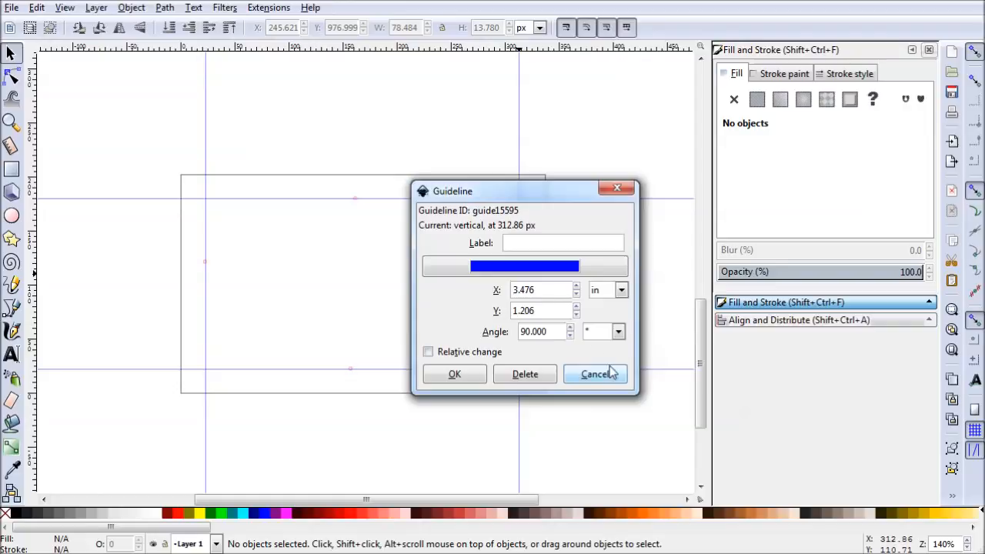
{"action": "triple_click", "coordinate": [552, 290]}
{"action": "type", "text": "3.5"}
{"action": "left_click", "coordinate": [445, 374]}
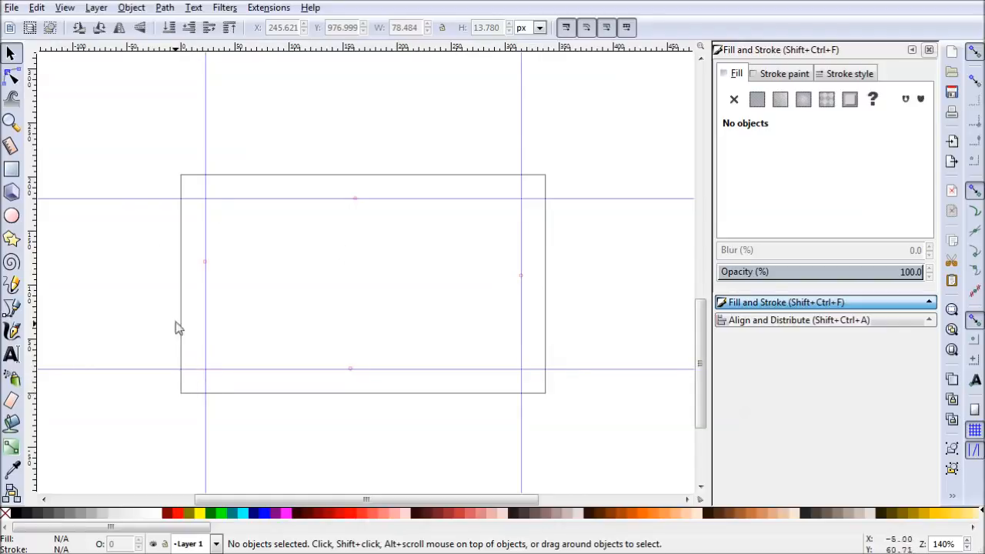
- Enable snapping for bounding boxes and their corners, cusp nodes and the page border, keeping node and guide snapping on
{"action": "left_click", "coordinate": [976, 81]}
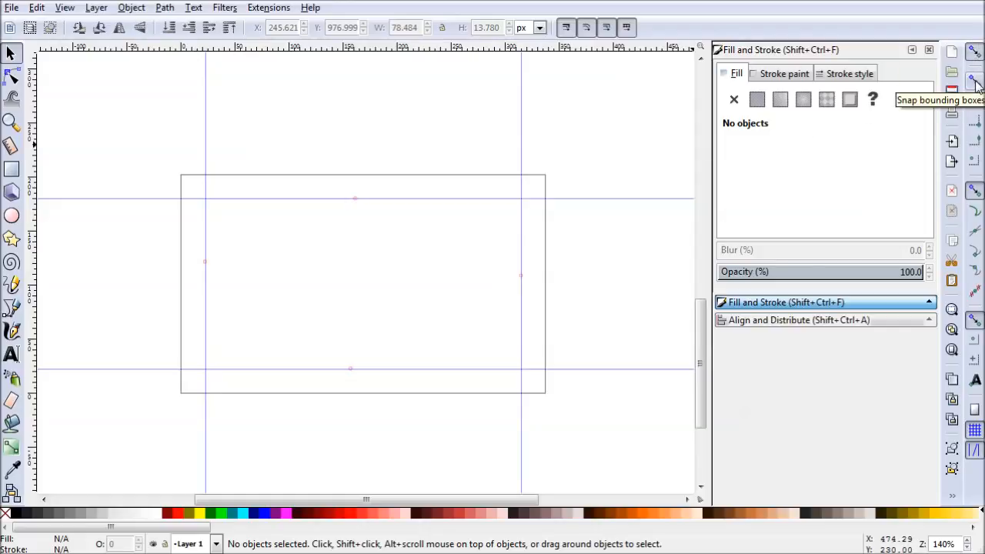
{"action": "left_click", "coordinate": [973, 123]}
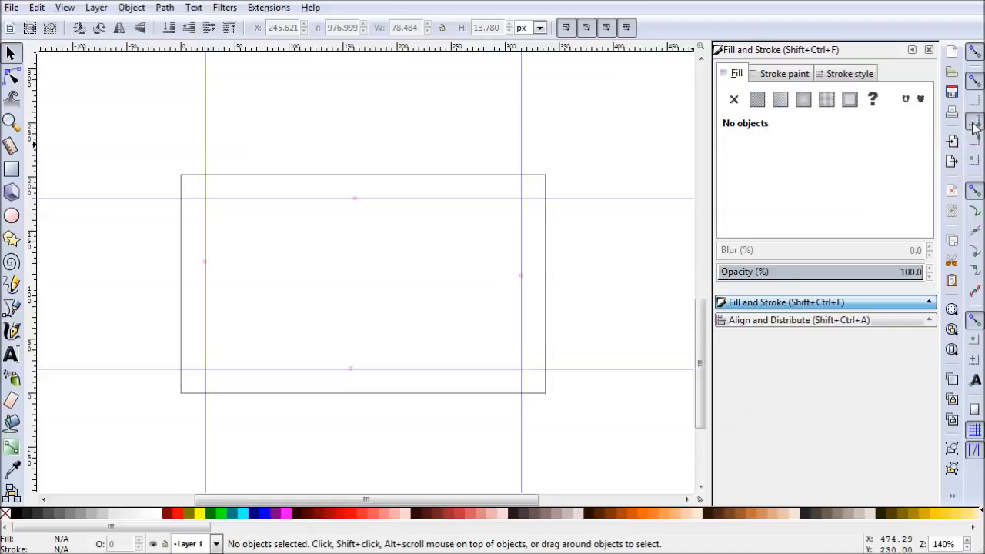
{"action": "left_click", "coordinate": [976, 194]}
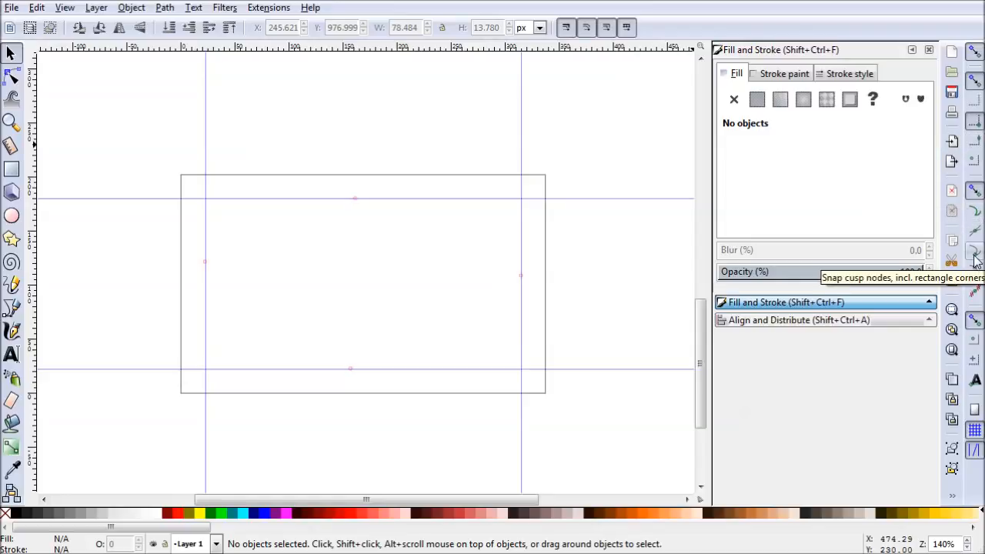
{"action": "left_click", "coordinate": [975, 255]}
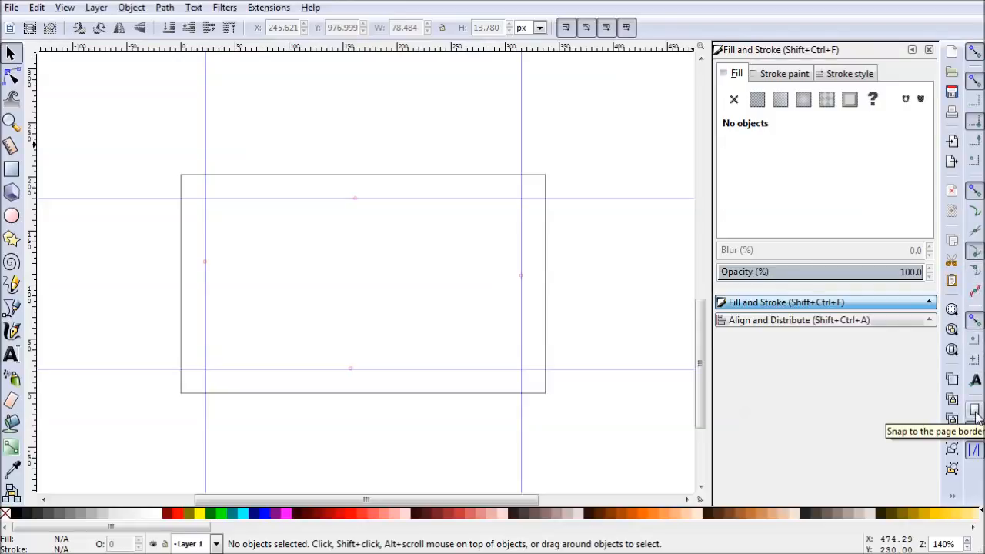
{"action": "left_click", "coordinate": [975, 413]}
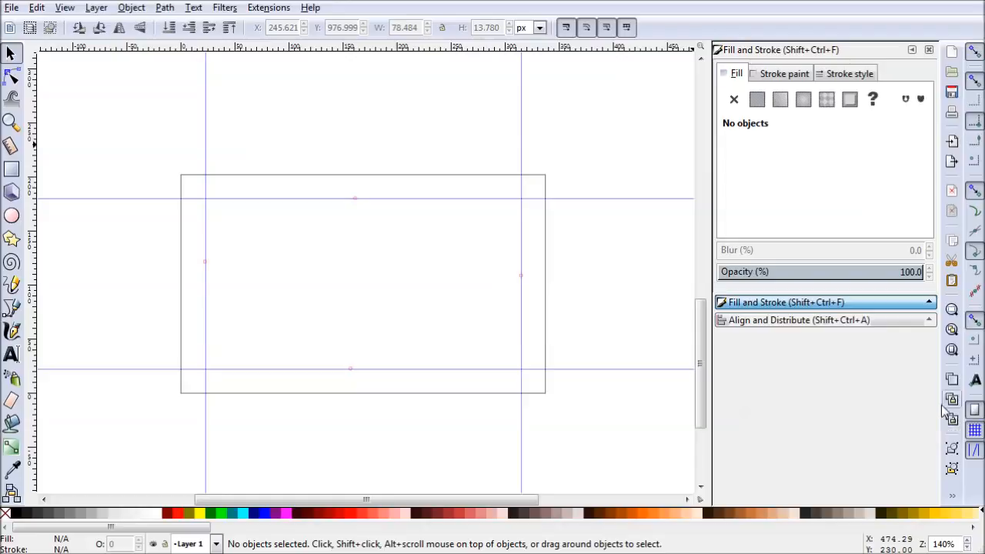
{"action": "left_click", "coordinate": [974, 452]}
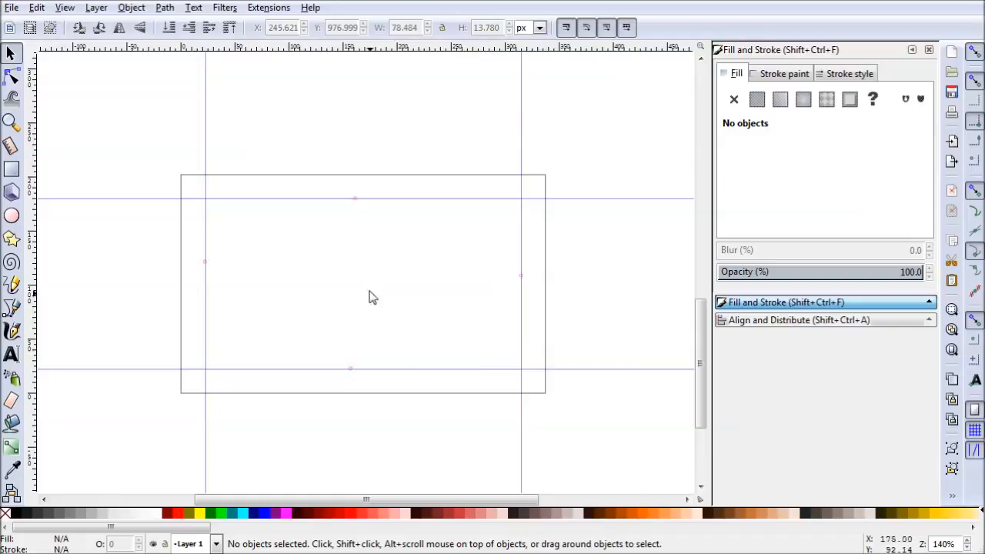
- Draw a straight slanted line from the page's top border at about X 196 px to its bottom border at about X 141 px
{"action": "left_click", "coordinate": [13, 308]}
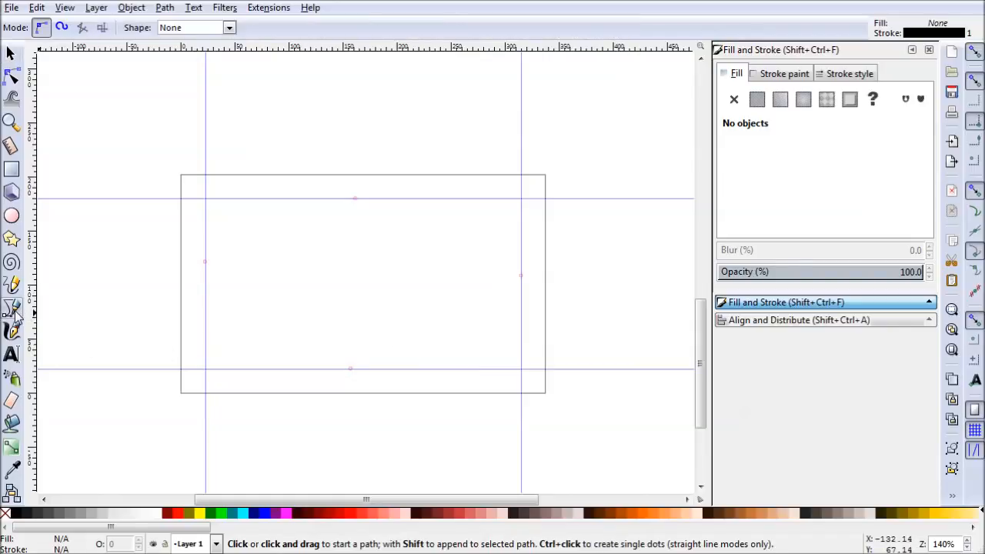
{"action": "left_click", "coordinate": [392, 175]}
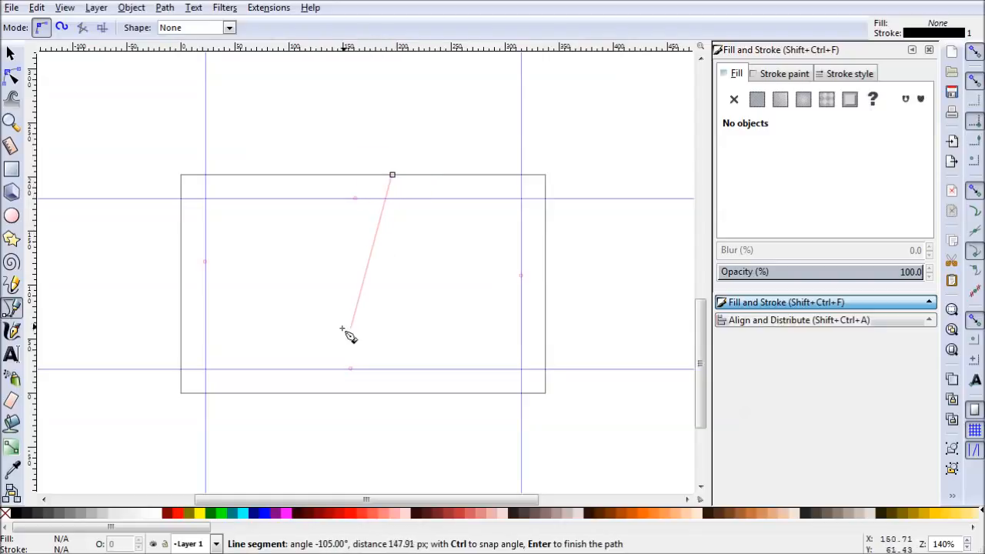
{"action": "double_click", "coordinate": [333, 392]}
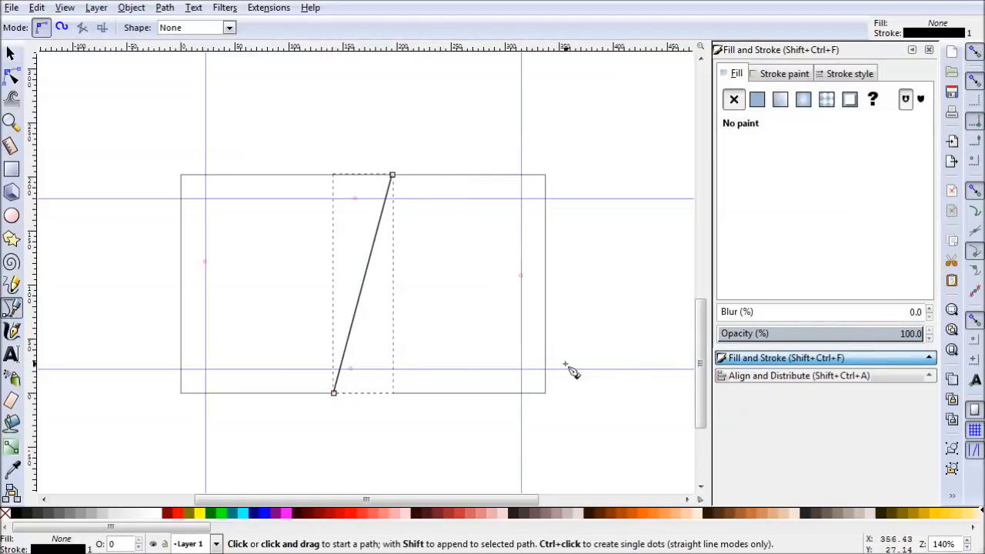
- Center the slanted line horizontally relative to the page
{"action": "left_click", "coordinate": [769, 376]}
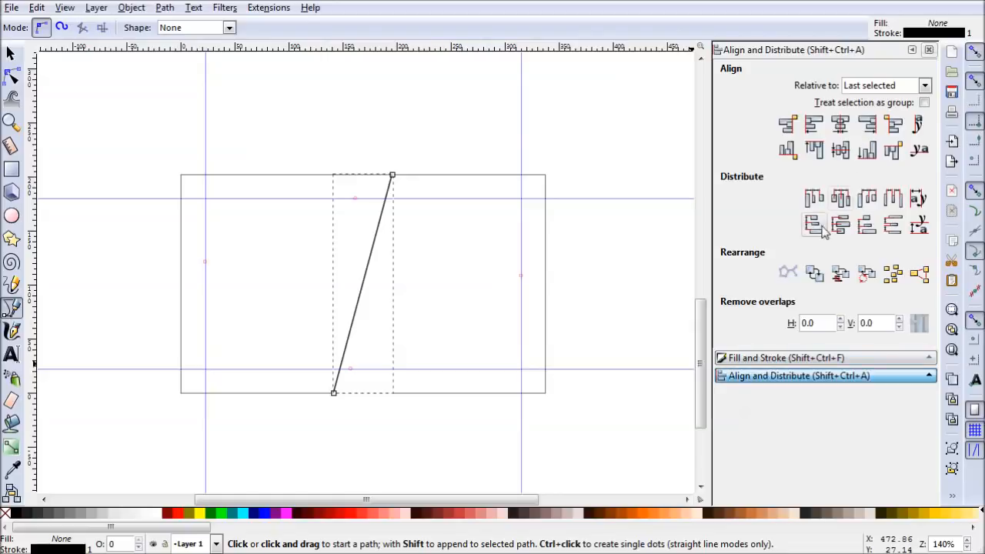
{"action": "left_click", "coordinate": [923, 85]}
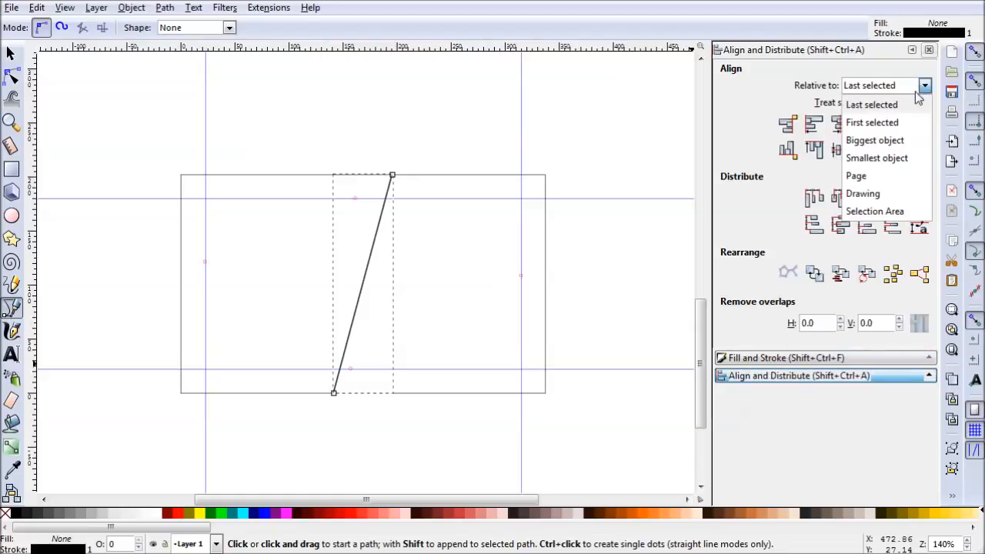
{"action": "left_click", "coordinate": [870, 176]}
{"action": "left_click", "coordinate": [841, 123]}
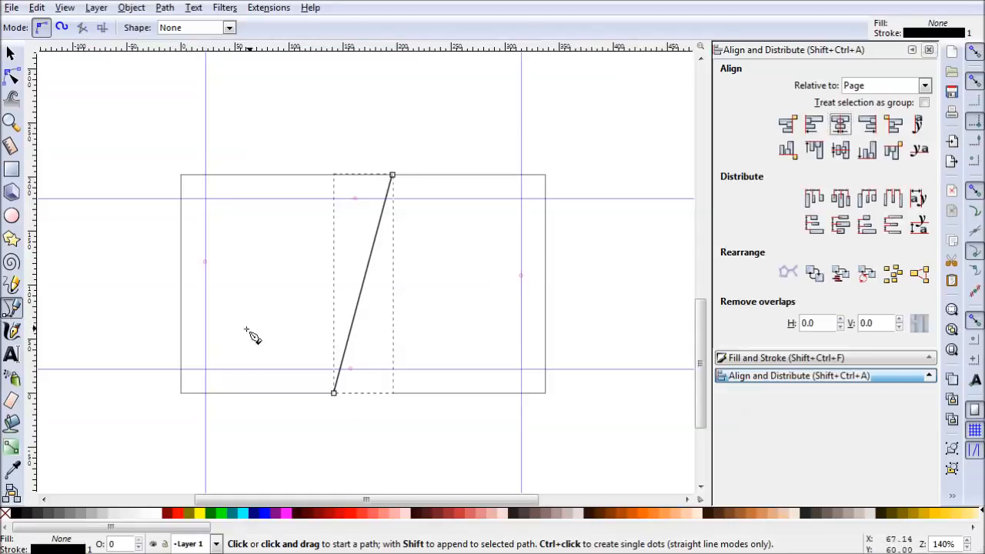
- Extend the slanted line from its lower end through the page's two left corners and close the path at its upper end
{"action": "left_click", "coordinate": [334, 392]}
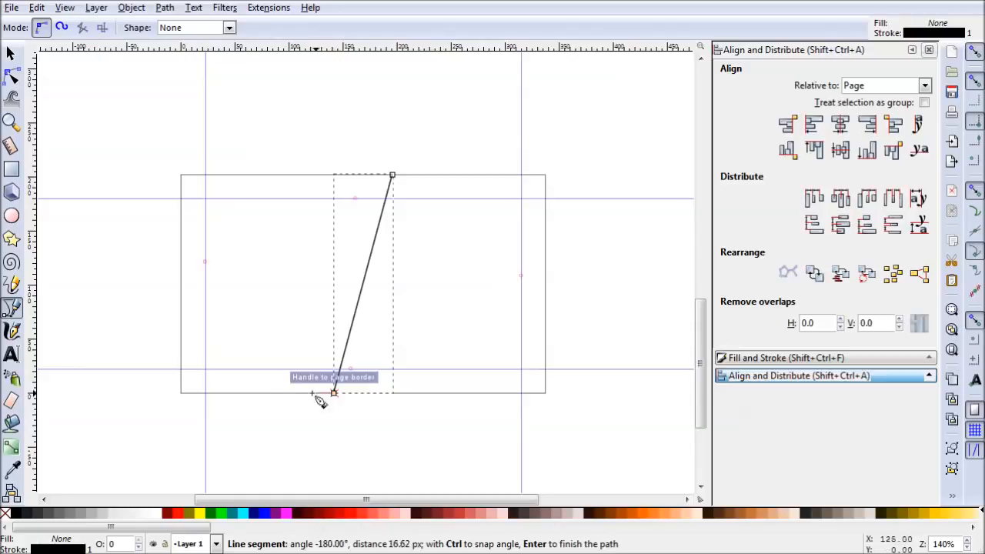
{"action": "left_click", "coordinate": [183, 393]}
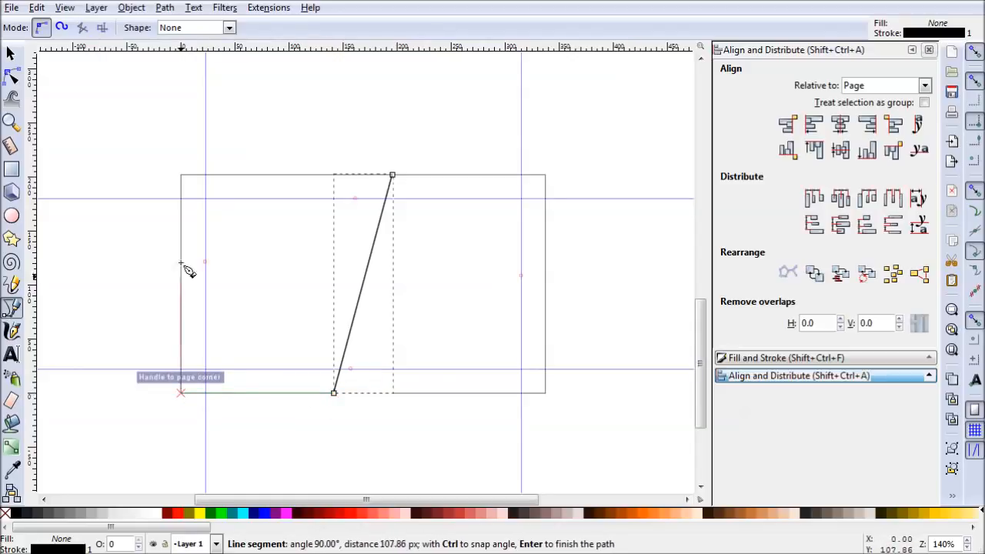
{"action": "left_click", "coordinate": [183, 175]}
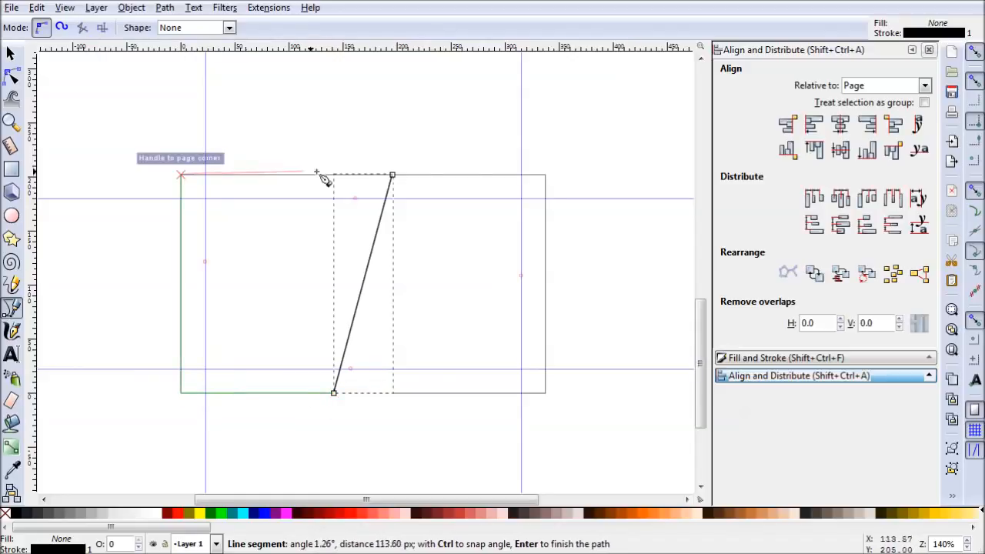
{"action": "left_click", "coordinate": [393, 176]}
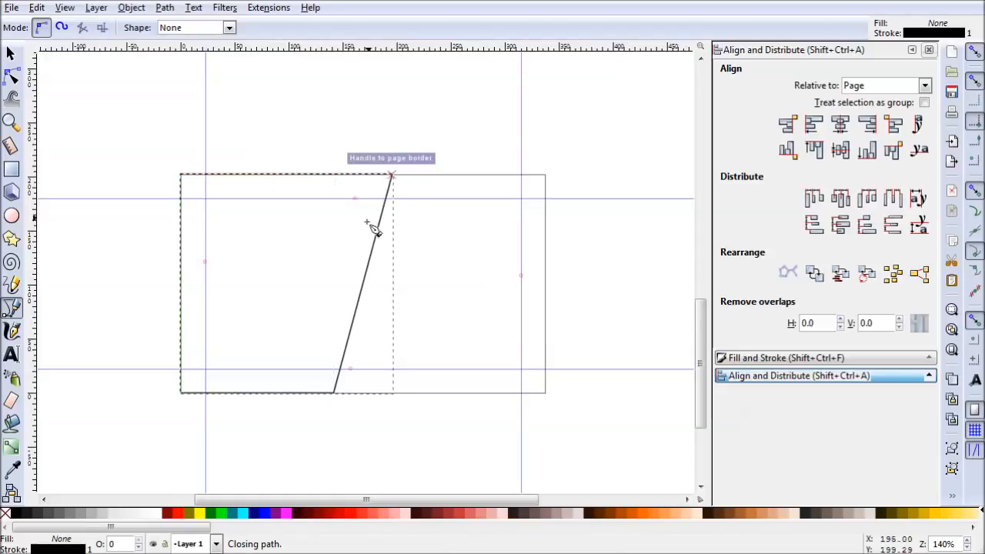
- Give the closed shape a flat dark grey fill of 1c1c1cff and remove its stroke
{"action": "left_click", "coordinate": [767, 359]}
{"action": "left_click", "coordinate": [757, 100]}
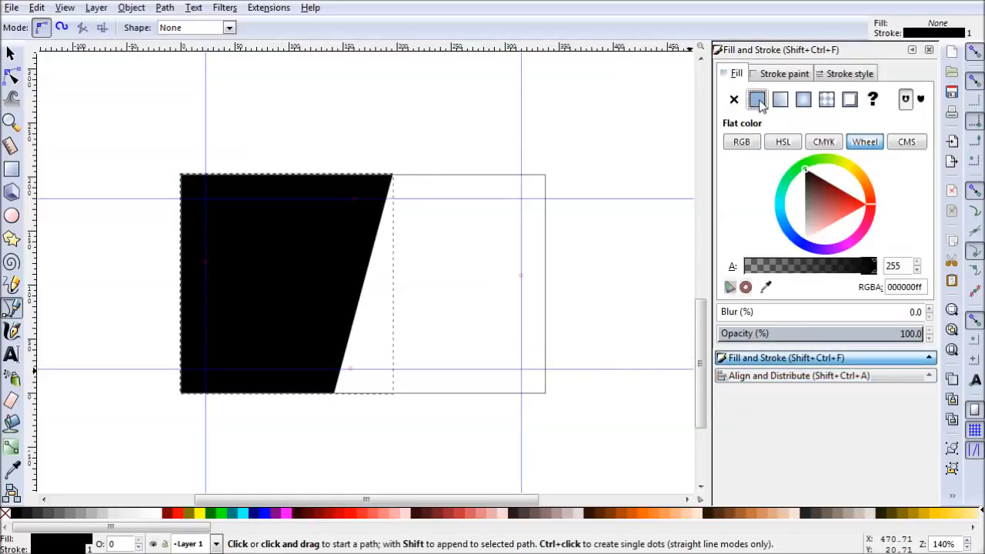
{"action": "left_click", "coordinate": [806, 176]}
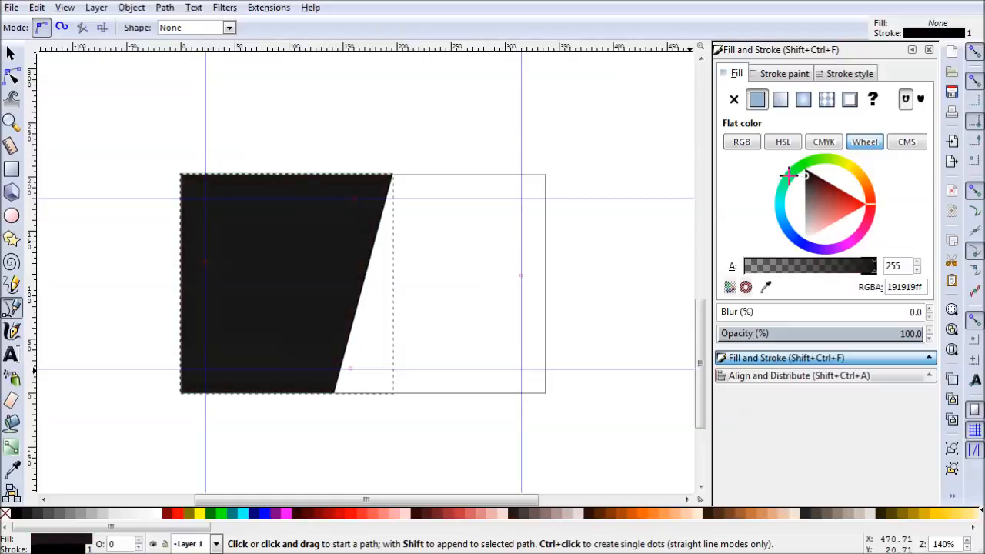
{"action": "left_click_drag", "start_coordinate": [789, 175], "coordinate": [785, 176]}
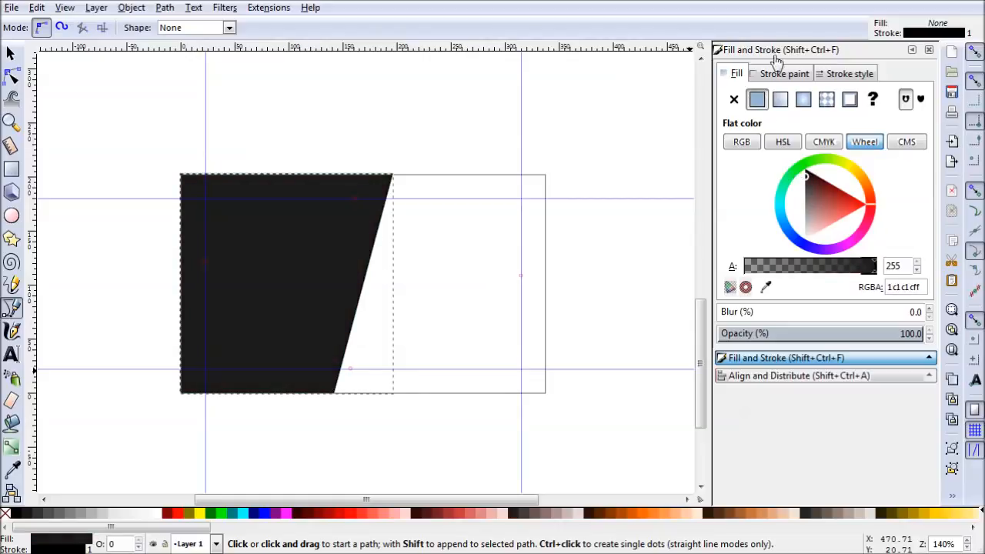
{"action": "left_click", "coordinate": [779, 74]}
{"action": "left_click", "coordinate": [733, 100]}
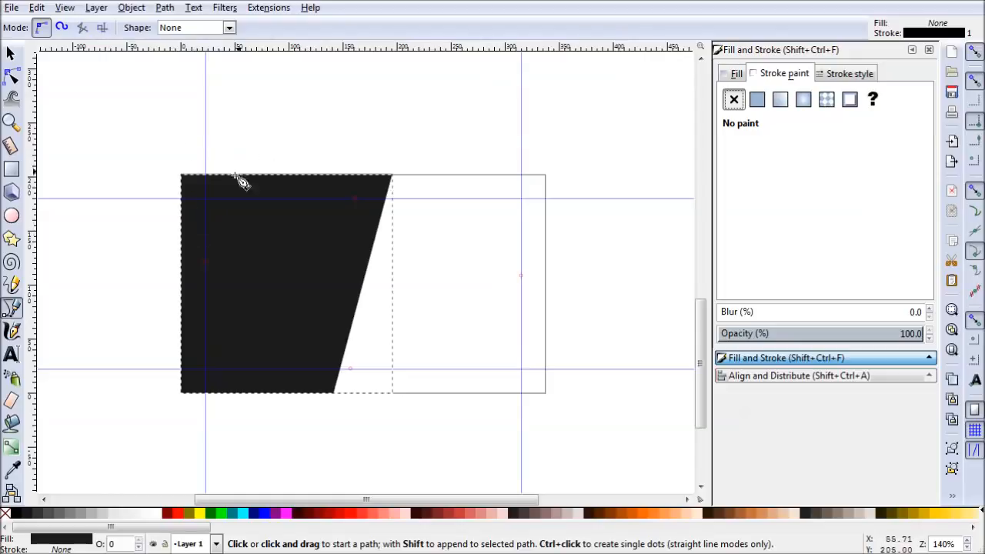
- Duplicate the dark shape, turn snapping off, and move the copy about 7 px to the right
{"action": "left_click", "coordinate": [11, 52]}
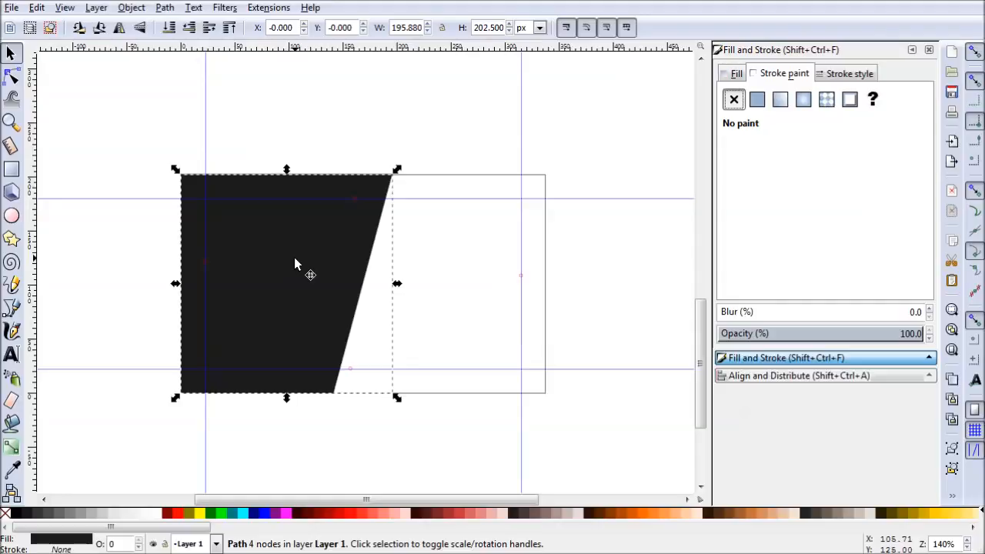
{"action": "left_click_drag", "start_coordinate": [304, 273], "coordinate": [313, 272]}
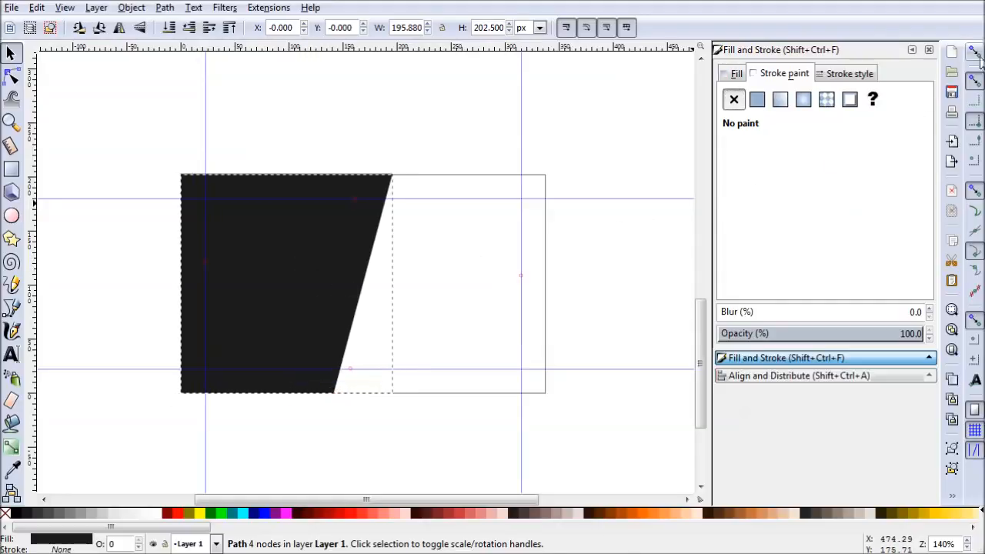
{"action": "key", "text": "percent"}
{"action": "mouse_move", "coordinate": [315, 274]}
{"action": "left_mouse_down"}
{"action": "mouse_move", "coordinate": [333, 270]}
{"action": "mouse_move", "coordinate": [323, 271]}
{"action": "left_mouse_up"}
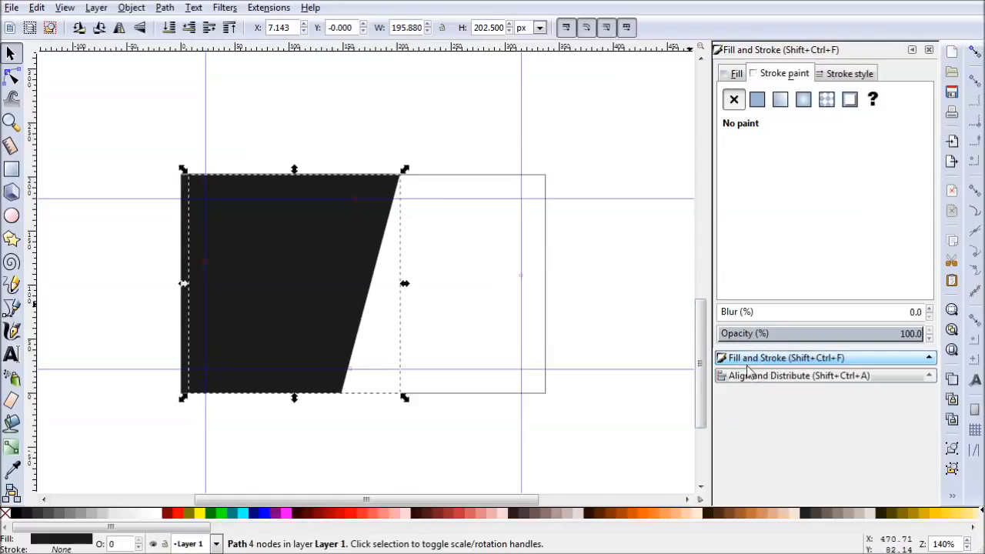
- Change the copy's flat fill to bright blue 00b7ffff
{"action": "left_click", "coordinate": [736, 74]}
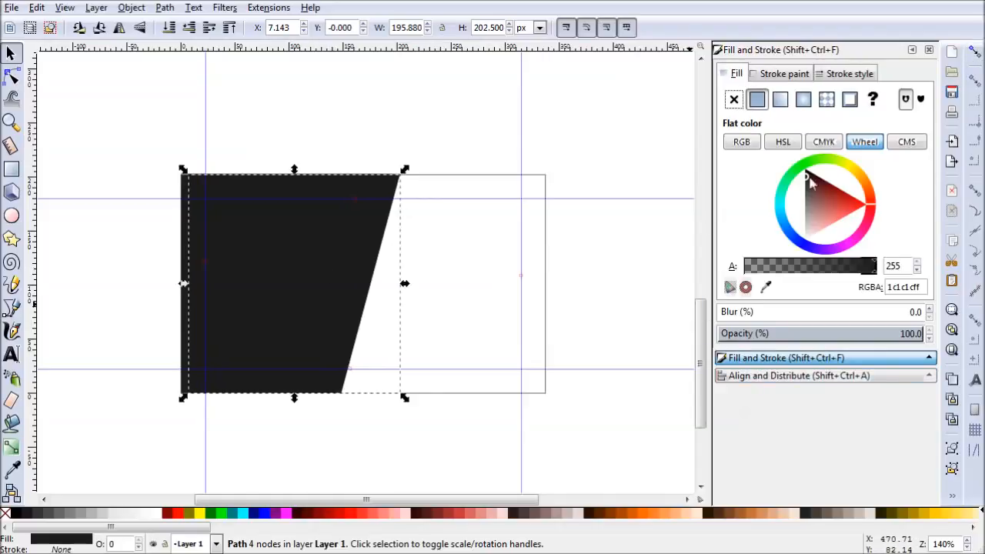
{"action": "left_click_drag", "start_coordinate": [787, 229], "coordinate": [771, 216]}
{"action": "left_click", "coordinate": [817, 210]}
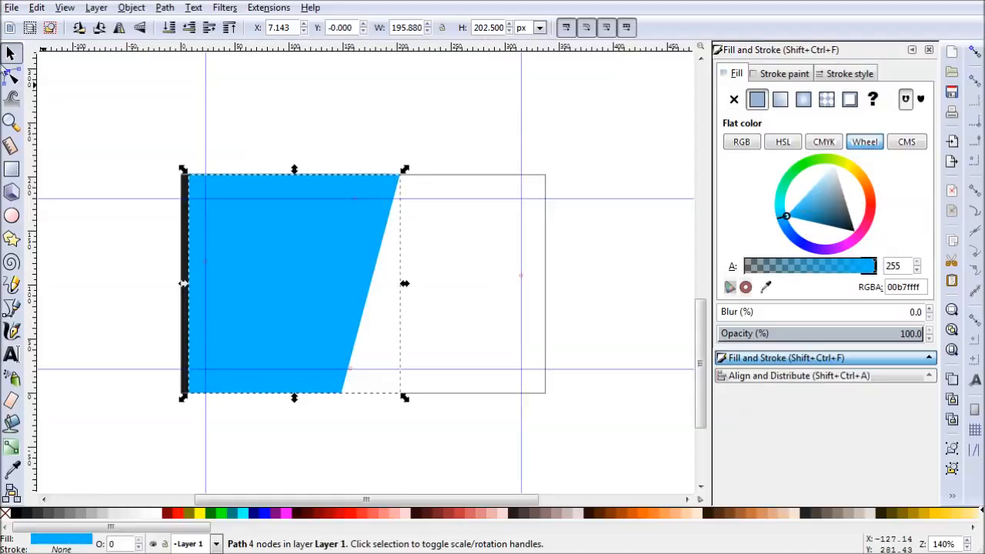
- Lower the blue shape behind the dark shape, leaving a thin blue stripe along the slanted edge, and deselect it
{"action": "left_click", "coordinate": [174, 176]}
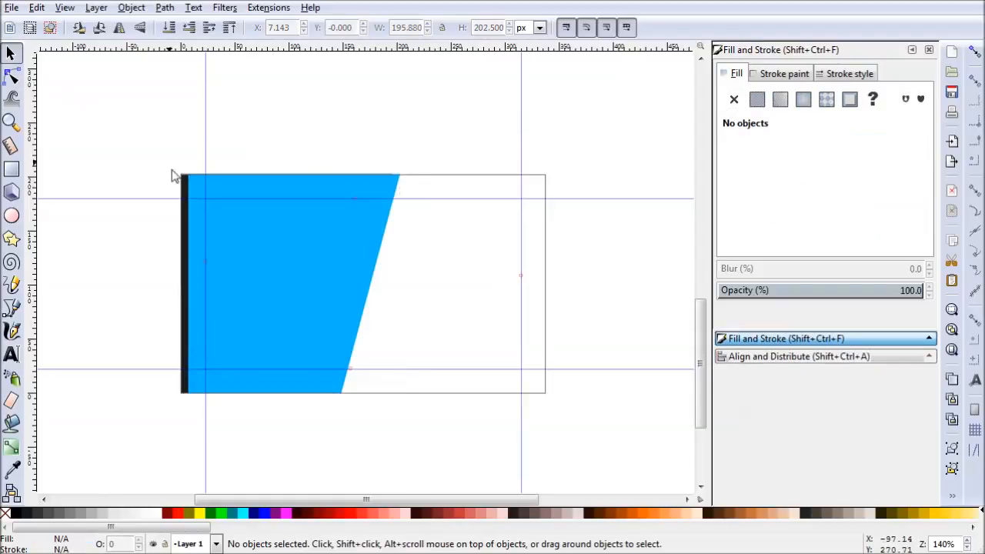
{"action": "left_click", "coordinate": [306, 248]}
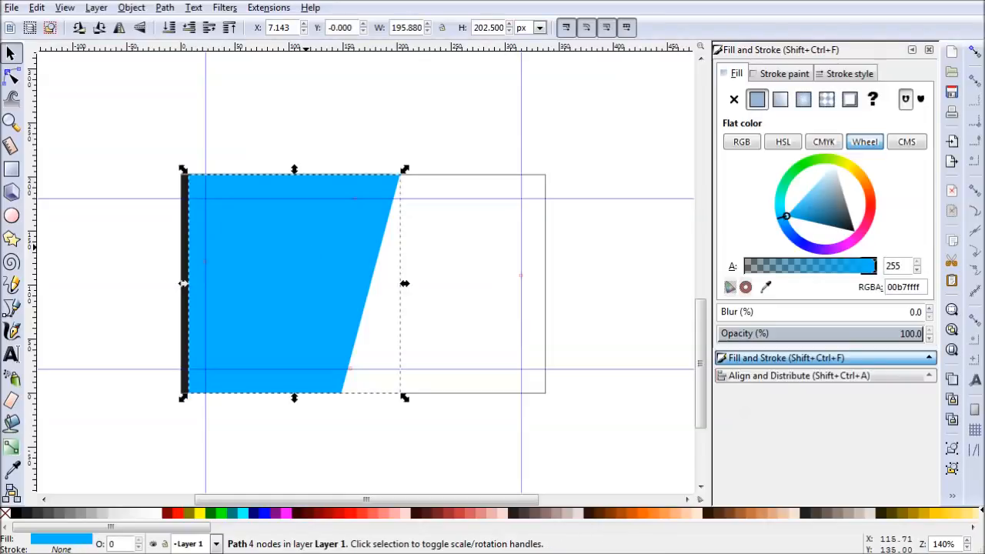
{"action": "key", "text": "Page_Down"}
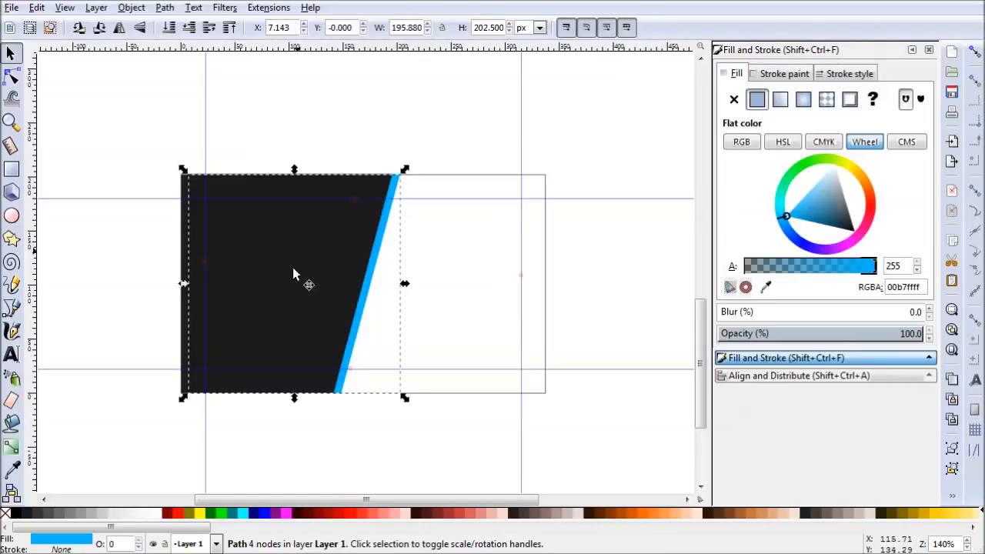
{"action": "left_click", "coordinate": [416, 119]}
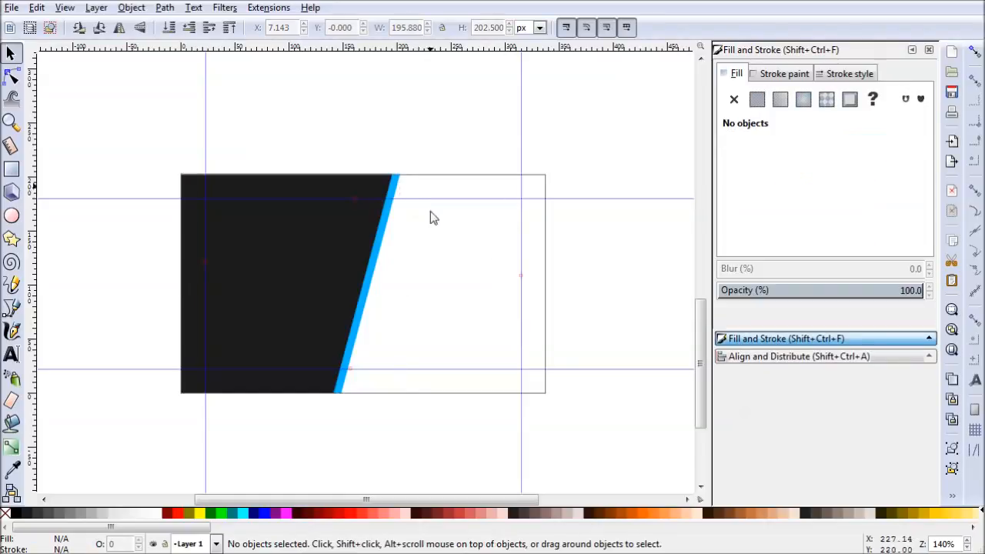
- Center the blue shape on the horizontal axis relative to the page and deselect it
{"action": "left_click", "coordinate": [373, 297]}
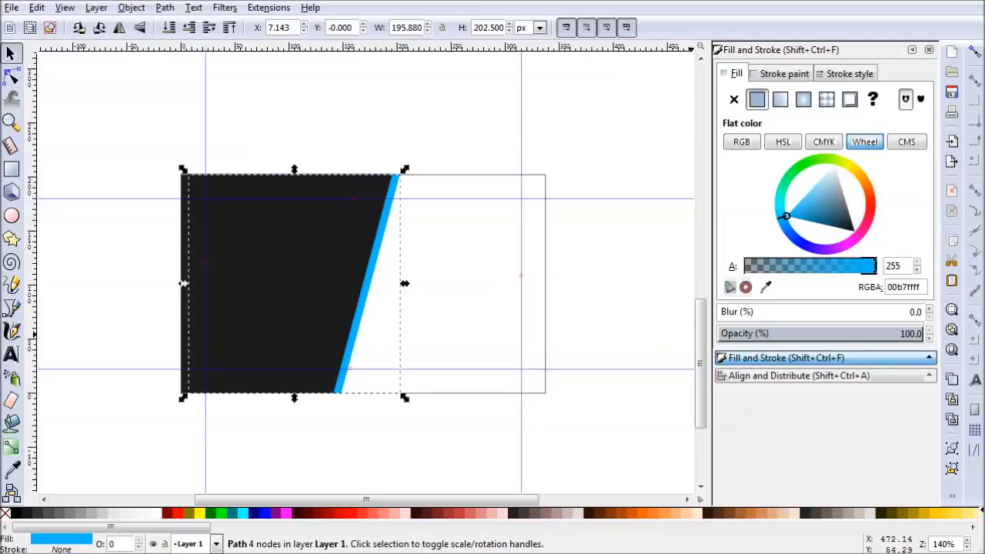
{"action": "left_click", "coordinate": [826, 376]}
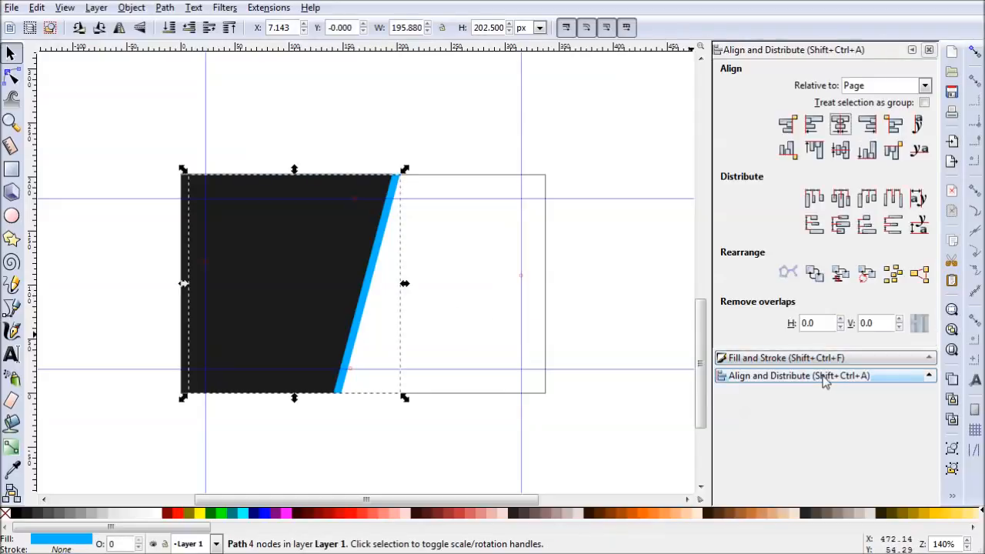
{"action": "left_click", "coordinate": [841, 152]}
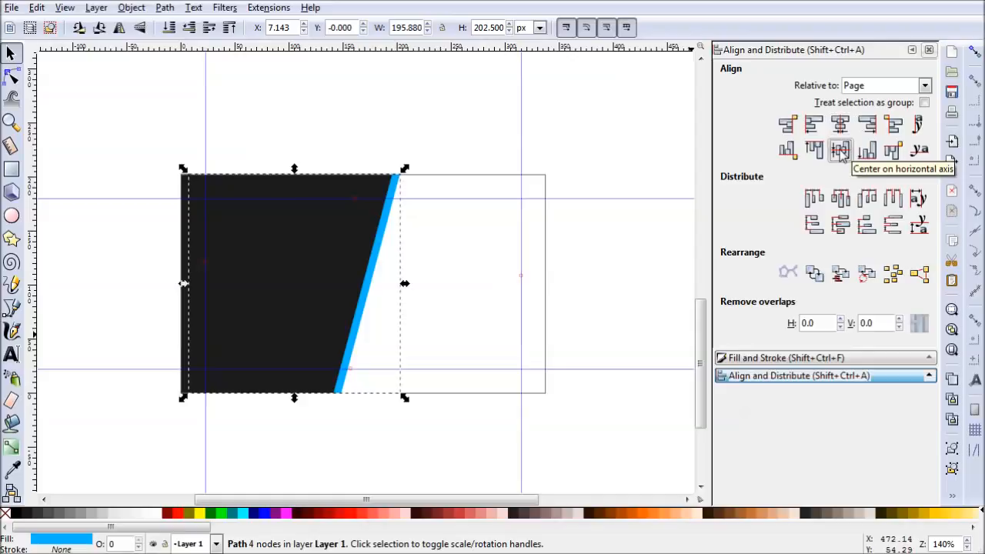
{"action": "left_click", "coordinate": [576, 317]}
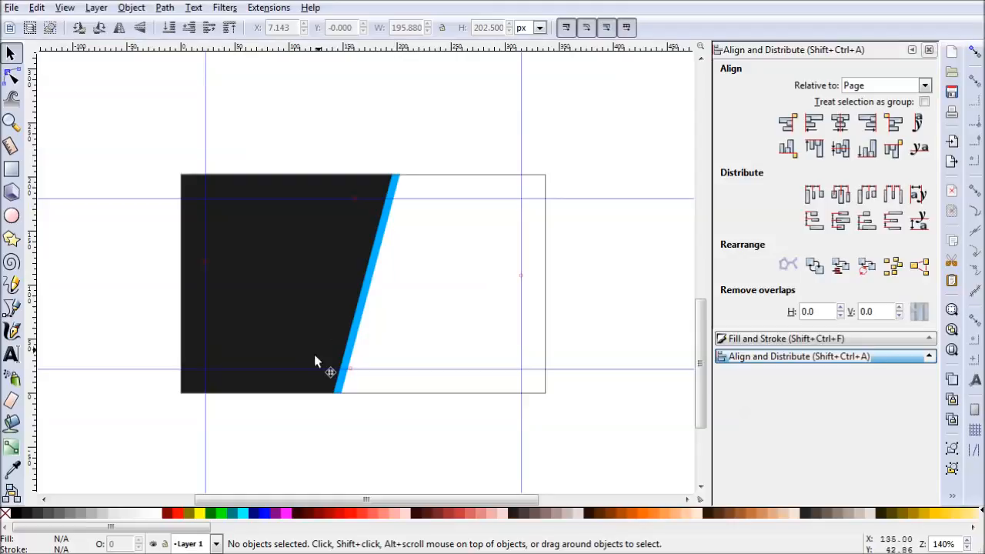
- Add the cardholder's full name in capitals as a single word on the dark panel, set in The Bold Font
{"action": "left_click", "coordinate": [12, 356]}
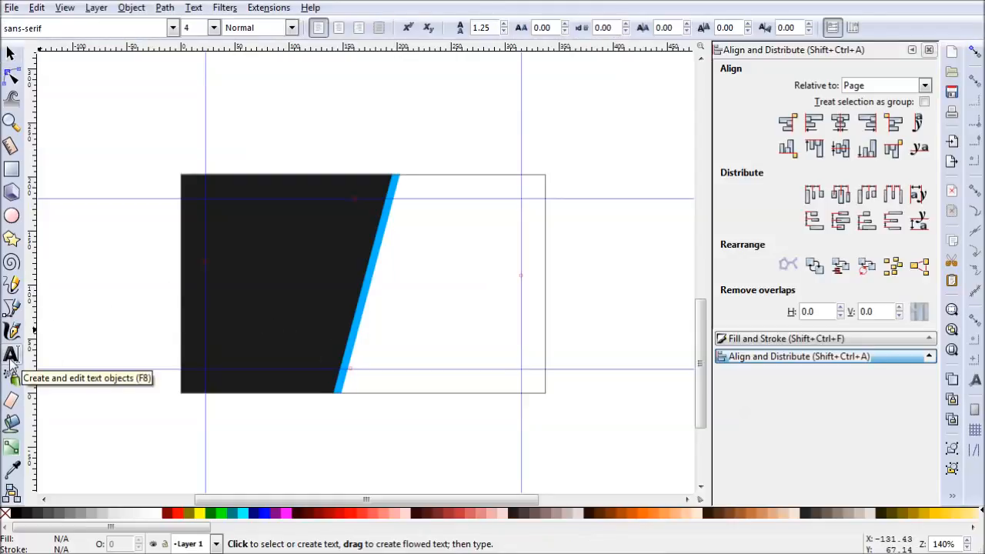
{"action": "left_click", "coordinate": [235, 266]}
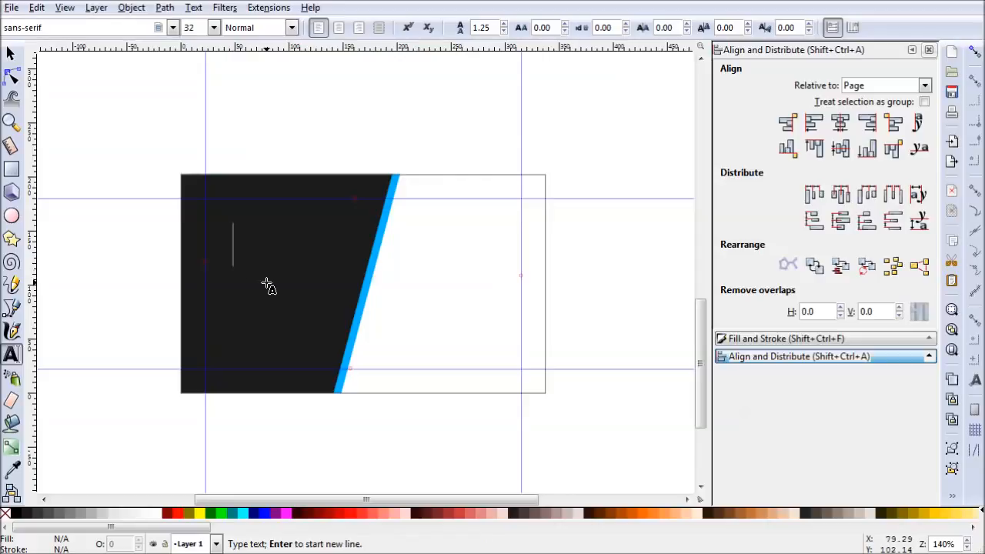
{"action": "type", "text": "JOHNSMITH"}
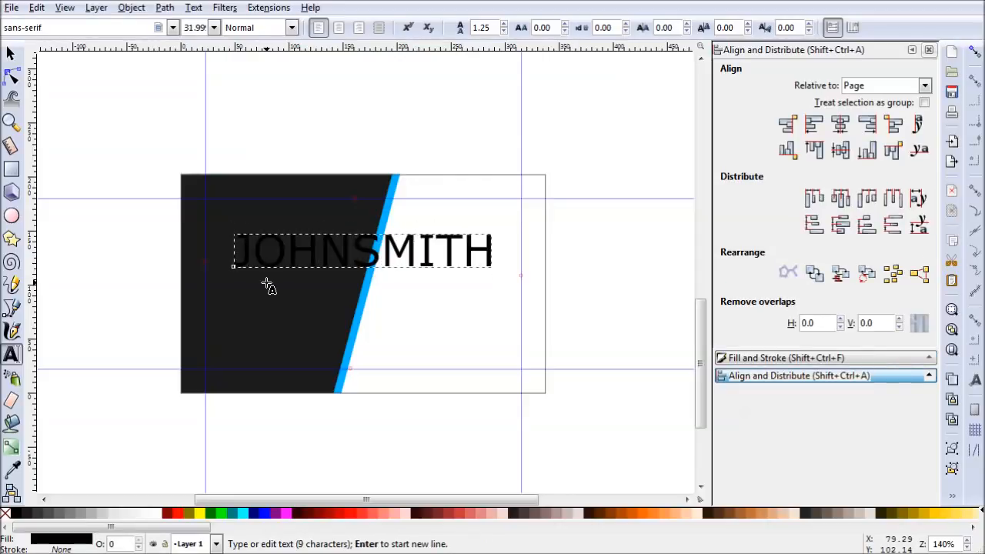
{"action": "left_click", "coordinate": [97, 28]}
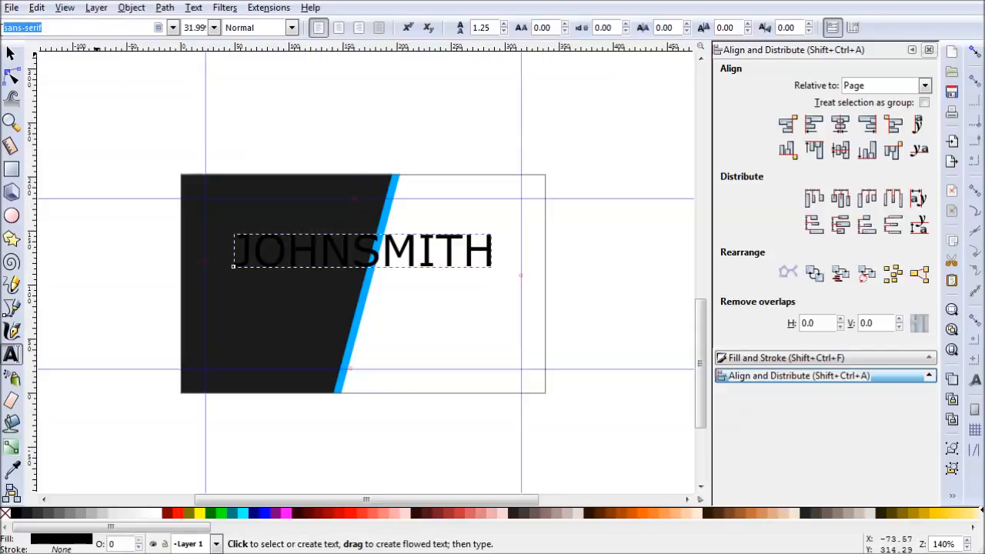
{"action": "type", "text": "the bold"}
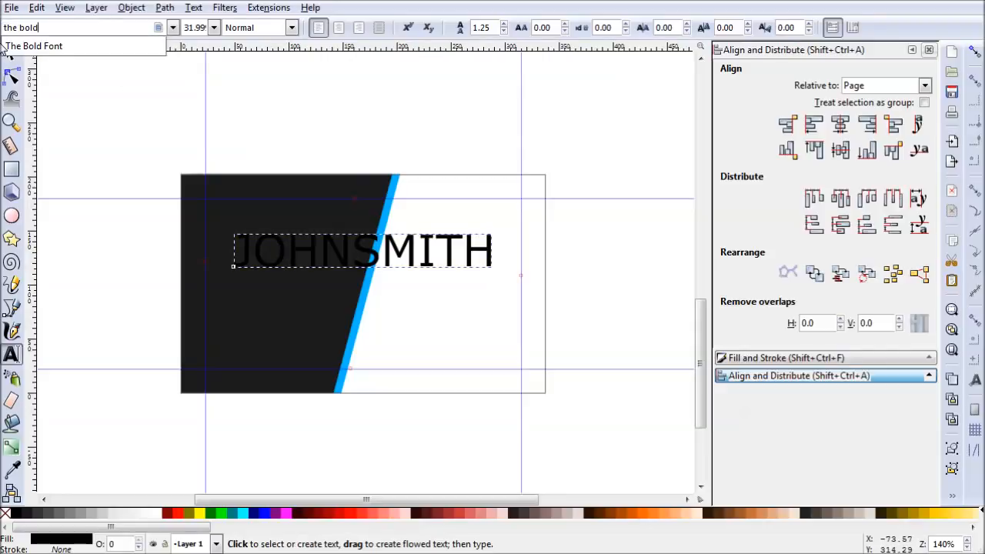
{"action": "left_click", "coordinate": [38, 46]}
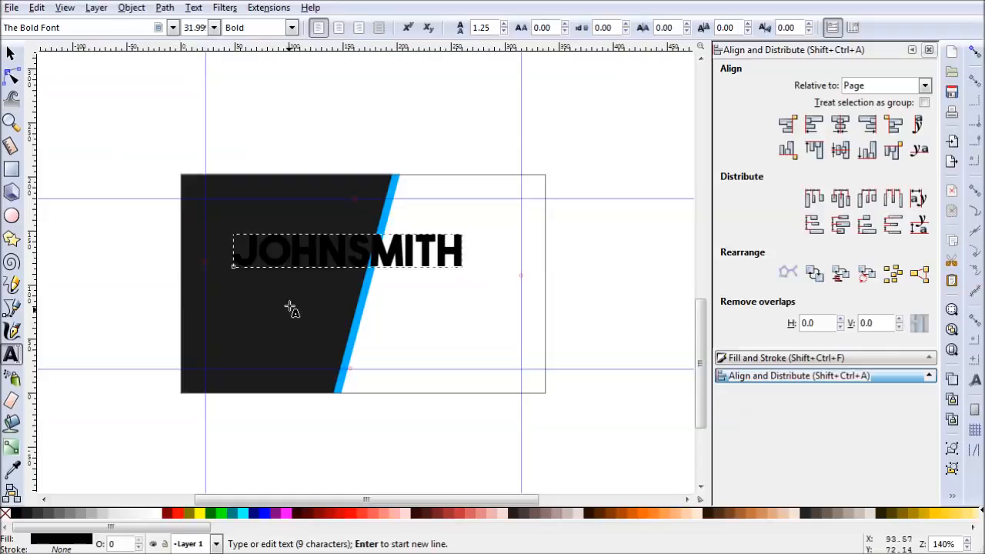
- Fill the first-name part of the text with white ffffffff and shift the whole text slightly toward the card's left margin
{"action": "left_click_drag", "start_coordinate": [352, 252], "coordinate": [239, 252]}
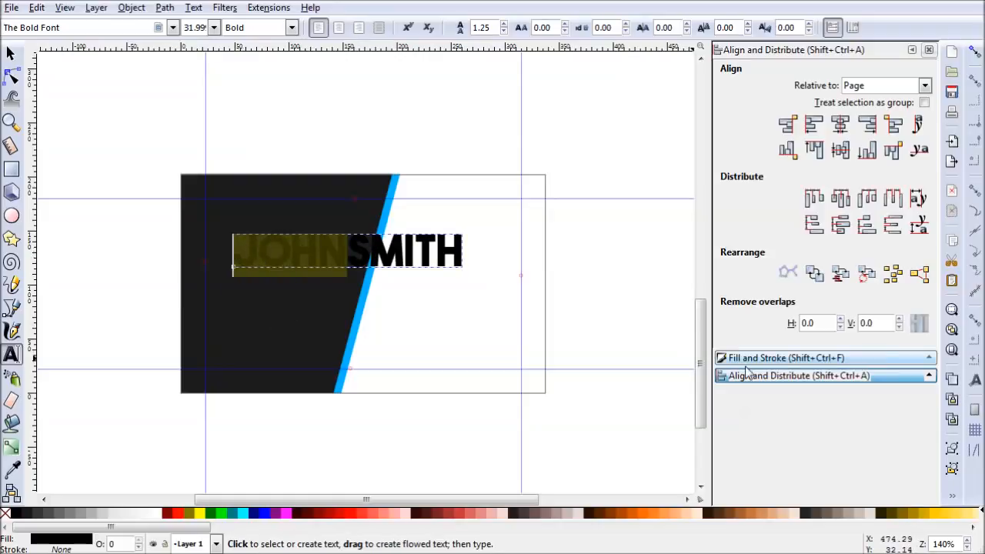
{"action": "left_click", "coordinate": [785, 358]}
{"action": "left_click_drag", "start_coordinate": [818, 199], "coordinate": [805, 238]}
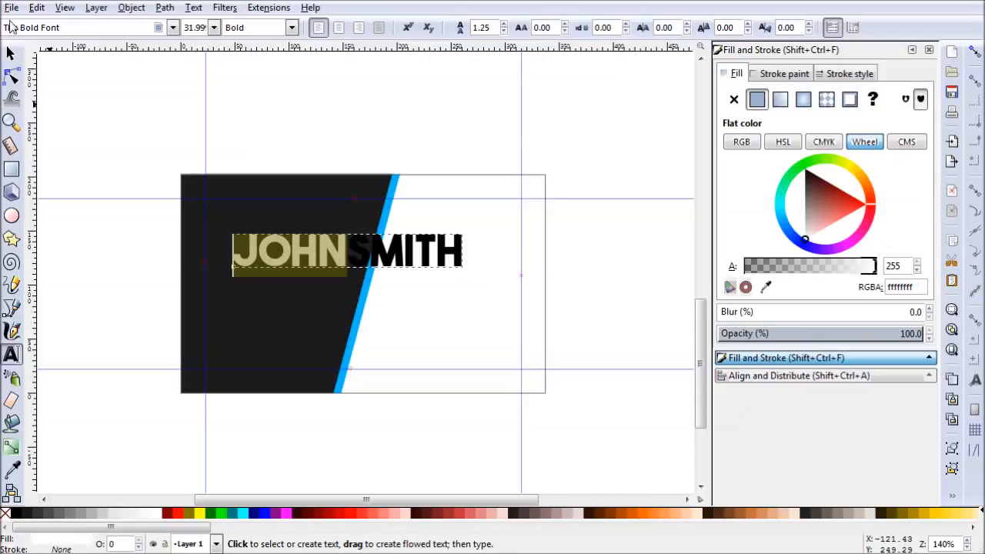
{"action": "left_click", "coordinate": [11, 53]}
{"action": "left_click_drag", "start_coordinate": [416, 264], "coordinate": [401, 259]}
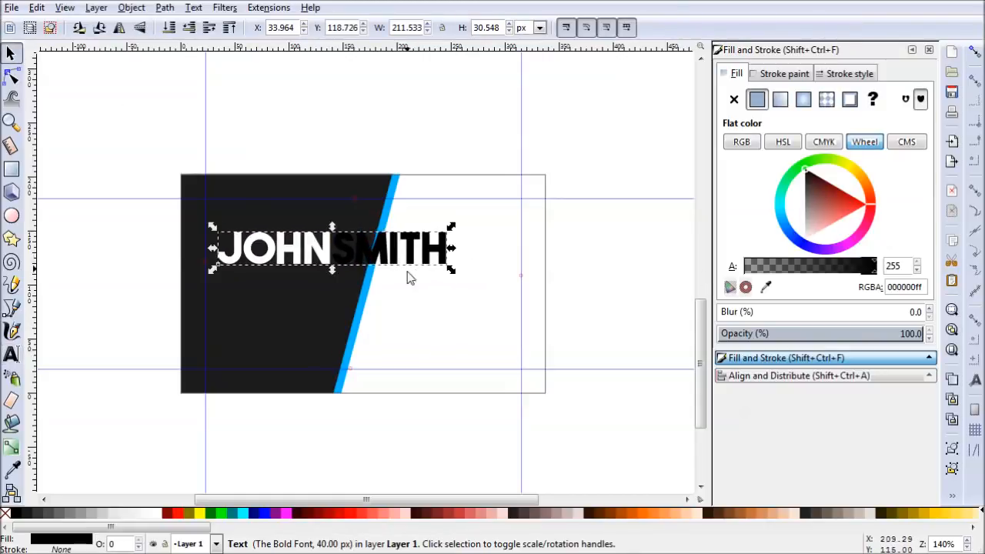
- Copy the blue stripe's fill value 00b7ffff and apply it to the surname part of the text
{"action": "left_click", "coordinate": [365, 325]}
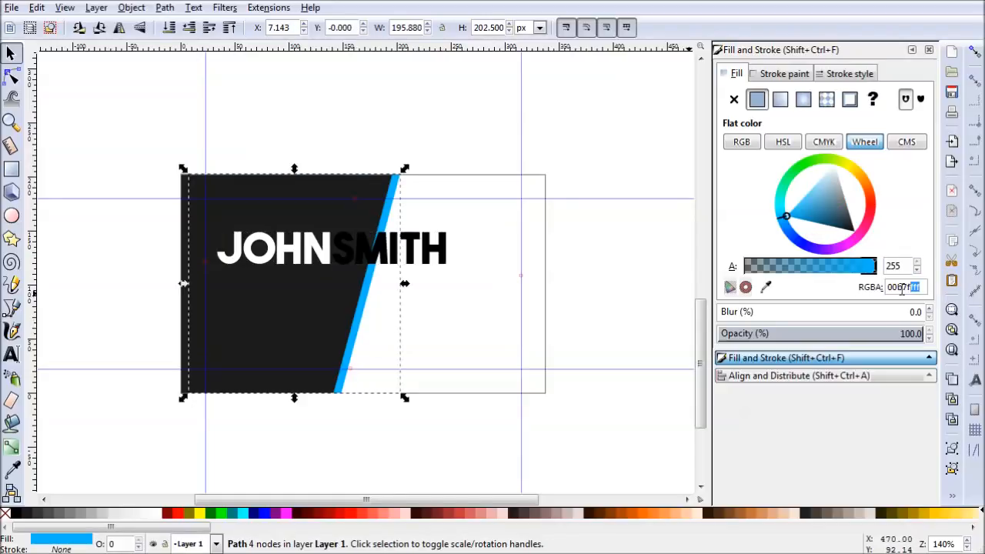
{"action": "double_click", "coordinate": [425, 255]}
{"action": "left_click_drag", "start_coordinate": [332, 247], "coordinate": [448, 261]}
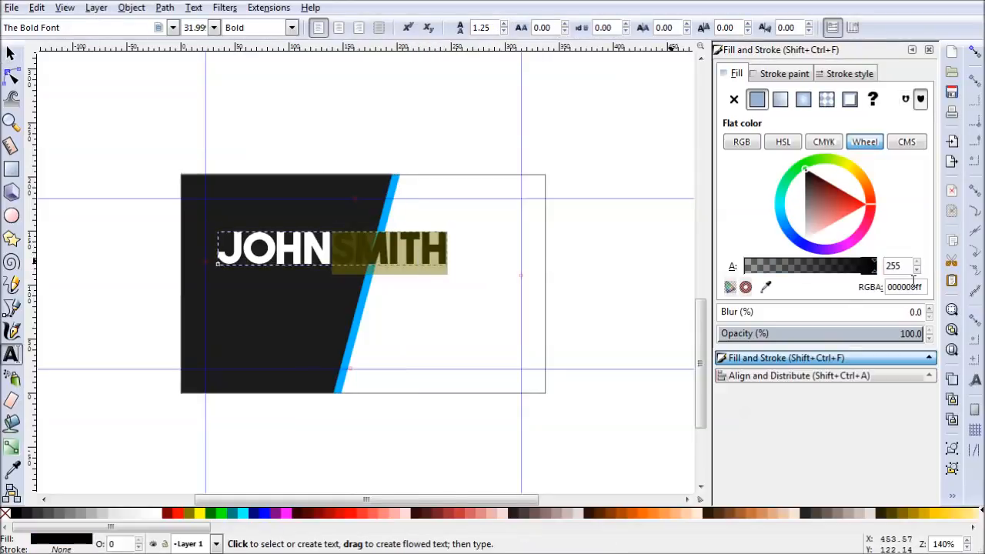
{"action": "double_click", "coordinate": [925, 287]}
{"action": "type", "text": "00b7ffff"}
{"action": "key", "text": "Return"}
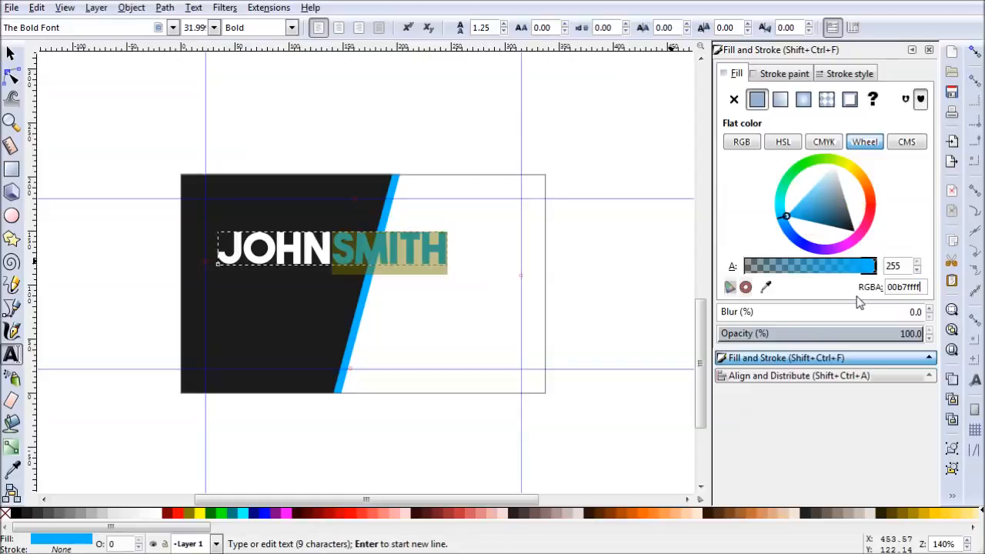
{"action": "left_click", "coordinate": [12, 53]}
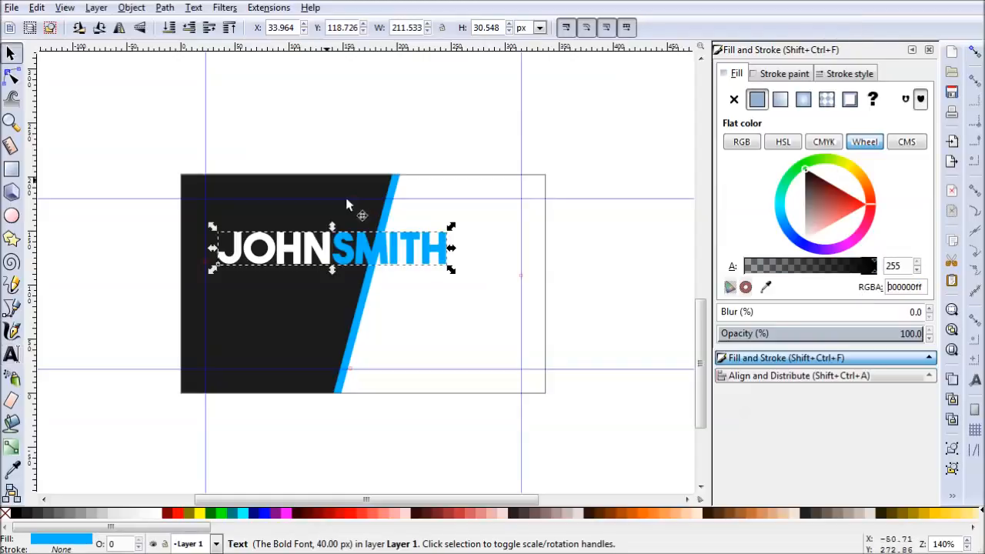
- Scale the name text proportionally to about 123 px wide and lower it slightly within the dark panel
{"action": "left_click_drag", "start_coordinate": [452, 271], "coordinate": [361, 291]}
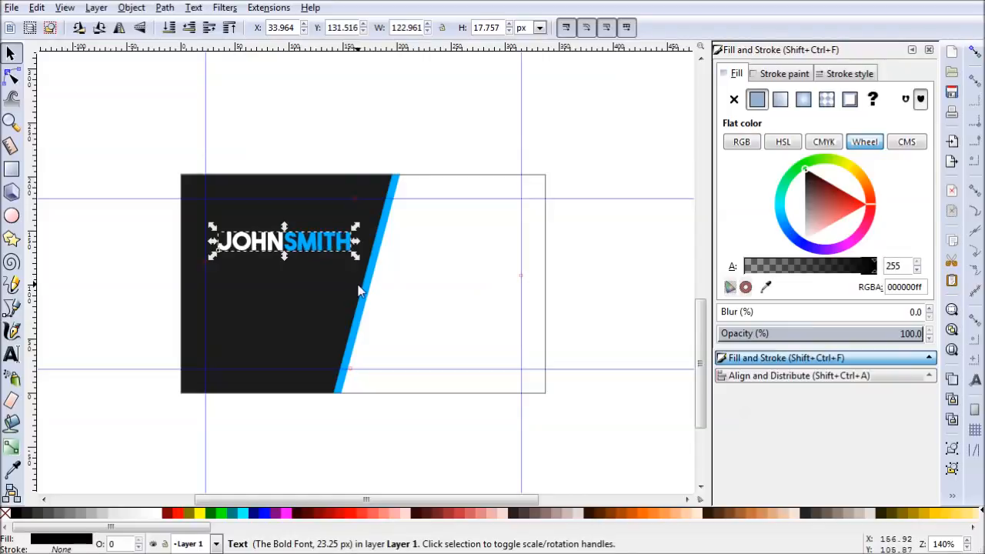
{"action": "left_click", "coordinate": [461, 309]}
{"action": "left_click", "coordinate": [333, 248]}
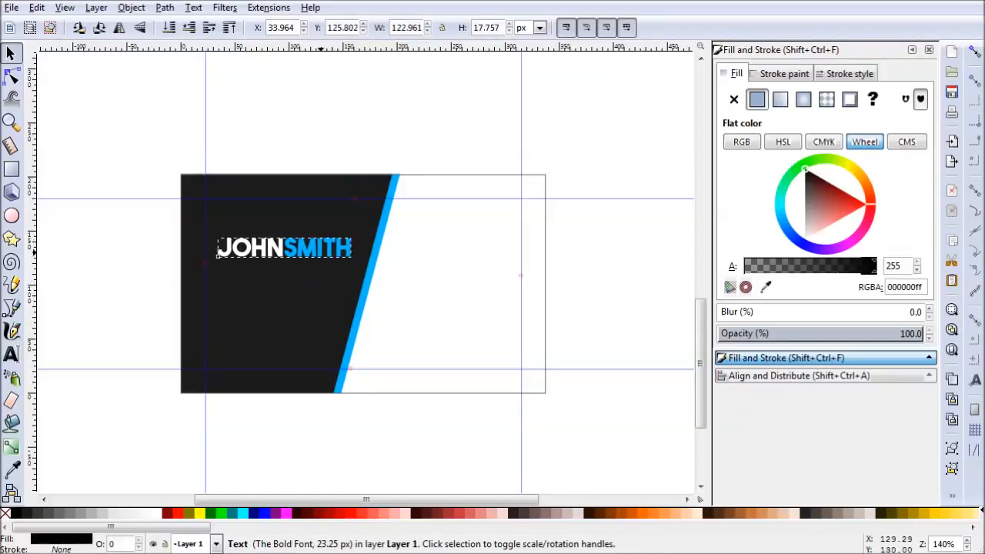
{"action": "left_click_drag", "start_coordinate": [333, 248], "coordinate": [333, 259]}
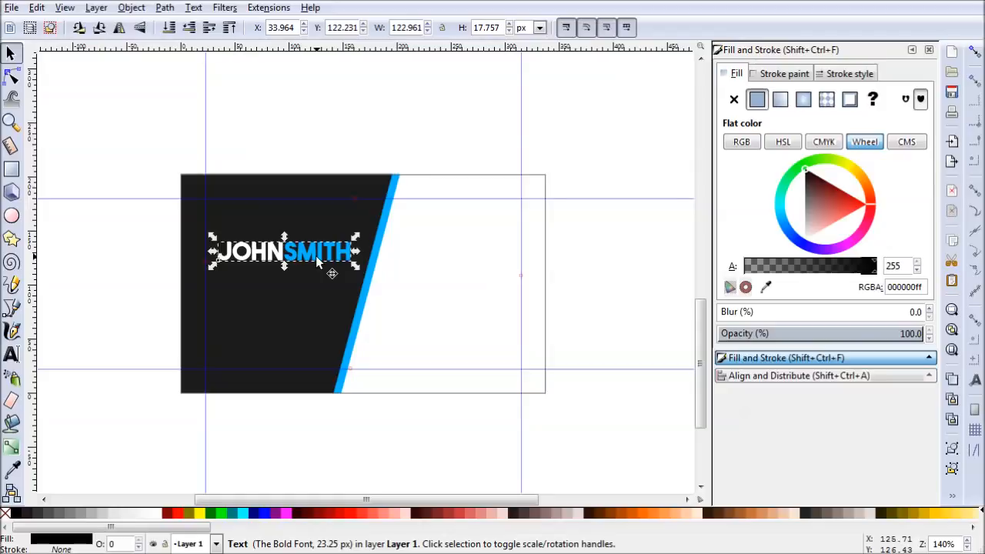
- Paste a copy of the name text below the original and replace its wording with CREATIVE DIRECTOR
{"action": "key", "text": "ctrl+c"}
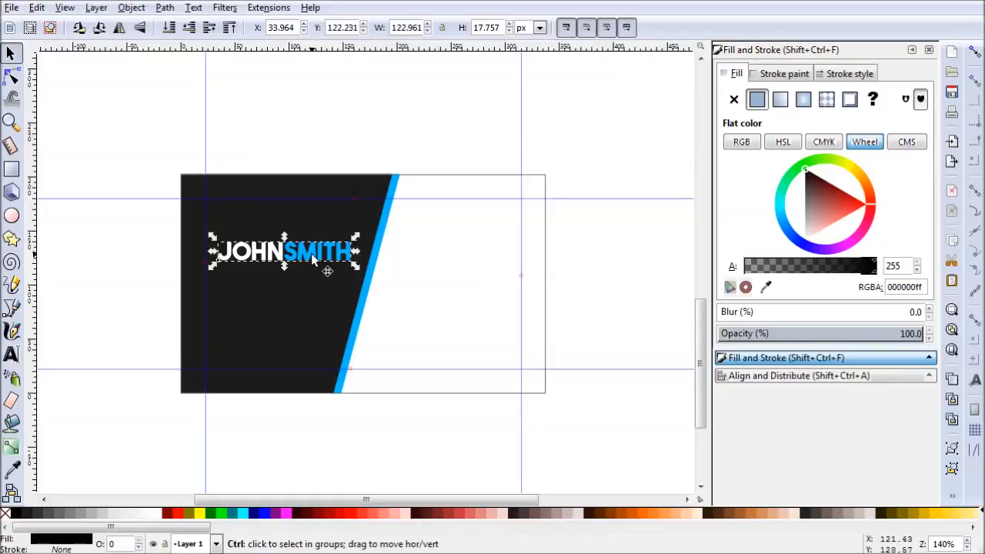
{"action": "key", "text": "ctrl+v"}
{"action": "double_click", "coordinate": [293, 295]}
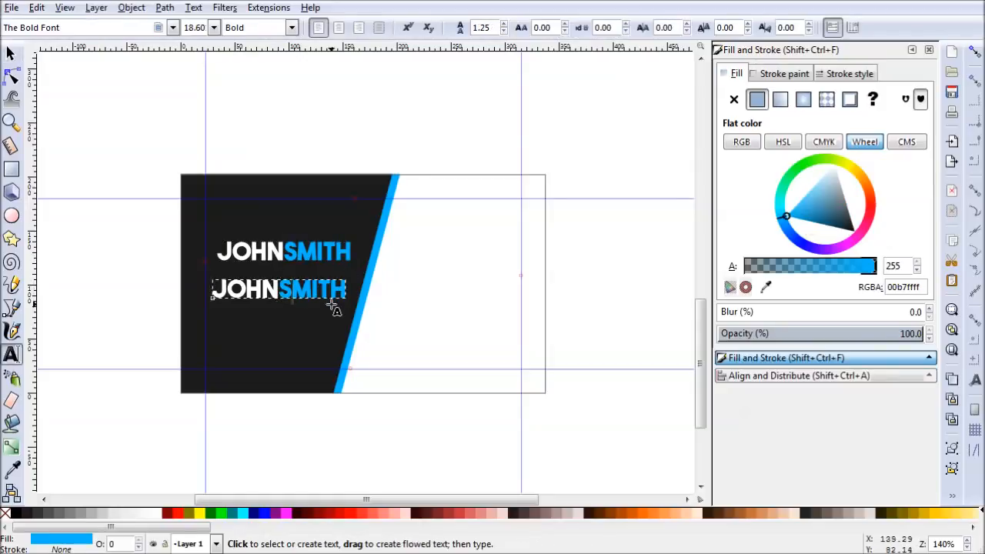
{"action": "key", "text": "ctrl+a"}
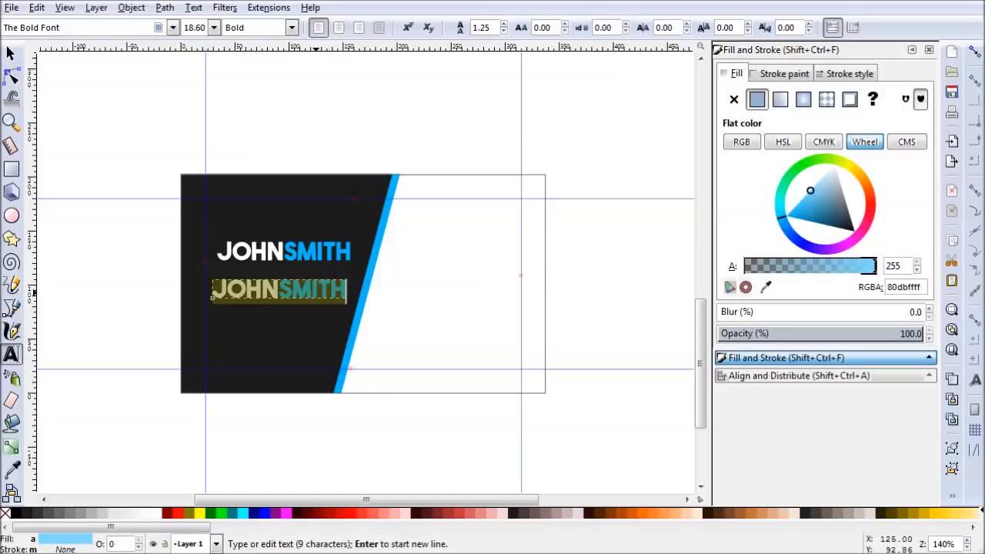
{"action": "type", "text": "CREATIVE"}
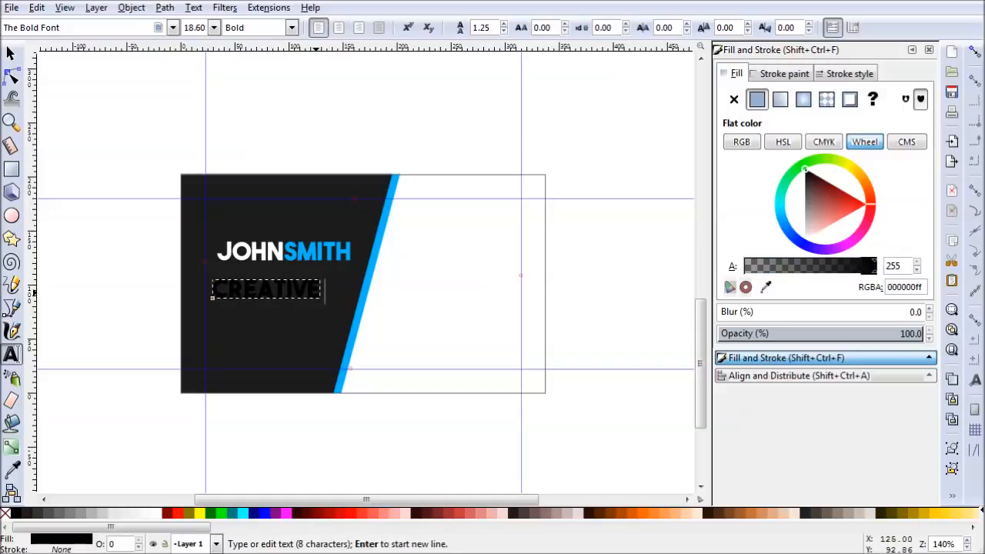
{"action": "type", "text": " DIRECTOR"}
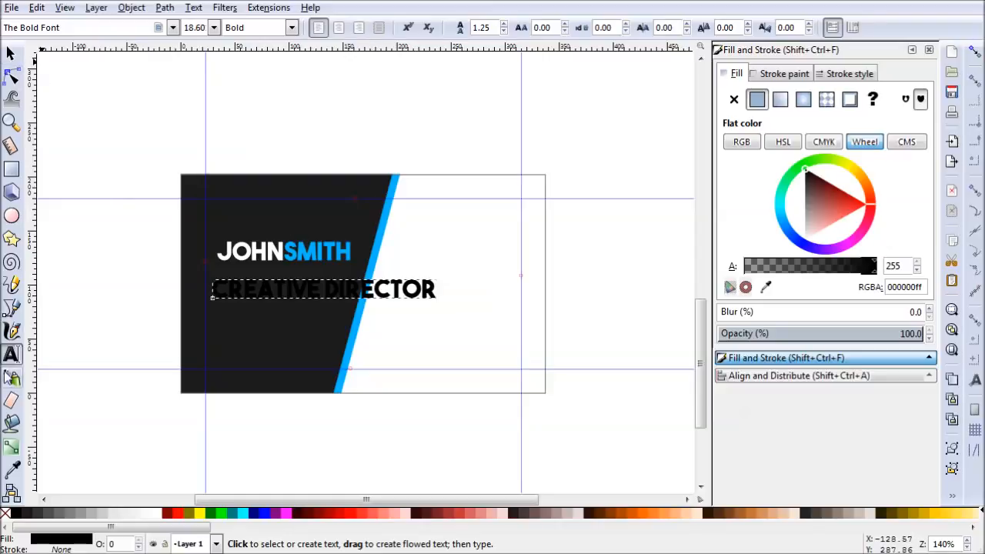
- Fill the CREATIVE DIRECTOR text with grey a0a0a0ff, then scale it to about 124 px wide and place it directly under the name
{"action": "left_click", "coordinate": [14, 470]}
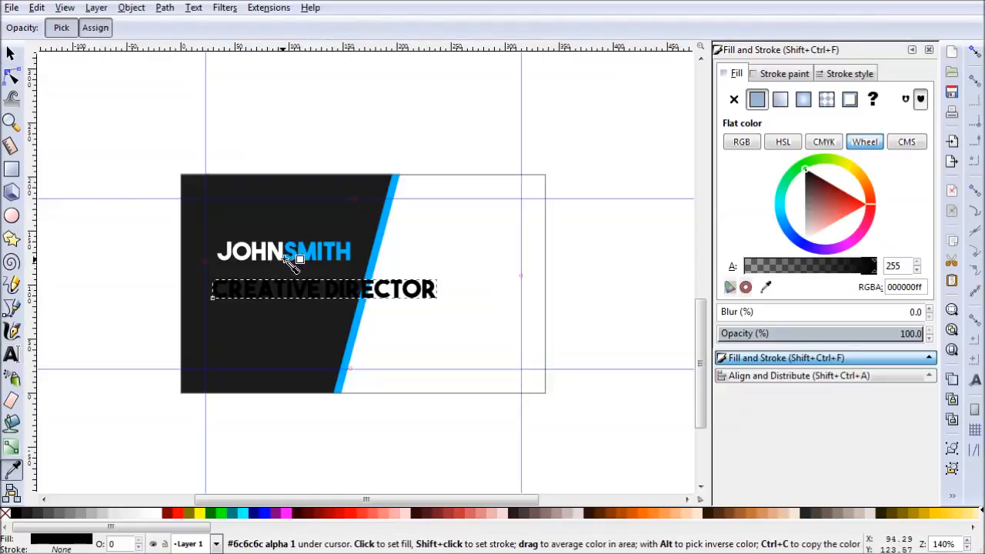
{"action": "left_click", "coordinate": [283, 253]}
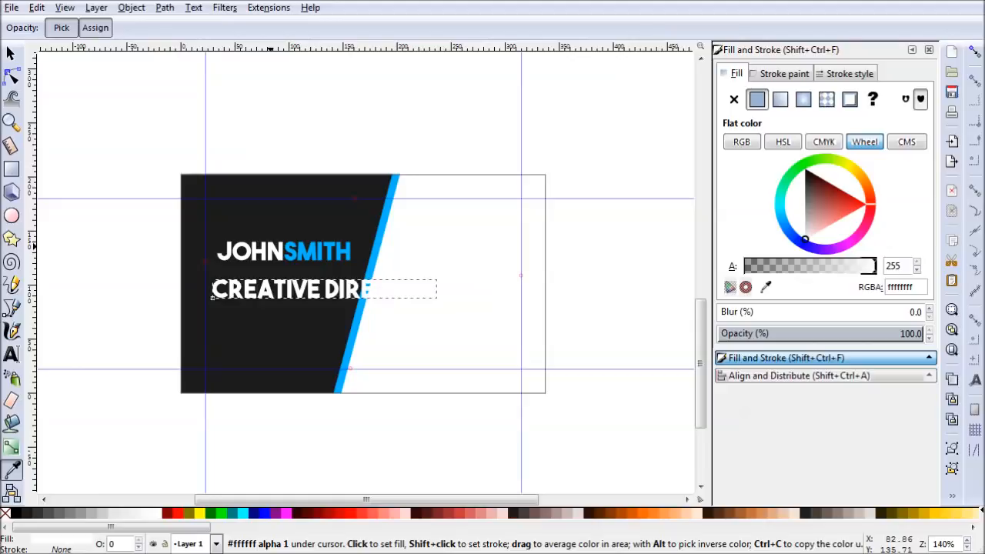
{"action": "left_click_drag", "start_coordinate": [820, 228], "coordinate": [787, 210]}
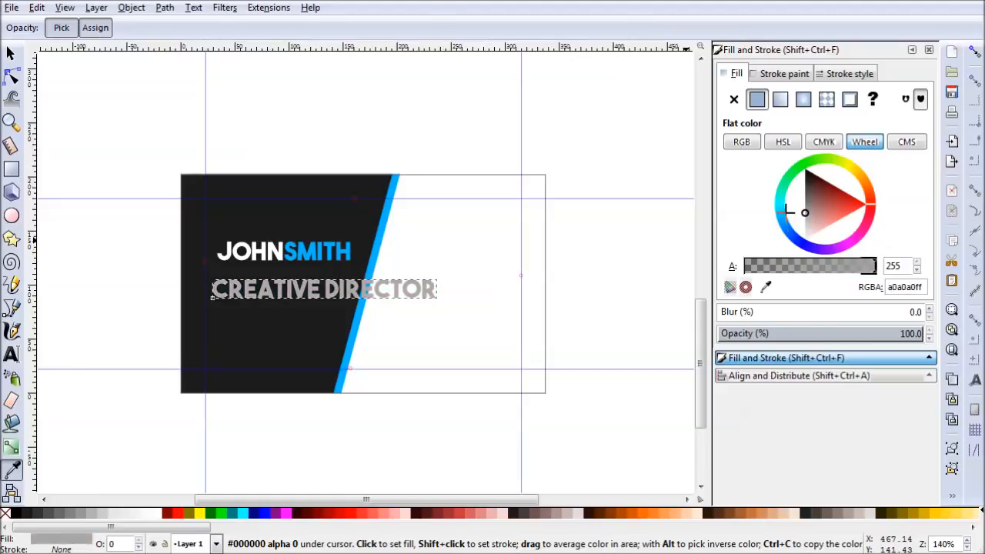
{"action": "left_click", "coordinate": [11, 52]}
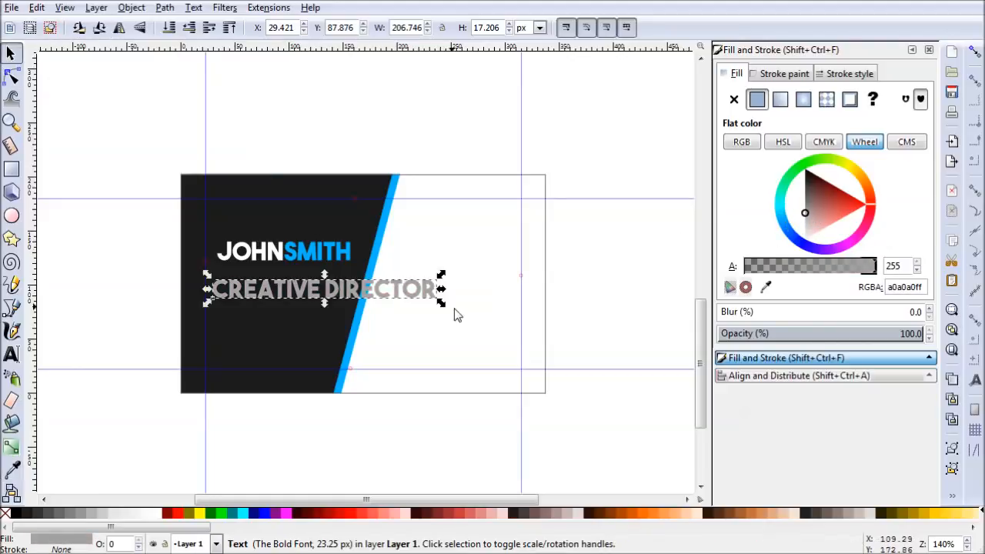
{"action": "left_click_drag", "start_coordinate": [445, 307], "coordinate": [360, 307]}
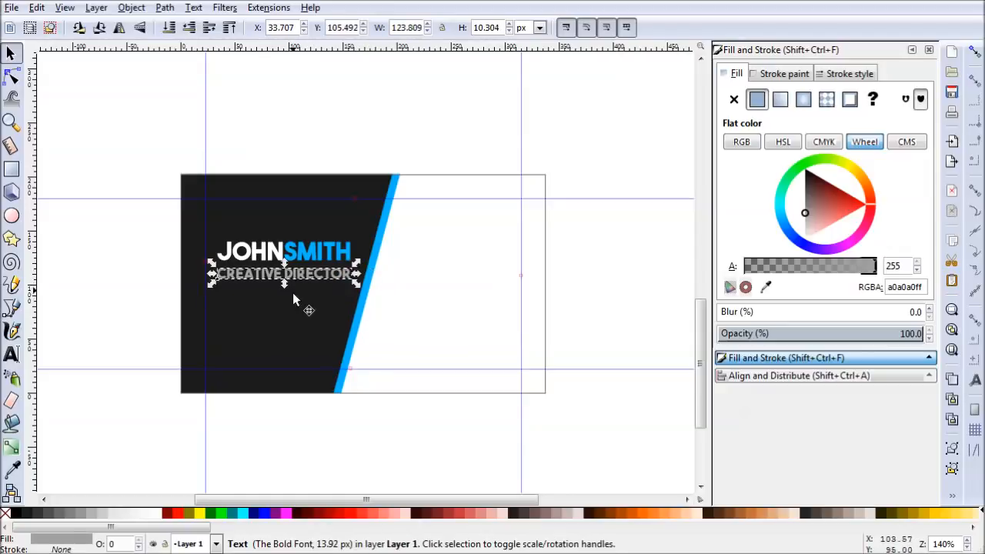
- Match the CREATIVE DIRECTOR text's width to the name by copying the name and pasting its width with proportions locked, then deselect
{"action": "left_click", "coordinate": [322, 255]}
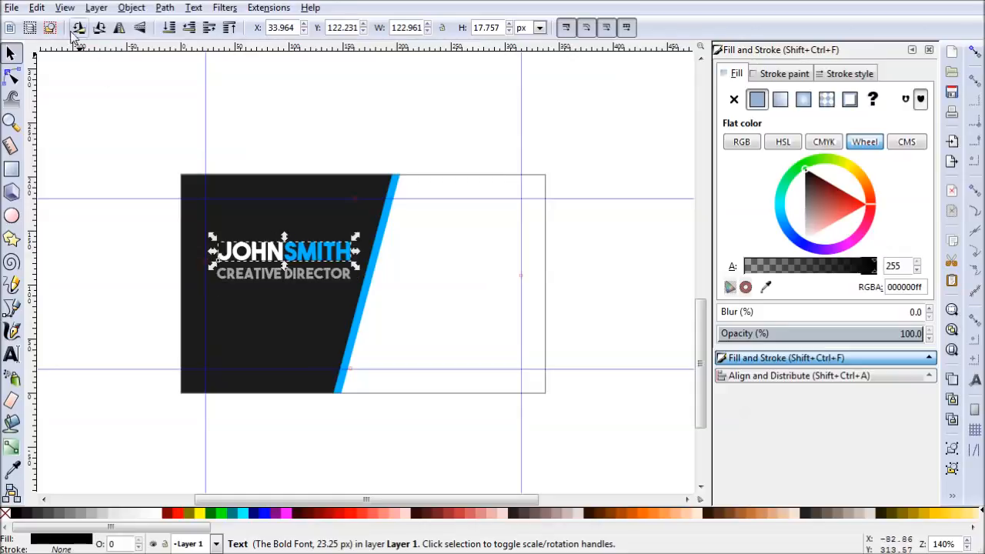
{"action": "left_click", "coordinate": [37, 8]}
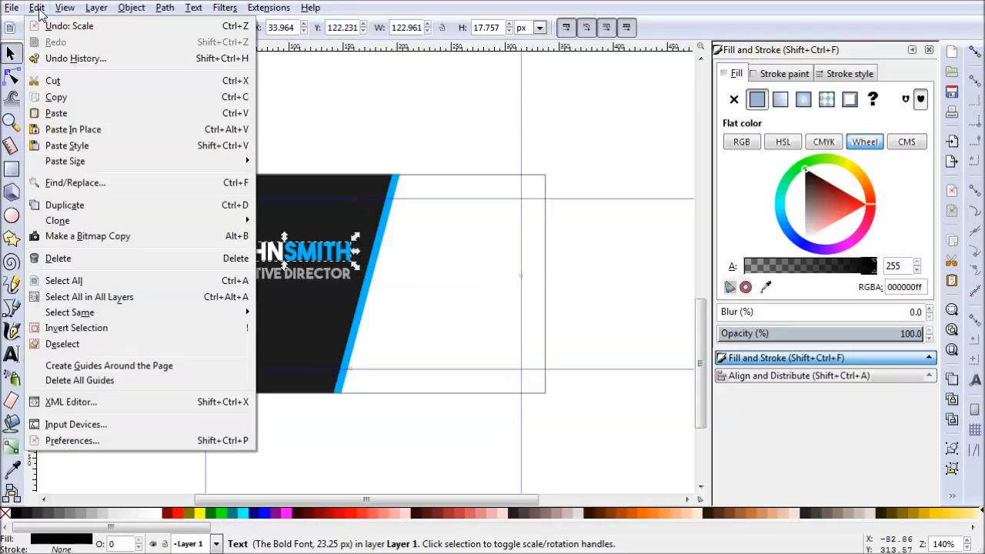
{"action": "left_click", "coordinate": [67, 99]}
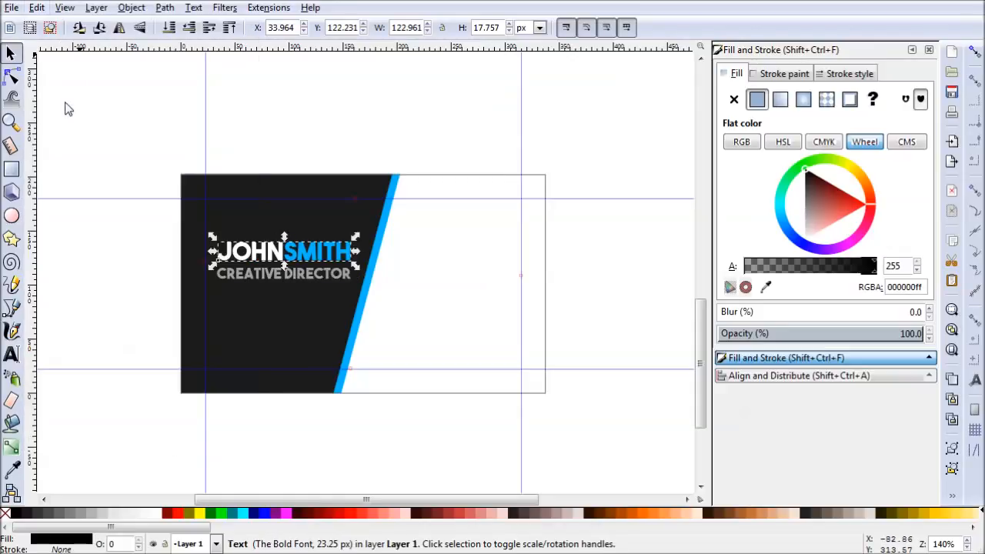
{"action": "left_click", "coordinate": [260, 281]}
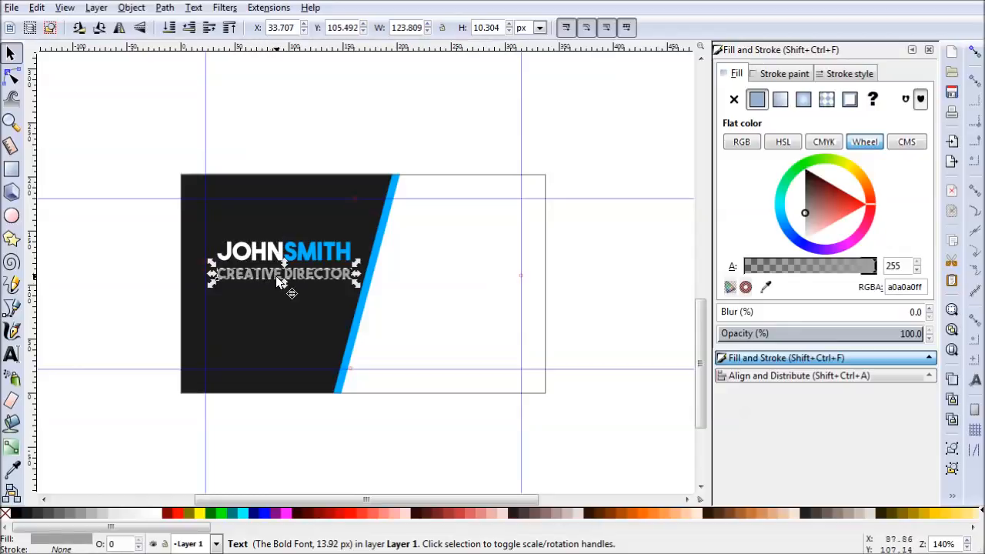
{"action": "left_click", "coordinate": [444, 31]}
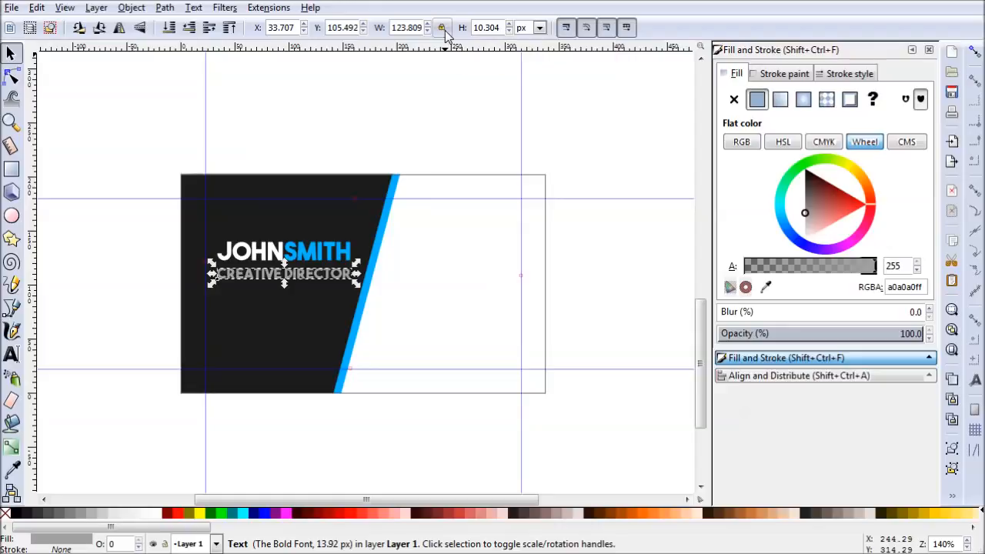
{"action": "left_click", "coordinate": [37, 8]}
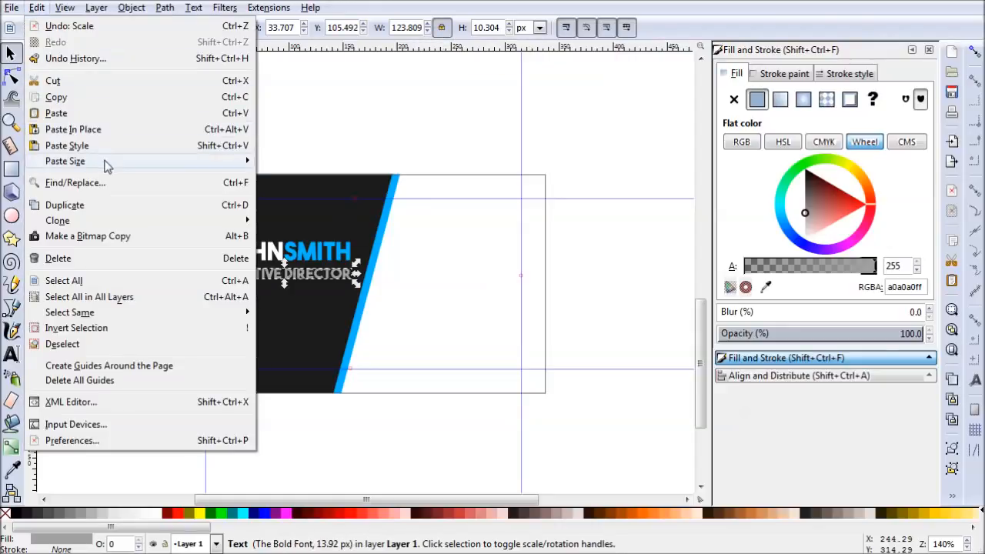
{"action": "mouse_move", "coordinate": [106, 161]}
{"action": "left_click", "coordinate": [306, 176]}
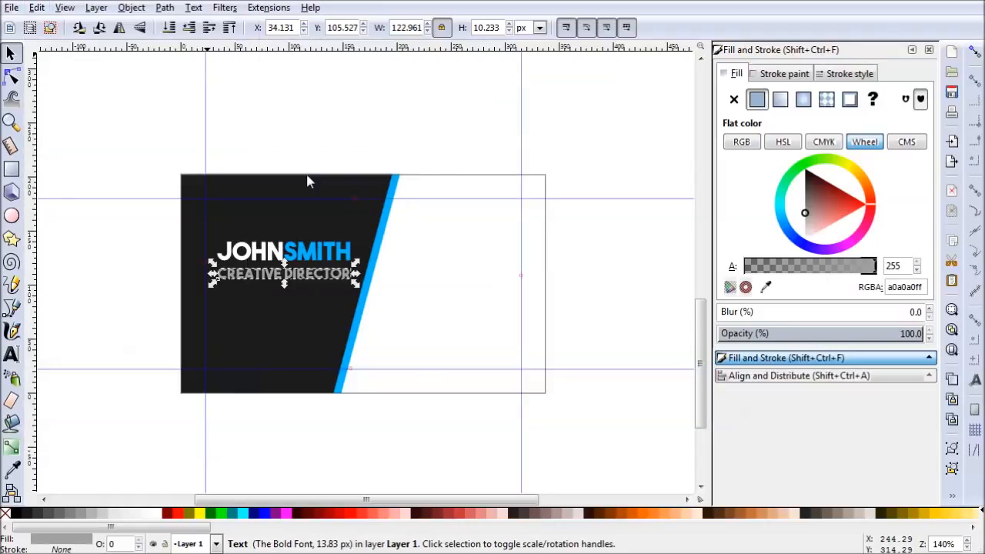
{"action": "left_click", "coordinate": [389, 312]}
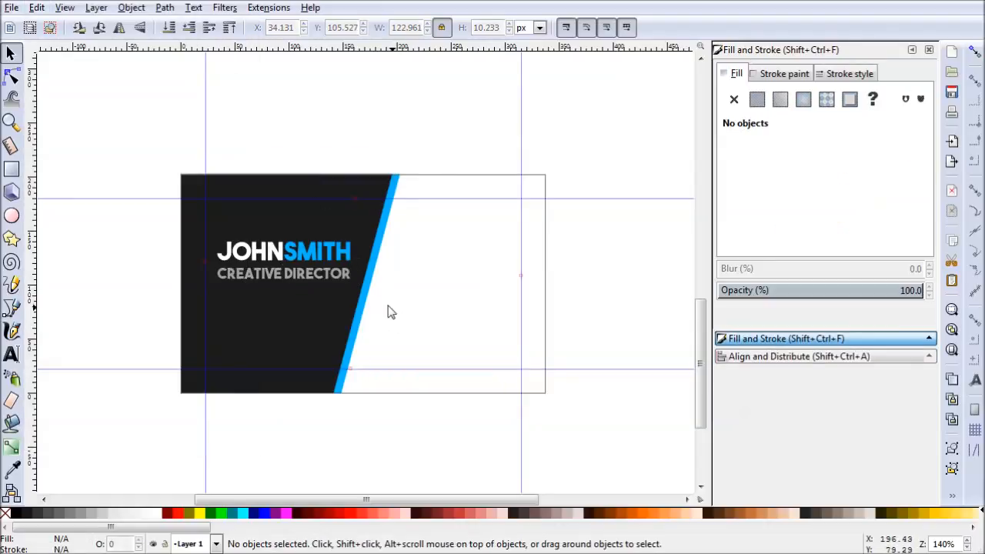
- Centre the name and the CREATIVE DIRECTOR text on a common vertical axis relative to the last selected object, then deselect
{"action": "left_click", "coordinate": [334, 277]}
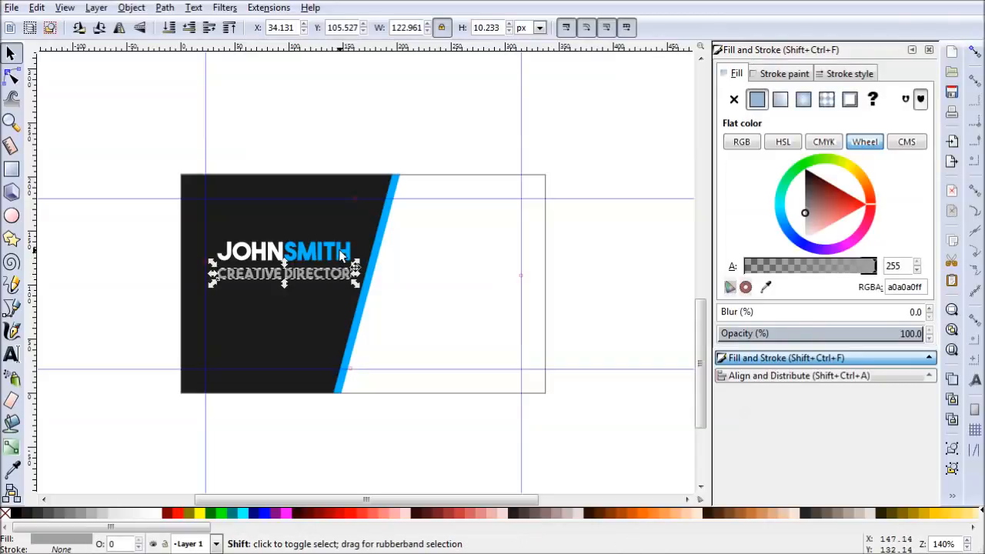
{"action": "key", "text": "Escape"}
{"action": "left_click", "coordinate": [321, 274]}
{"action": "left_click", "coordinate": [321, 254], "text": "shift"}
{"action": "left_click", "coordinate": [753, 377]}
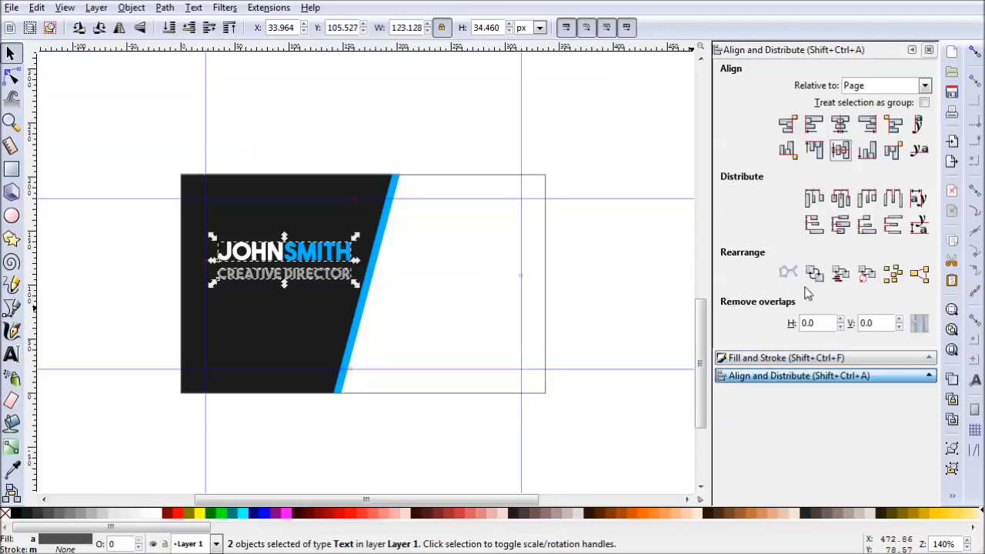
{"action": "left_click", "coordinate": [878, 86]}
{"action": "left_click", "coordinate": [879, 108]}
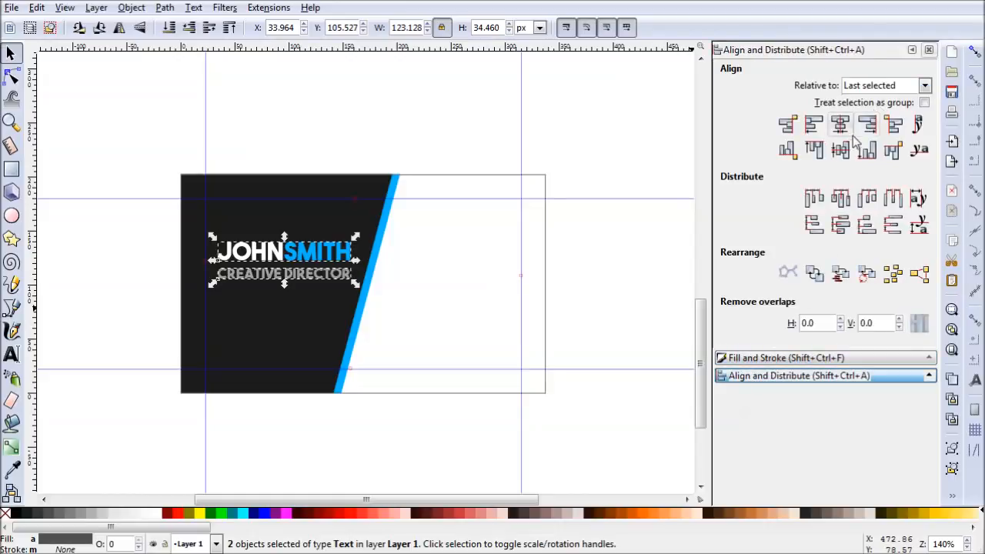
{"action": "left_click", "coordinate": [840, 124]}
{"action": "left_click", "coordinate": [376, 330]}
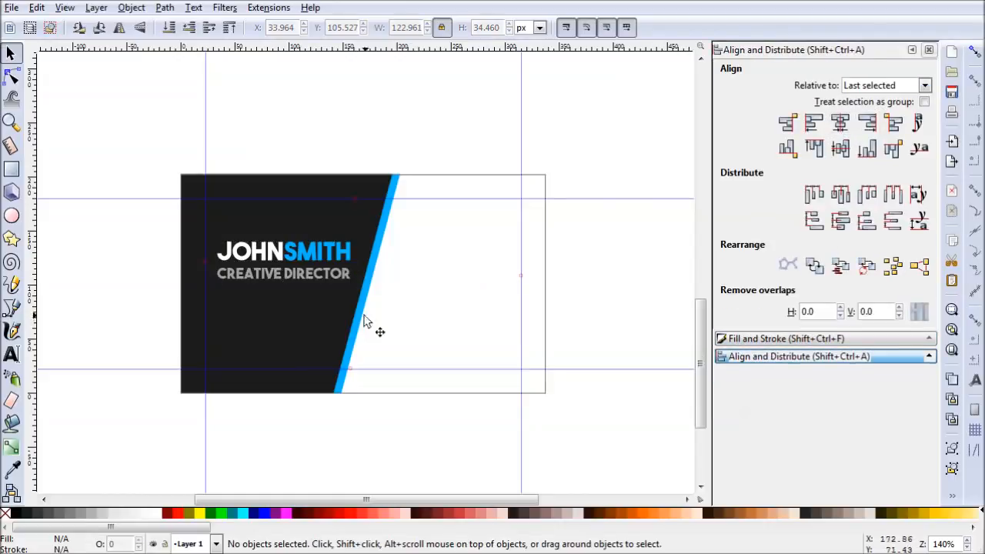
- Move the CREATIVE DIRECTOR text up about 4 px, closer beneath the name, and deselect
{"action": "scroll", "coordinate": [275, 296], "scroll_direction": "up", "scroll_amount": 1}
{"action": "left_click_drag", "start_coordinate": [320, 266], "coordinate": [320, 260]}
{"action": "left_click", "coordinate": [348, 261]}
{"action": "left_click", "coordinate": [573, 331]}
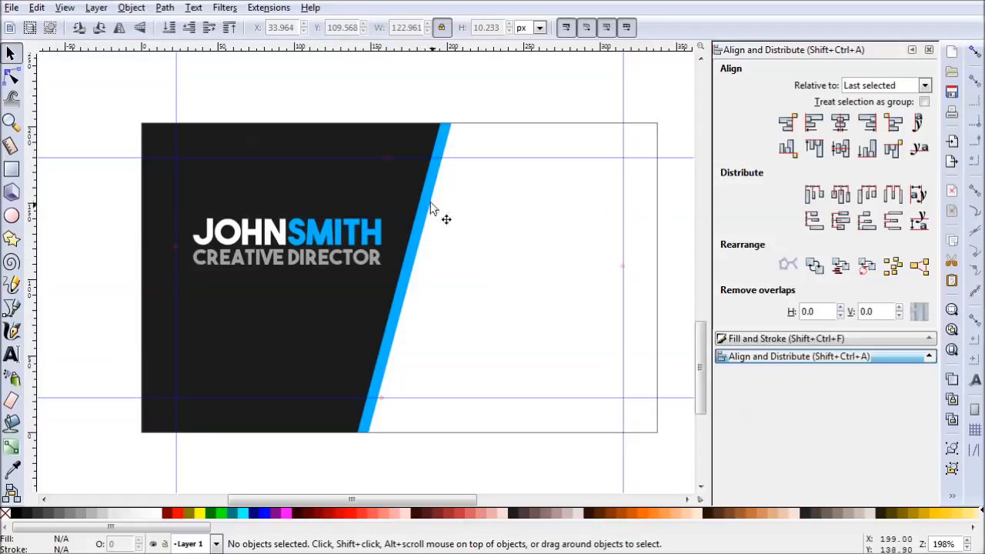
- Duplicate the dark slanted panel, raise the copy to the top, and give it a Stripes 1:1 white pattern fill at 2% opacity
{"action": "left_click", "coordinate": [313, 185]}
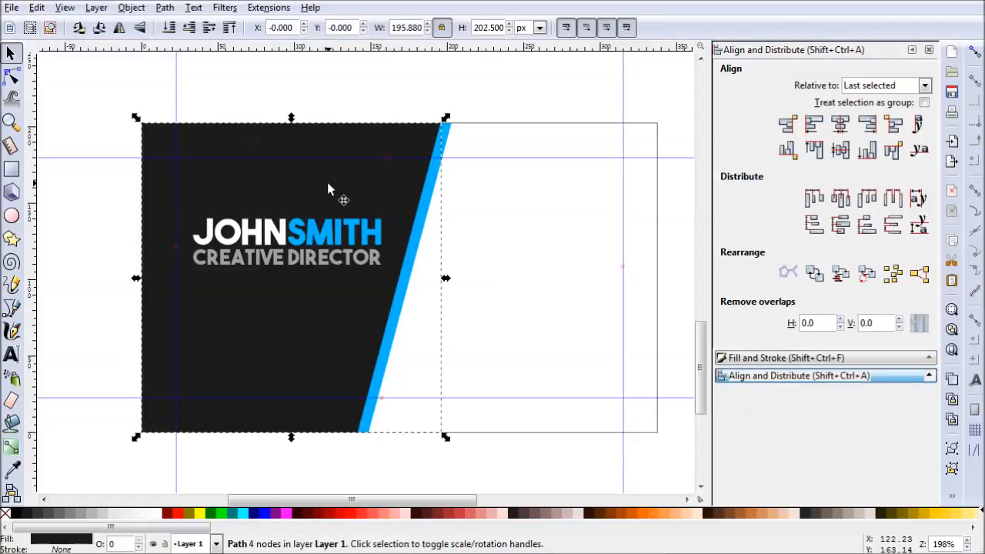
{"action": "key", "text": "Home"}
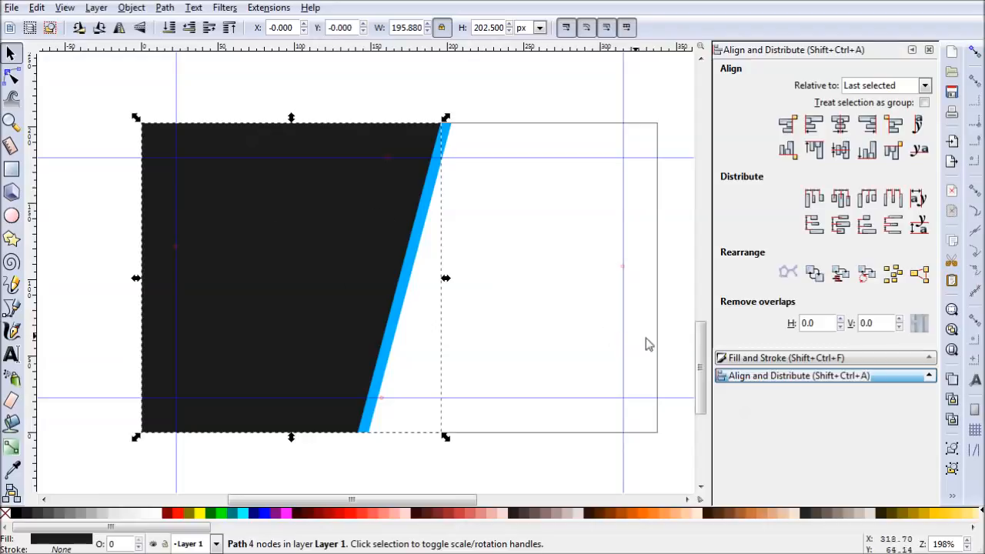
{"action": "left_click", "coordinate": [761, 358]}
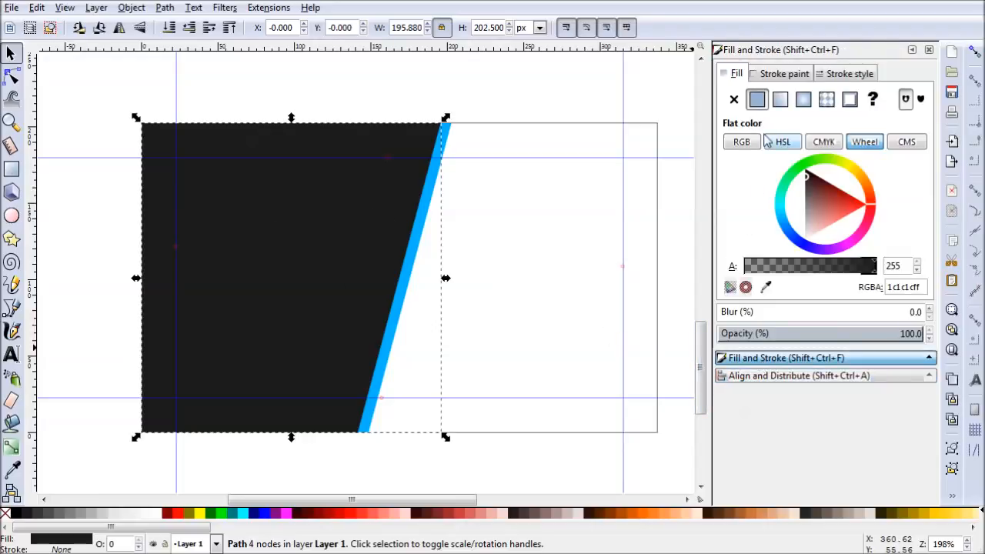
{"action": "left_click", "coordinate": [833, 105]}
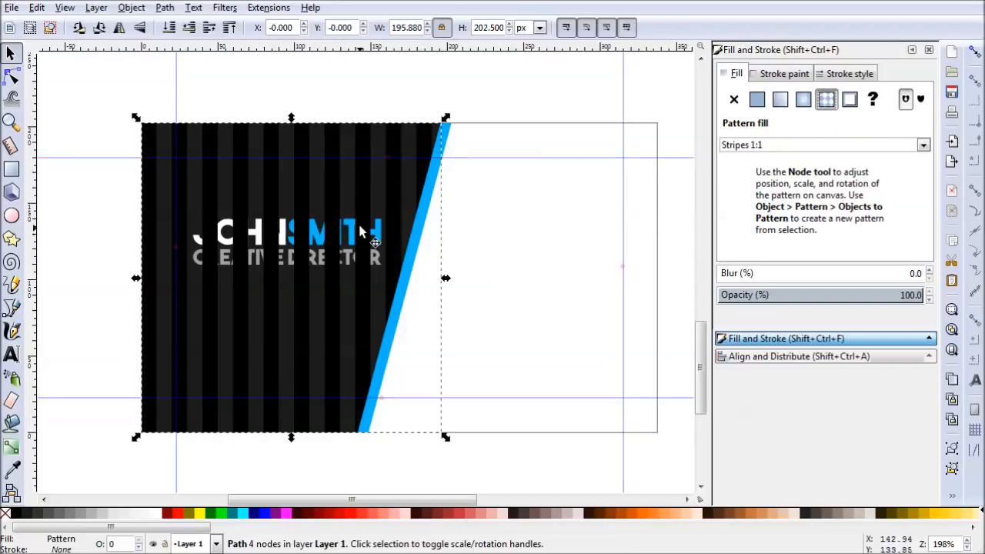
{"action": "left_click", "coordinate": [923, 148]}
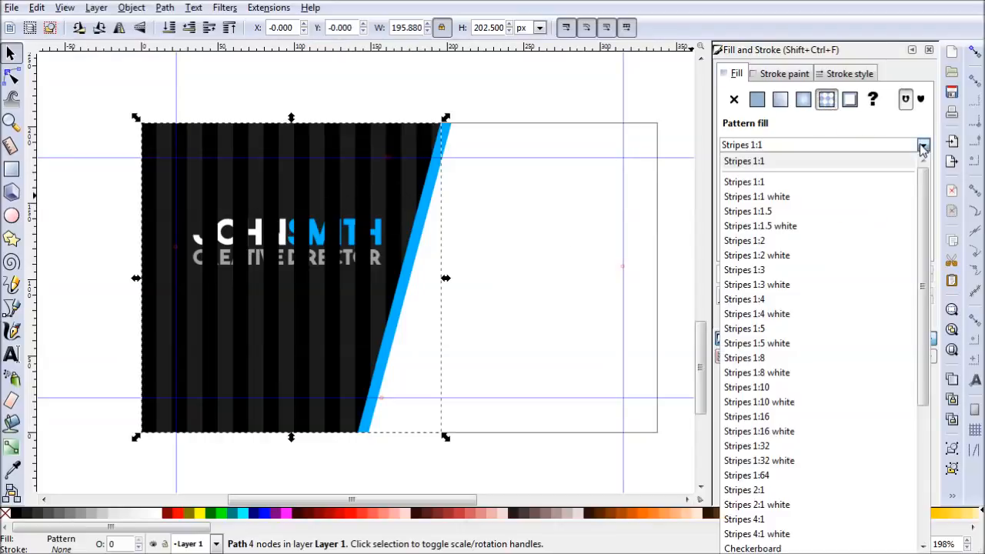
{"action": "left_click", "coordinate": [845, 200]}
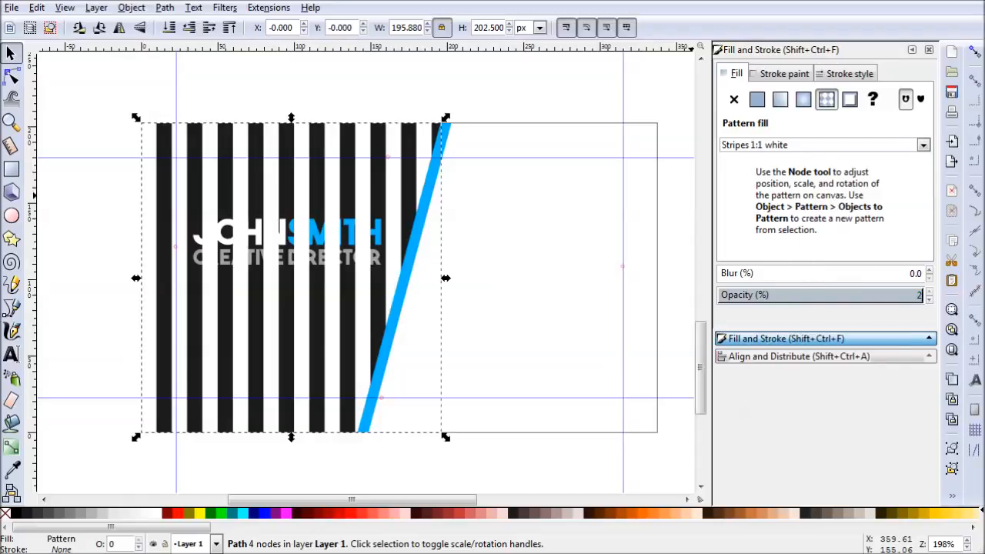
{"action": "key", "text": "Return"}
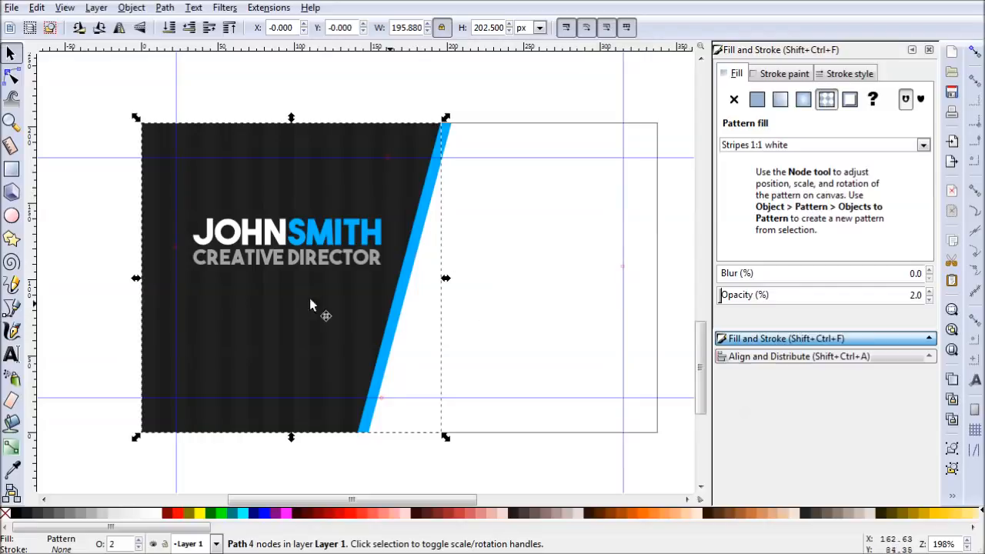
{"action": "left_click", "coordinate": [110, 88]}
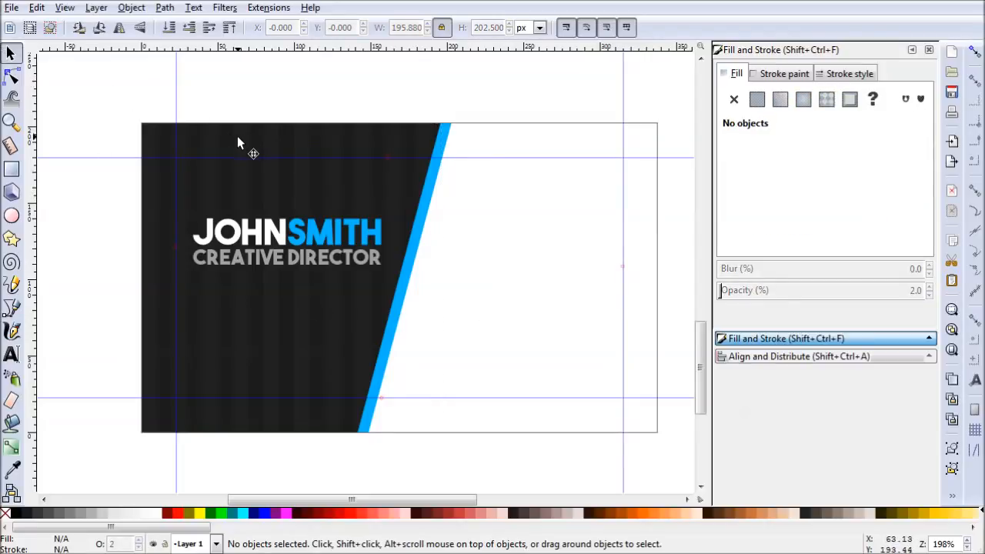
- Move the name and job title together down about 20 px within the dark panel, then deselect
{"action": "left_click", "coordinate": [246, 142]}
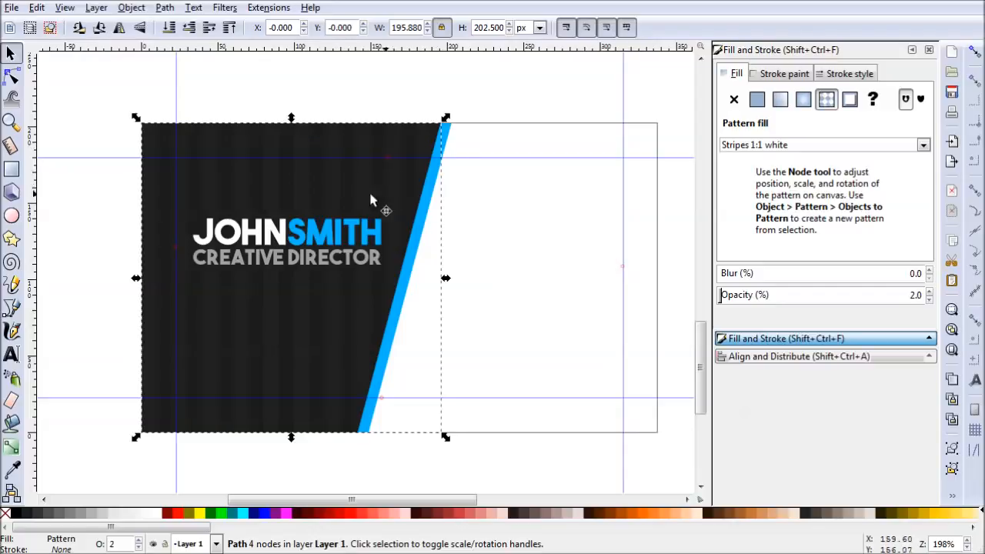
{"action": "left_click", "coordinate": [528, 211]}
{"action": "mouse_move", "coordinate": [497, 297]}
{"action": "left_mouse_down"}
{"action": "mouse_move", "coordinate": [478, 299]}
{"action": "mouse_move", "coordinate": [156, 193]}
{"action": "mouse_move", "coordinate": [181, 202]}
{"action": "left_mouse_up"}
{"action": "left_click_drag", "start_coordinate": [339, 240], "coordinate": [367, 268]}
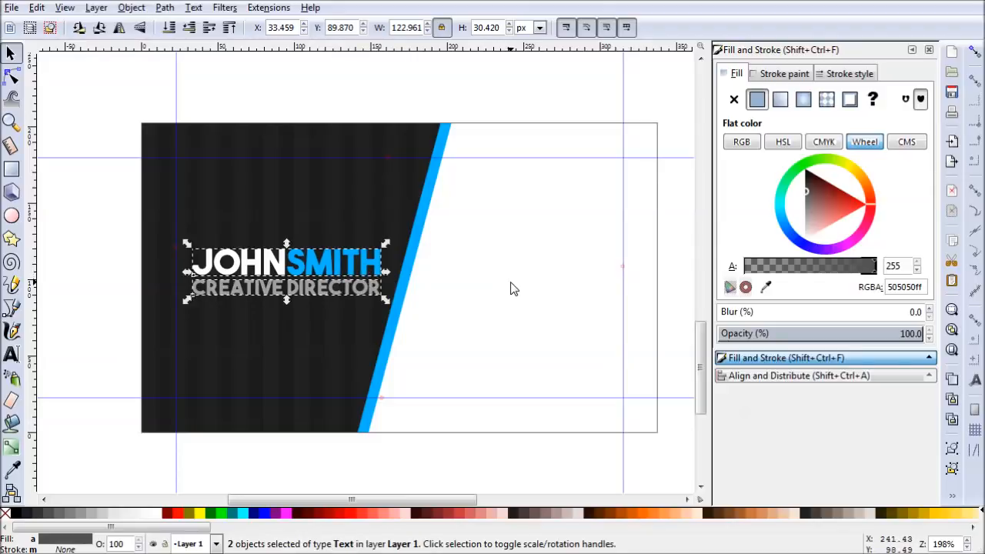
{"action": "key", "text": "ctrl"}
{"action": "key", "text": "Escape"}
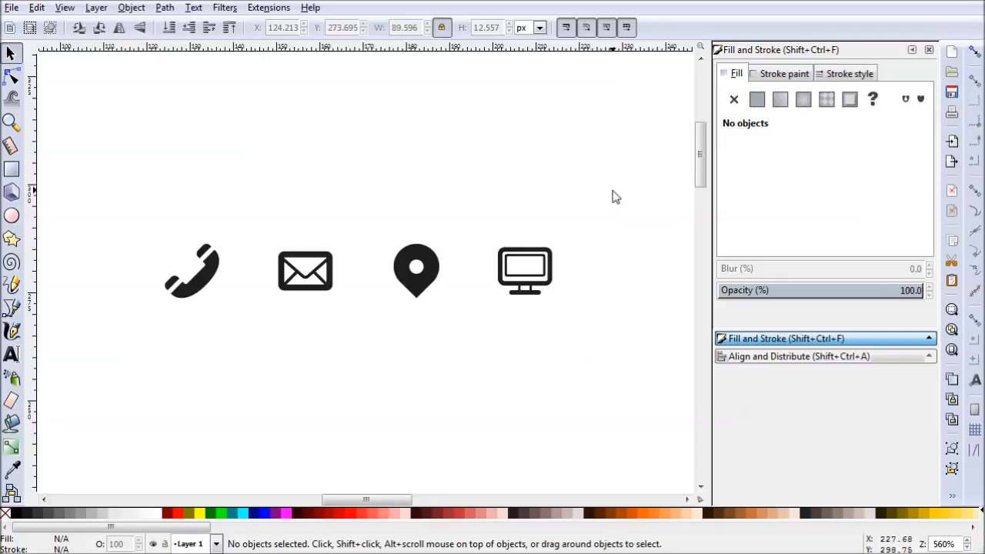
- Move the phone, envelope, location pin and monitor icons together onto the upper white area of the card, then deselect
{"action": "left_click_drag", "start_coordinate": [618, 197], "coordinate": [136, 361]}
{"action": "scroll", "coordinate": [499, 396], "scroll_direction": "down", "scroll_amount": 1}
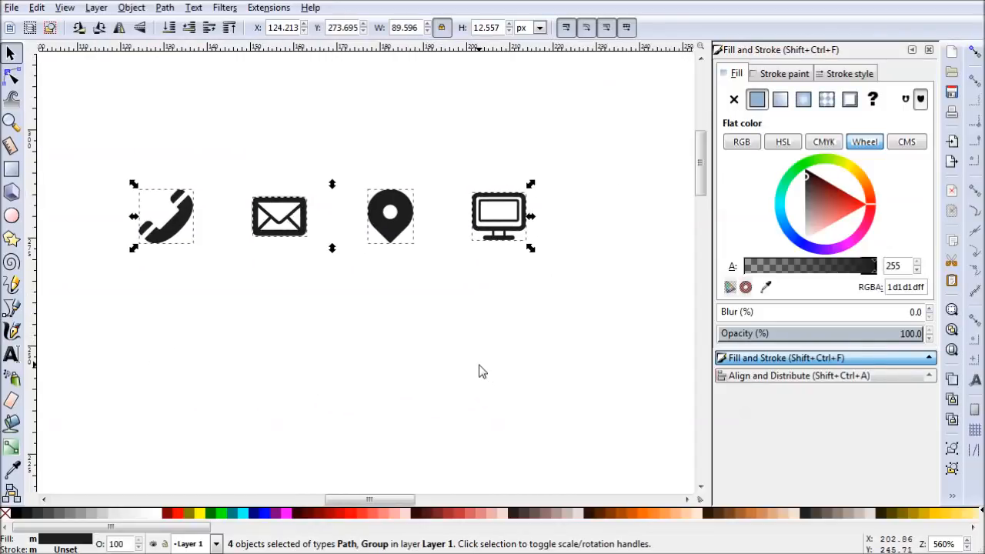
{"action": "scroll", "coordinate": [485, 381], "scroll_direction": "down", "scroll_amount": 2}
{"action": "left_click_drag", "start_coordinate": [577, 411], "coordinate": [424, 229]}
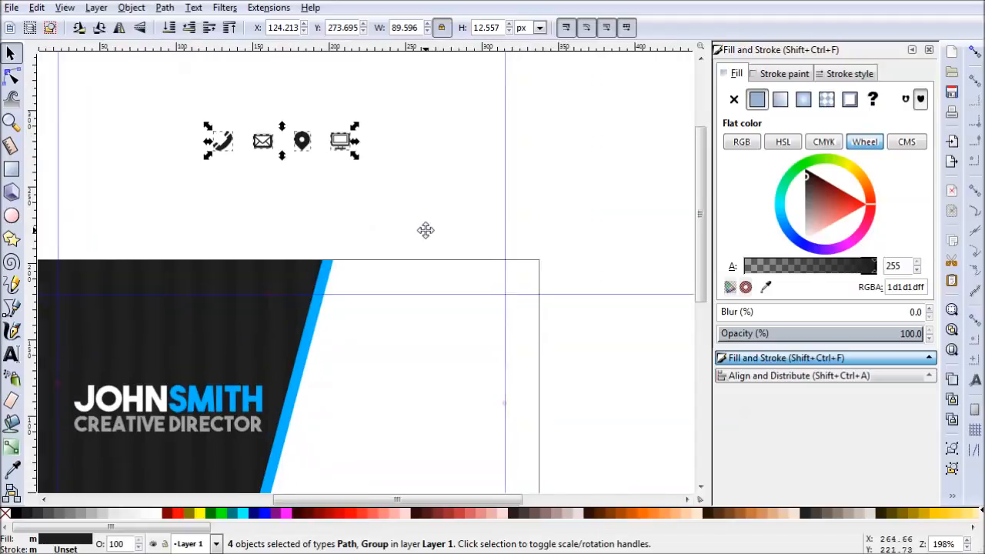
{"action": "left_click_drag", "start_coordinate": [303, 149], "coordinate": [428, 348]}
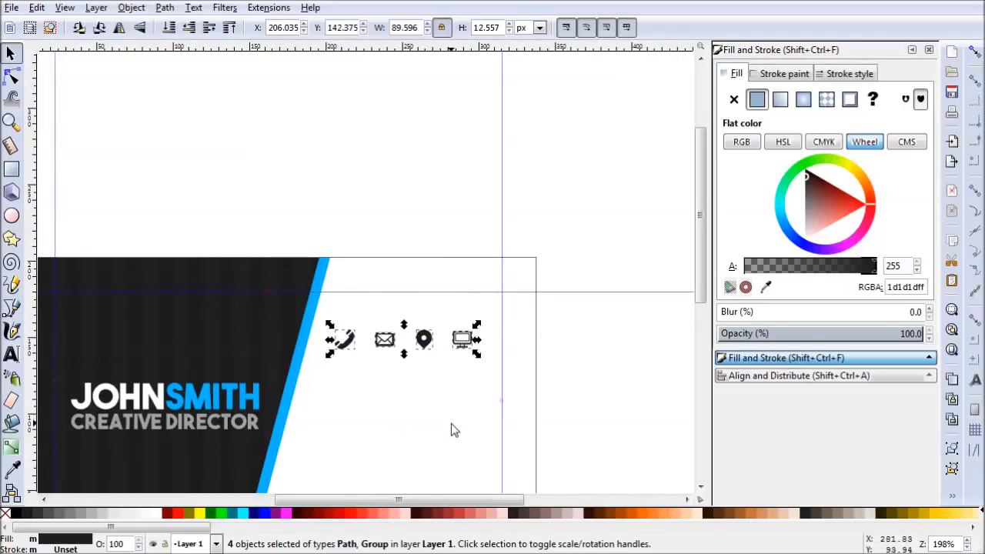
{"action": "left_click", "coordinate": [451, 423]}
{"action": "left_click_drag", "start_coordinate": [426, 444], "coordinate": [432, 356]}
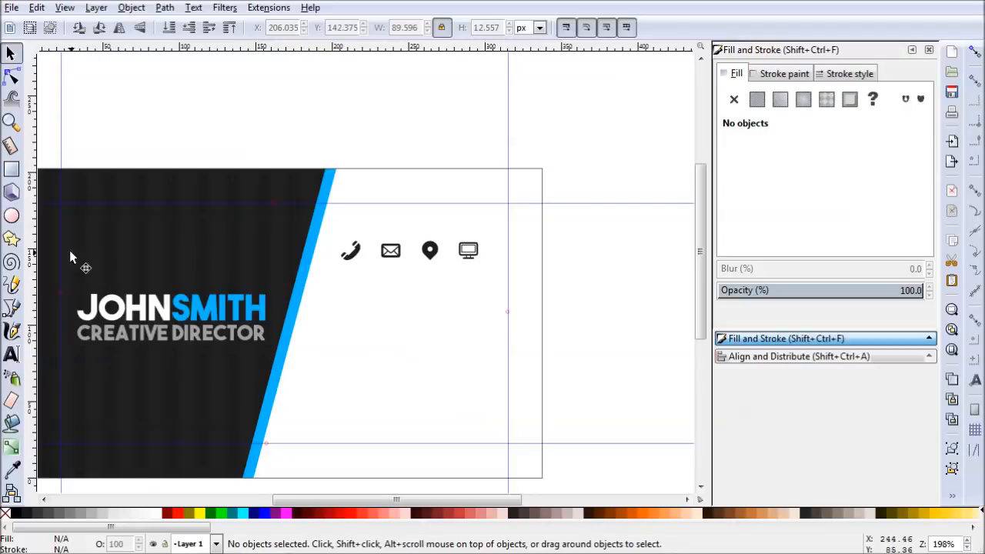
- Draw a blue circle below the phone icon and set its width and height to 24 px with proportions locked
{"action": "left_click", "coordinate": [11, 216]}
{"action": "left_click_drag", "start_coordinate": [337, 284], "coordinate": [376, 326]}
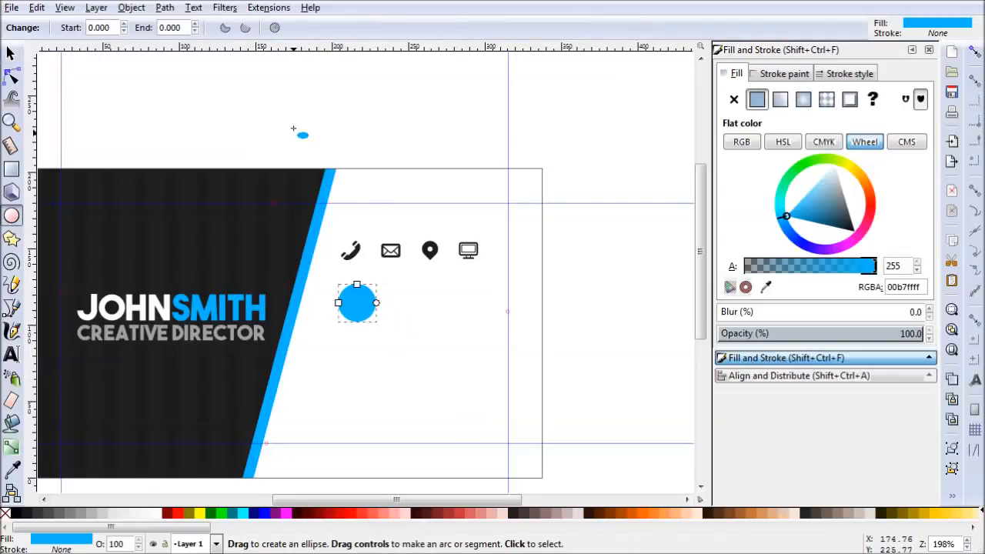
{"action": "left_click", "coordinate": [11, 54]}
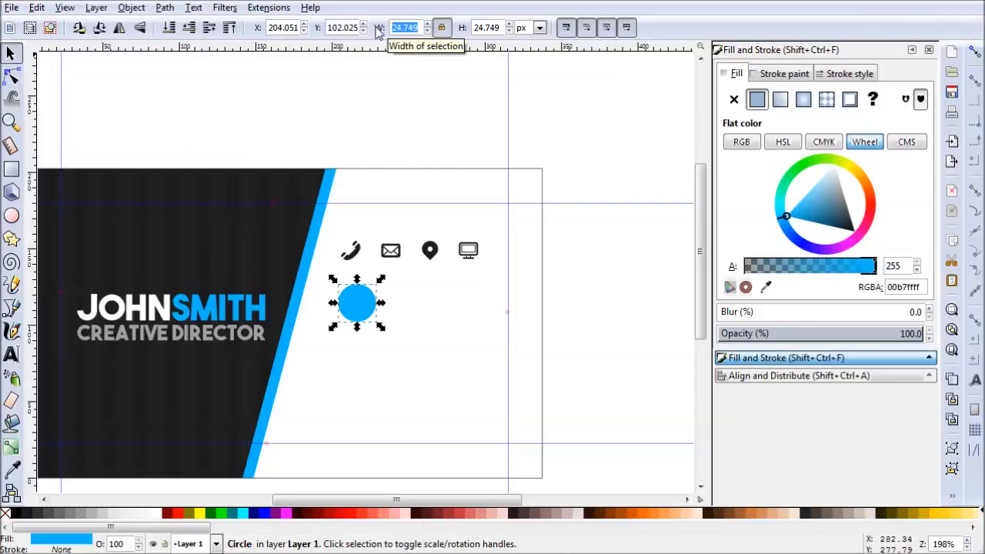
{"action": "type", "text": "20"}
{"action": "key", "text": "Return"}
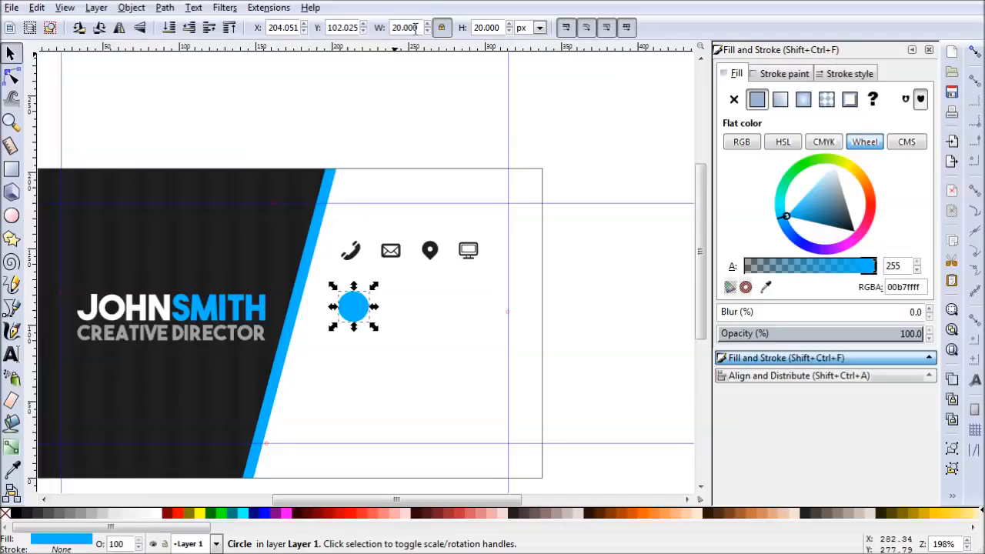
{"action": "left_click_drag", "start_coordinate": [417, 28], "coordinate": [341, 28]}
{"action": "type", "text": "24"}
{"action": "key", "text": "Return"}
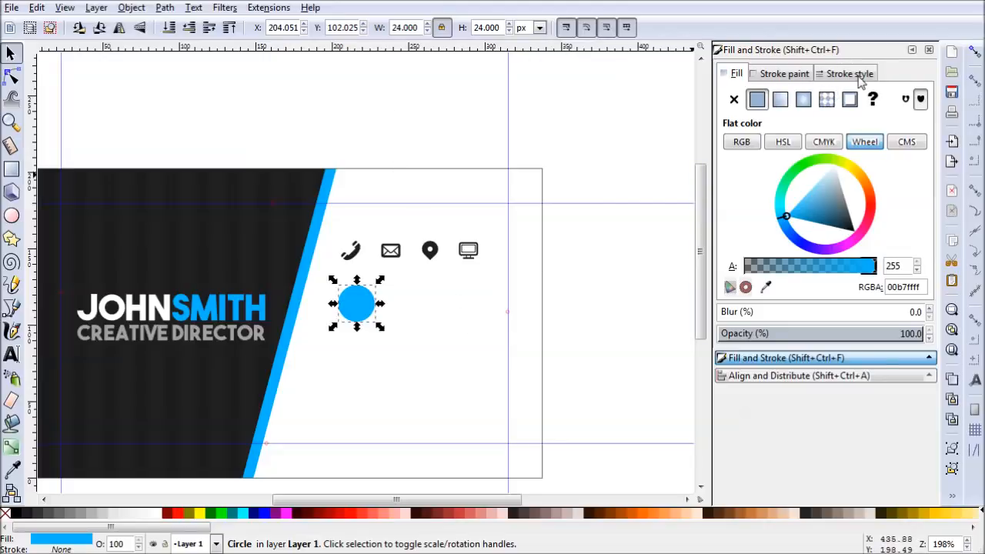
- Add a flat white ffffffff stroke to the blue circle and show its stroke style settings
{"action": "left_click", "coordinate": [784, 73]}
{"action": "left_click", "coordinate": [758, 99]}
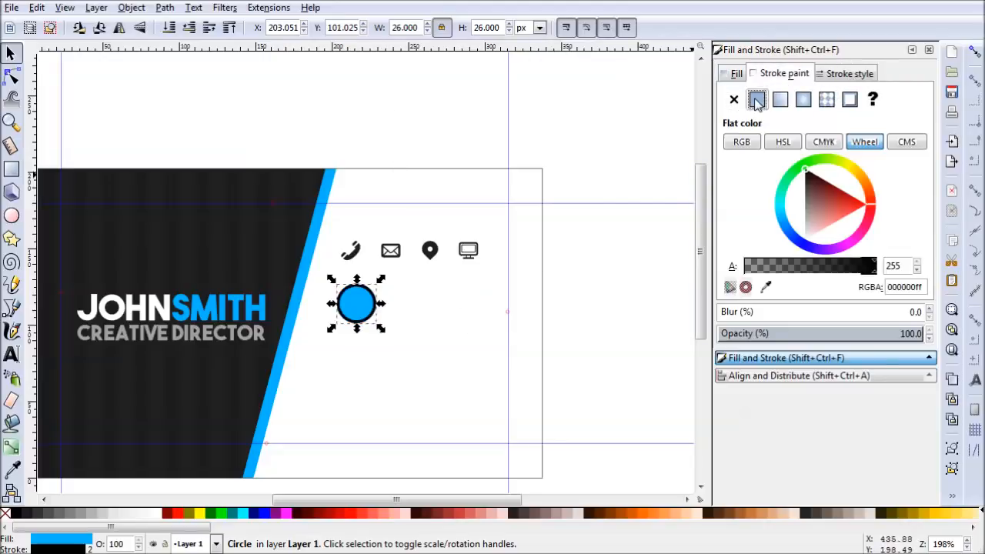
{"action": "left_click_drag", "start_coordinate": [831, 238], "coordinate": [802, 245]}
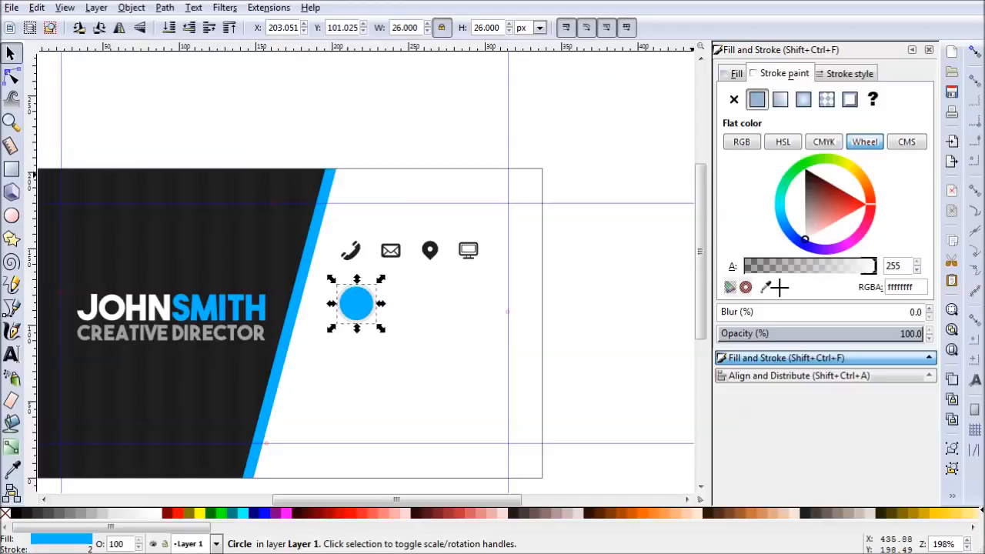
{"action": "left_click", "coordinate": [847, 73]}
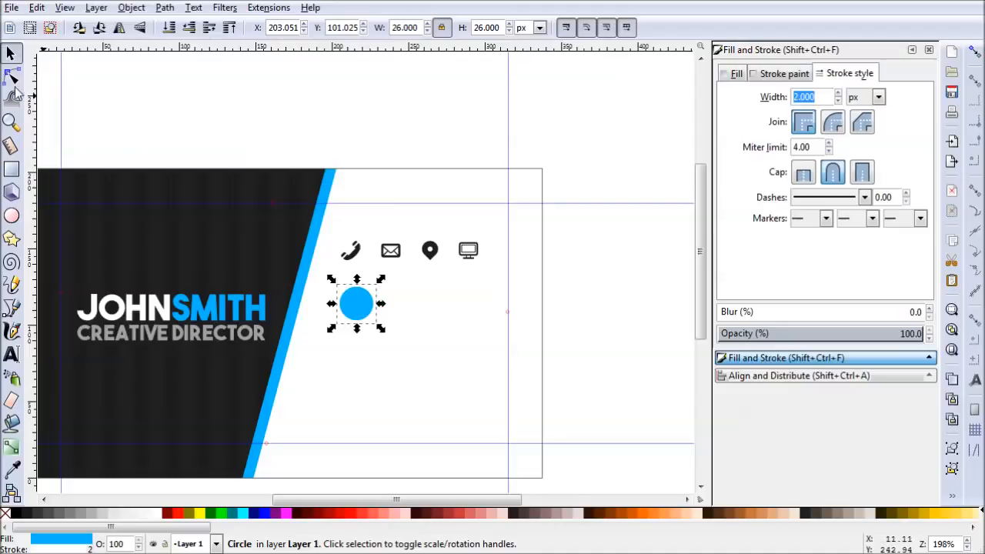
- Move the blue circle up about 7 px and place the phone icon over its middle
{"action": "left_click", "coordinate": [11, 54]}
{"action": "left_click_drag", "start_coordinate": [352, 308], "coordinate": [350, 297]}
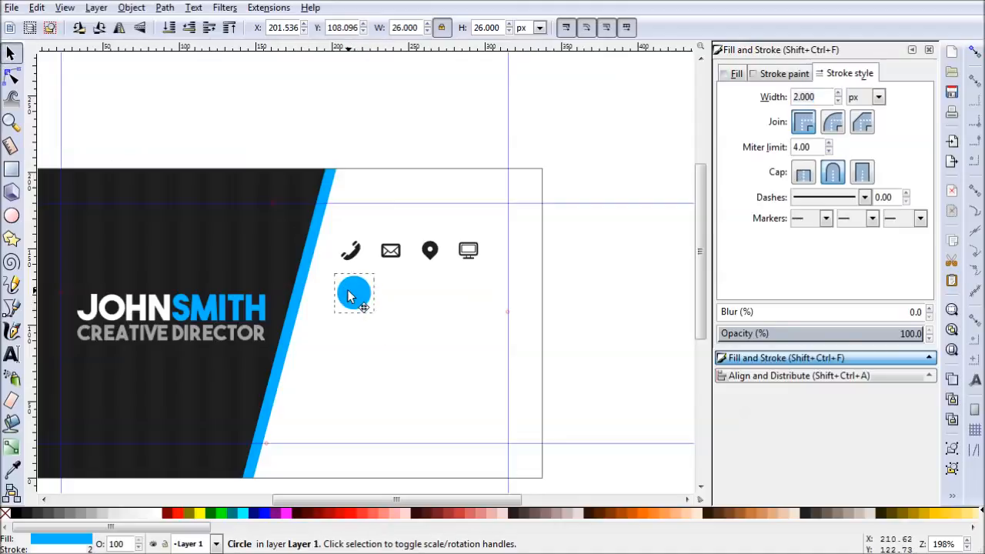
{"action": "left_click", "coordinate": [351, 294]}
{"action": "left_click", "coordinate": [353, 290]}
{"action": "left_click", "coordinate": [358, 255]}
{"action": "left_click_drag", "start_coordinate": [358, 255], "coordinate": [359, 286]}
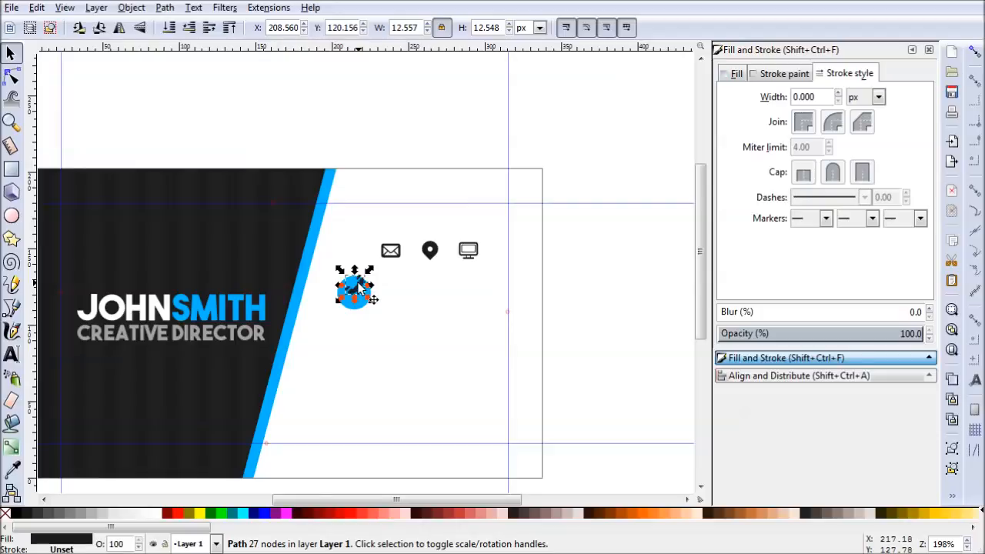
{"action": "scroll", "coordinate": [359, 286], "scroll_direction": "up", "scroll_amount": 3}
{"action": "left_click_drag", "start_coordinate": [359, 231], "coordinate": [360, 252]}
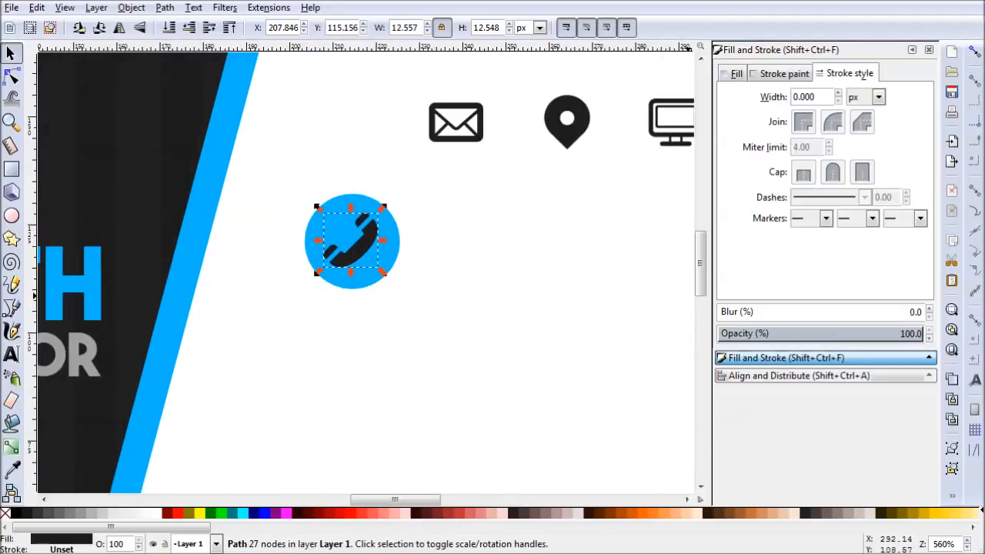
- Change the phone icon's fill to white ffffffff and deselect it
{"action": "left_click", "coordinate": [781, 358]}
{"action": "left_click", "coordinate": [735, 73]}
{"action": "left_click_drag", "start_coordinate": [812, 197], "coordinate": [783, 277]}
{"action": "left_click", "coordinate": [504, 286]}
- Centre the phone icon horizontally and vertically on the blue circle, relative to the last selected object, then deselect
{"action": "left_click", "coordinate": [352, 254]}
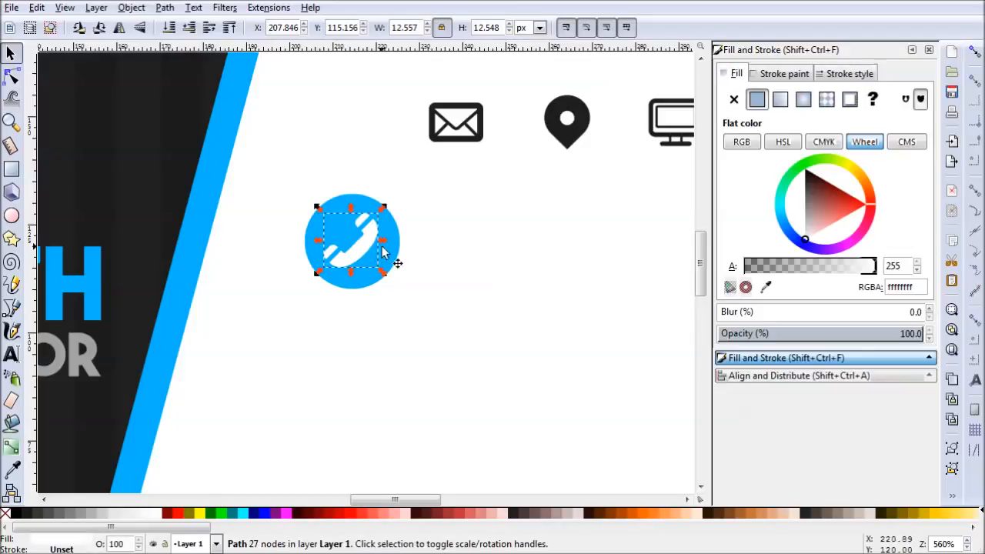
{"action": "left_click", "coordinate": [398, 256], "text": "shift"}
{"action": "left_click", "coordinate": [799, 376]}
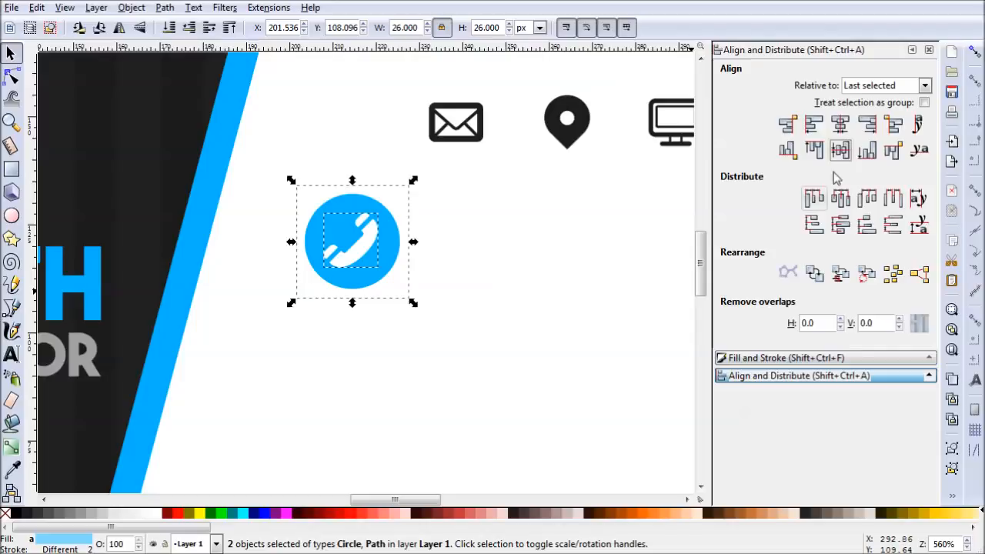
{"action": "left_click", "coordinate": [840, 124]}
{"action": "left_click", "coordinate": [844, 153]}
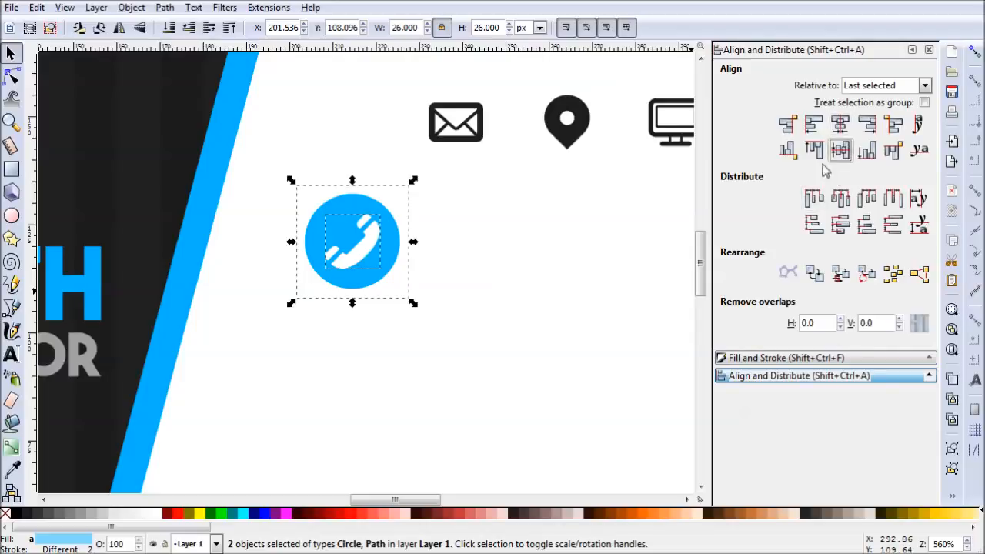
{"action": "left_click", "coordinate": [549, 341]}
{"action": "scroll", "coordinate": [573, 278], "scroll_direction": "down", "scroll_amount": 2}
{"action": "left_click_drag", "start_coordinate": [596, 298], "coordinate": [521, 279]}
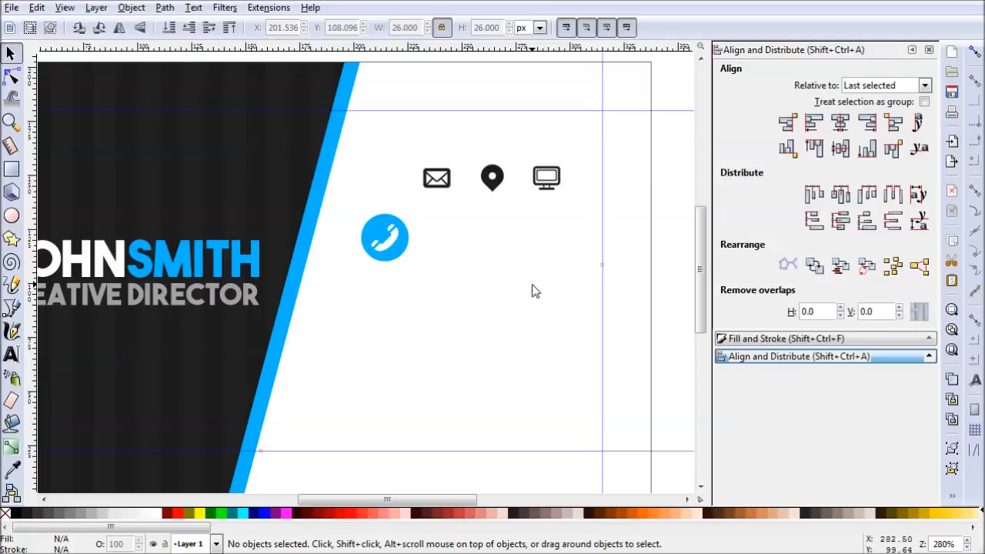
{"action": "left_click_drag", "start_coordinate": [535, 291], "coordinate": [459, 298]}
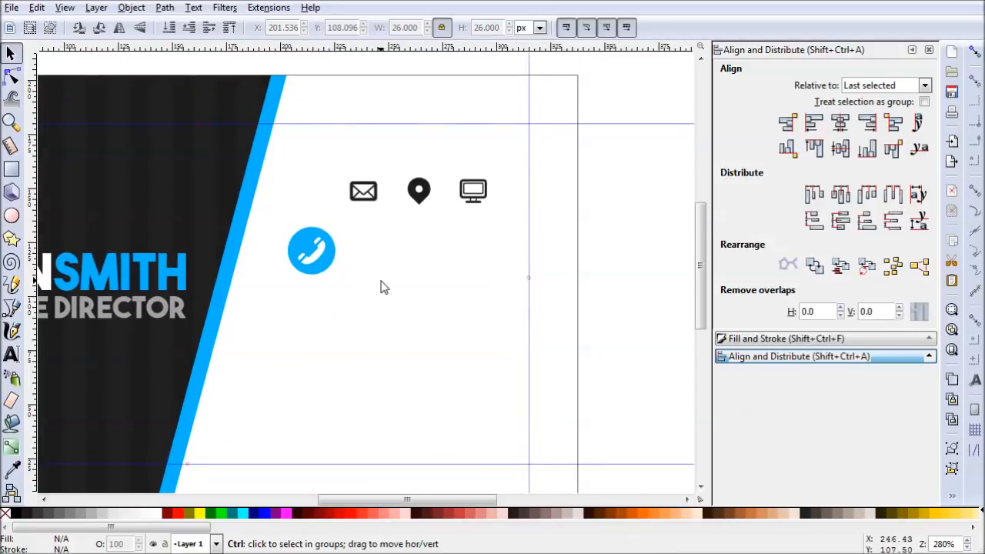
- Draw a rectangle about 81 by 23 px extending right from the phone circle, with a flat black fill and sharp corners
{"action": "scroll", "coordinate": [381, 282], "scroll_direction": "up", "scroll_amount": 1}
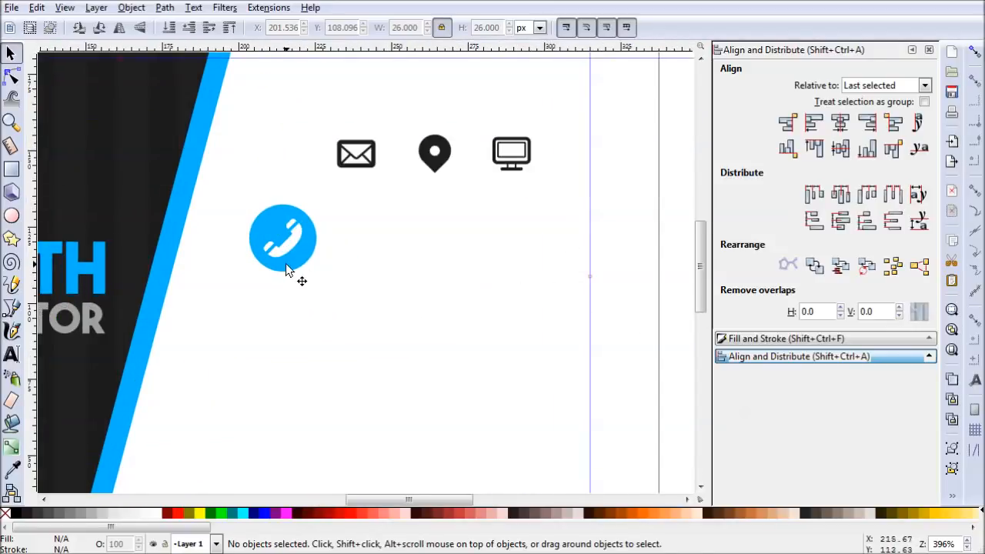
{"action": "left_click", "coordinate": [12, 170]}
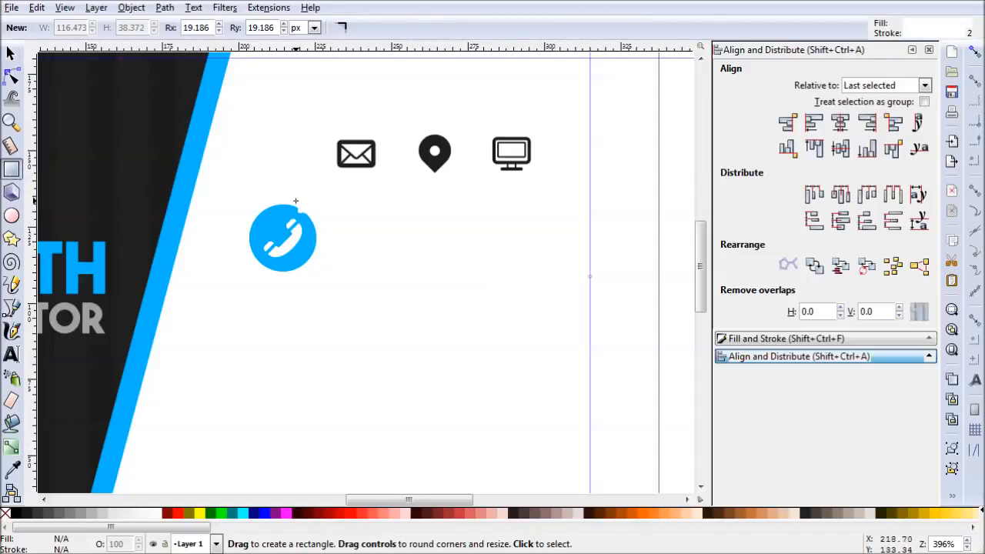
{"action": "mouse_move", "coordinate": [281, 205]}
{"action": "left_mouse_down"}
{"action": "mouse_move", "coordinate": [431, 273]}
{"action": "mouse_move", "coordinate": [530, 276]}
{"action": "left_mouse_up"}
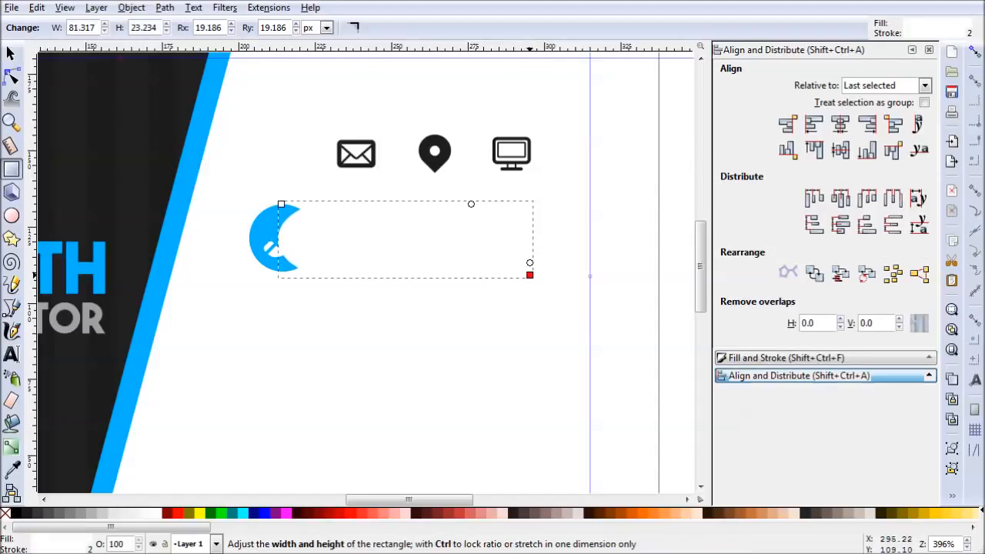
{"action": "left_click", "coordinate": [765, 358]}
{"action": "left_click_drag", "start_coordinate": [822, 219], "coordinate": [770, 158]}
{"action": "left_click_drag", "start_coordinate": [529, 263], "coordinate": [510, 210]}
{"action": "left_click", "coordinate": [353, 27]}
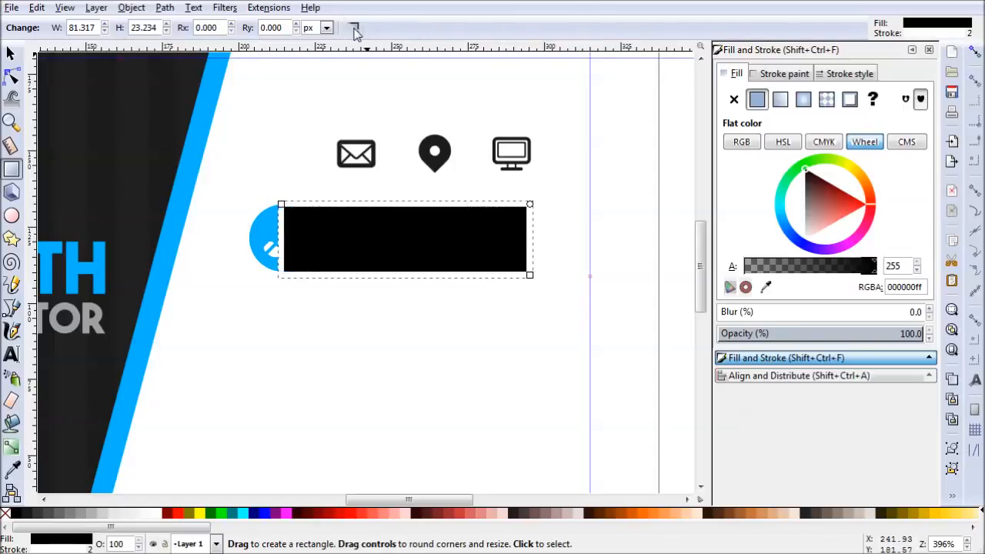
- Remove the rectangle's stroke and fill it with the blue sampled from the phone circle
{"action": "left_click", "coordinate": [764, 79]}
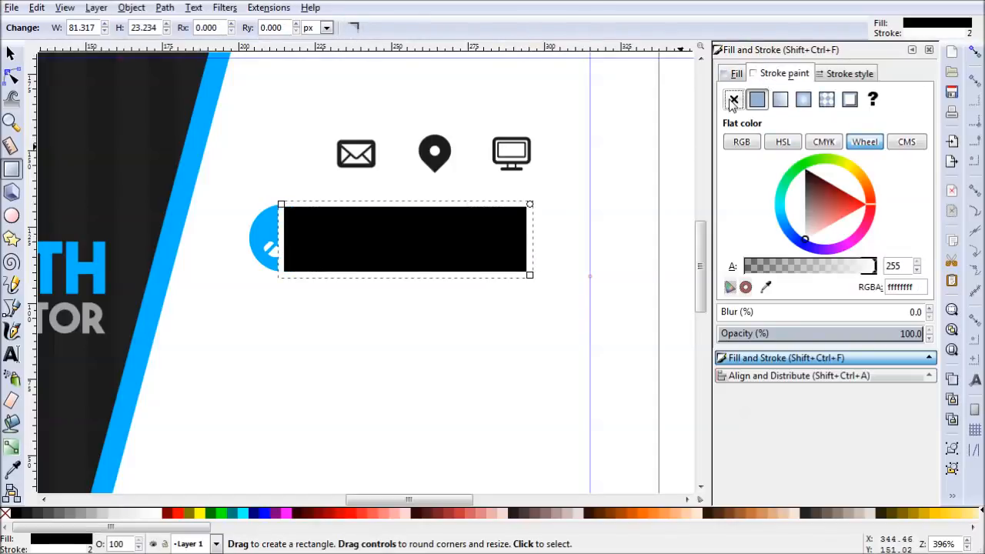
{"action": "left_click", "coordinate": [733, 101]}
{"action": "left_click", "coordinate": [15, 471]}
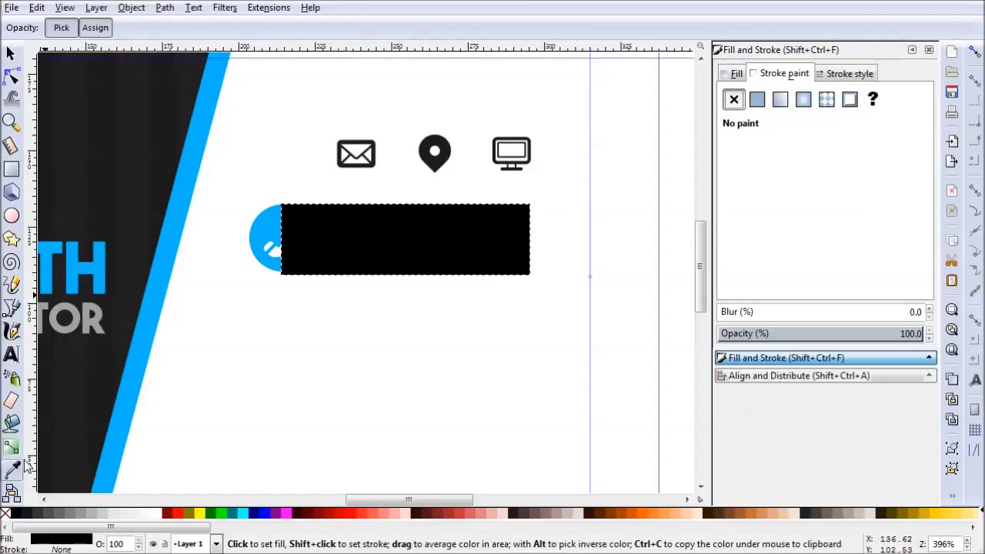
{"action": "left_click", "coordinate": [265, 230]}
{"action": "key", "text": "s"}
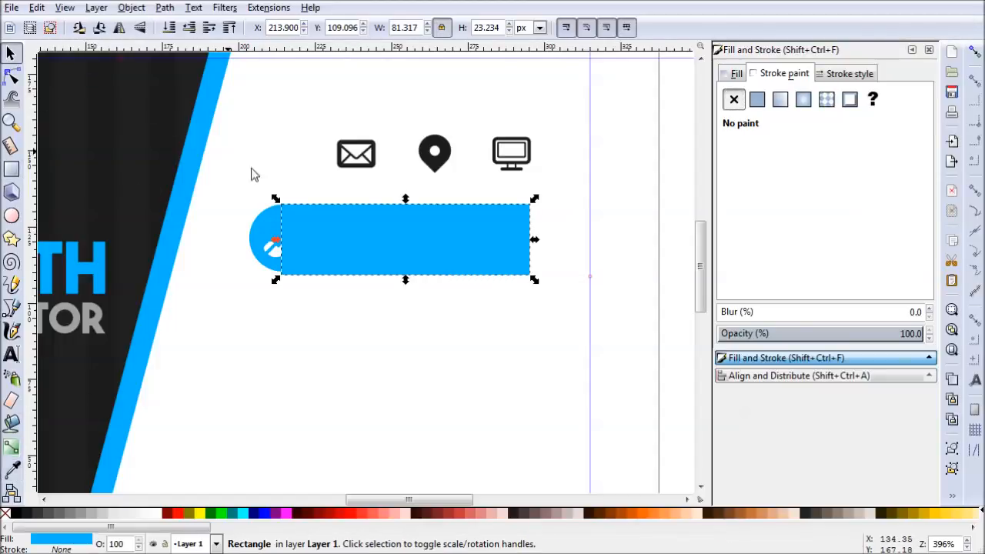
- Shift the rectangle slightly right, unlock its proportions and set its height to 22 px
{"action": "left_click_drag", "start_coordinate": [435, 223], "coordinate": [455, 222]}
{"action": "left_click", "coordinate": [441, 28]}
{"action": "double_click", "coordinate": [491, 28]}
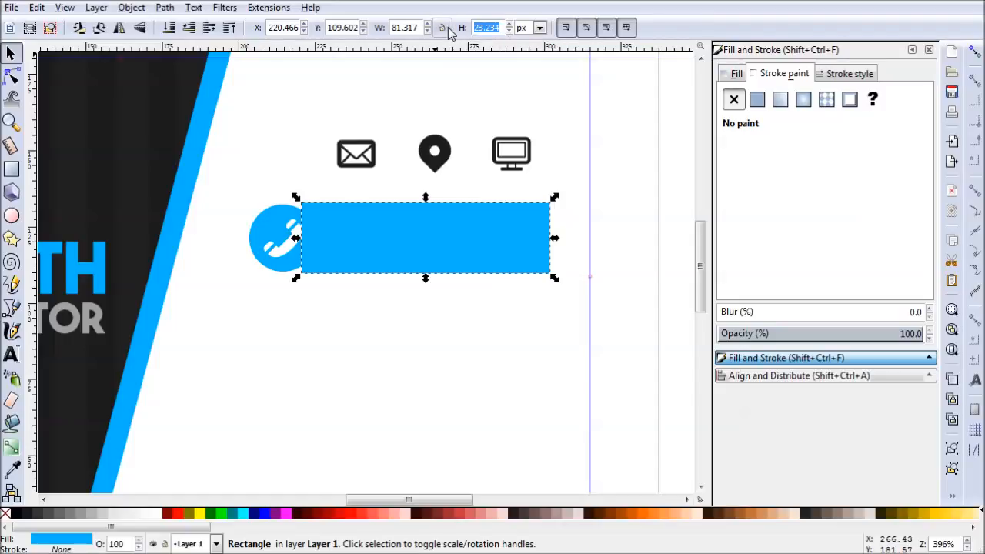
{"action": "type", "text": "22"}
{"action": "key", "text": "Return"}
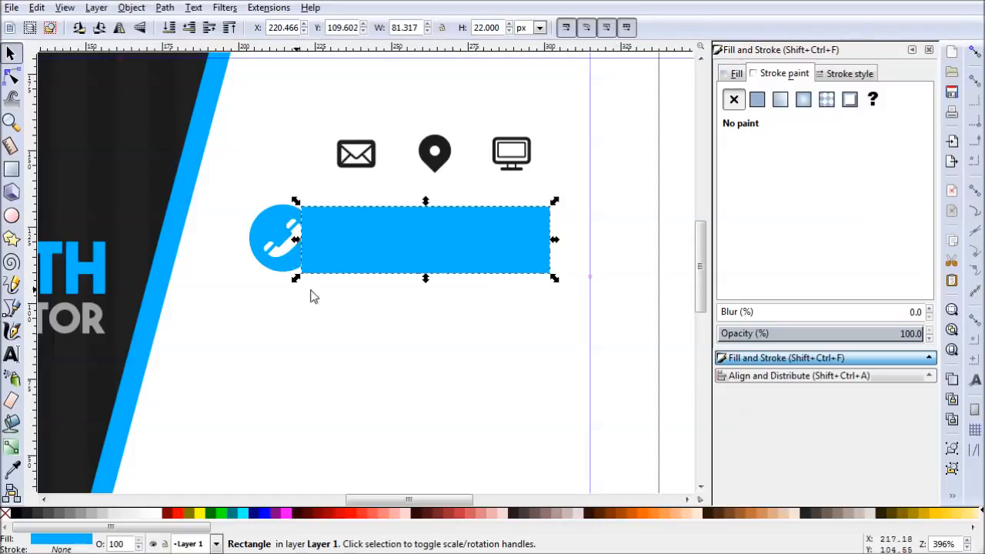
- Place the blue rectangle just right of the phone circle and centre the two on the horizontal axis, relative to the last selected object
{"action": "left_click_drag", "start_coordinate": [451, 238], "coordinate": [498, 233]}
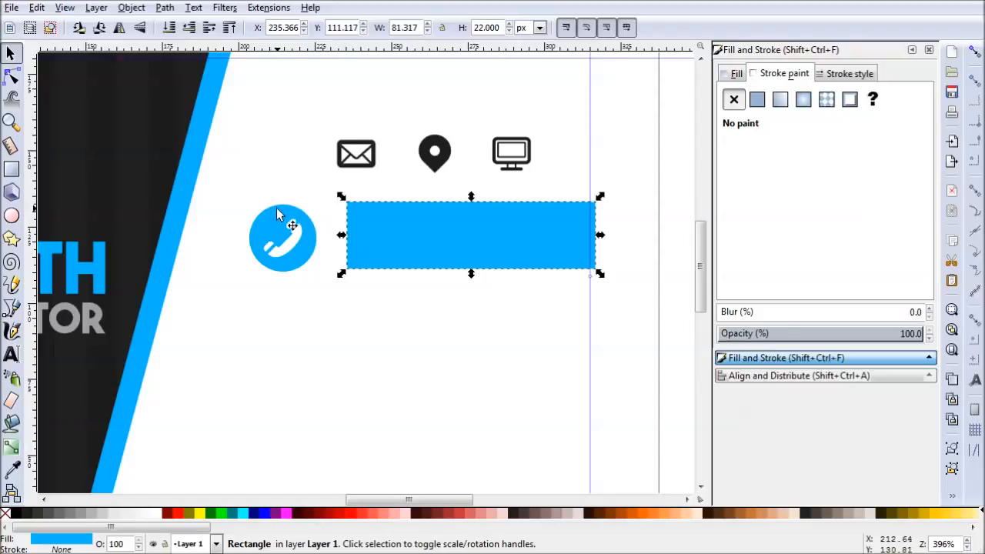
{"action": "mouse_move", "coordinate": [365, 233]}
{"action": "left_mouse_down"}
{"action": "mouse_move", "coordinate": [334, 239]}
{"action": "mouse_move", "coordinate": [375, 238]}
{"action": "left_mouse_up"}
{"action": "left_click", "coordinate": [282, 230], "text": "shift"}
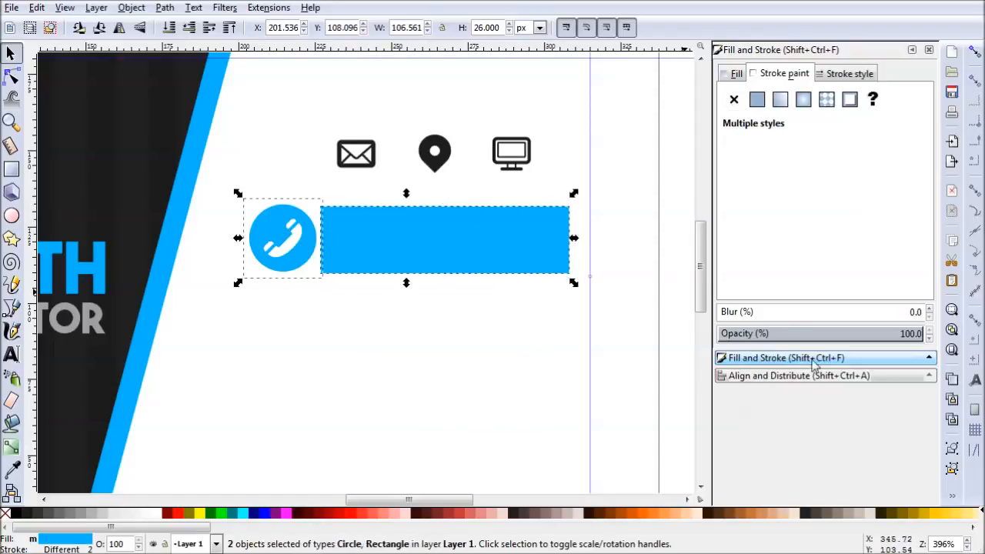
{"action": "left_click", "coordinate": [778, 377]}
{"action": "left_click", "coordinate": [841, 149]}
{"action": "left_click", "coordinate": [307, 410]}
- Slide the blue rectangle horizontally left until its end tucks behind the phone circle, then deselect it
{"action": "left_click", "coordinate": [426, 240]}
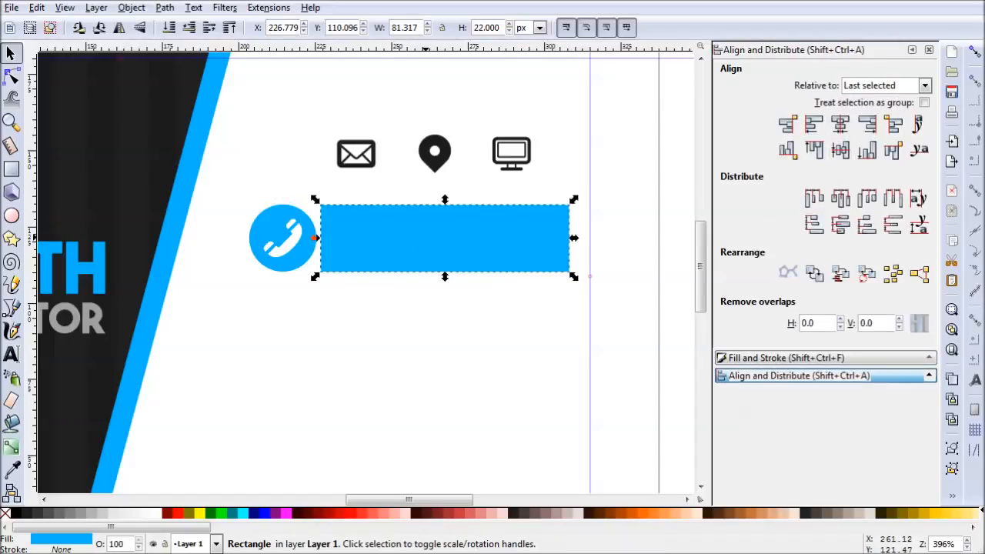
{"action": "left_click_drag", "start_coordinate": [506, 254], "coordinate": [468, 243]}
{"action": "left_click", "coordinate": [450, 356]}
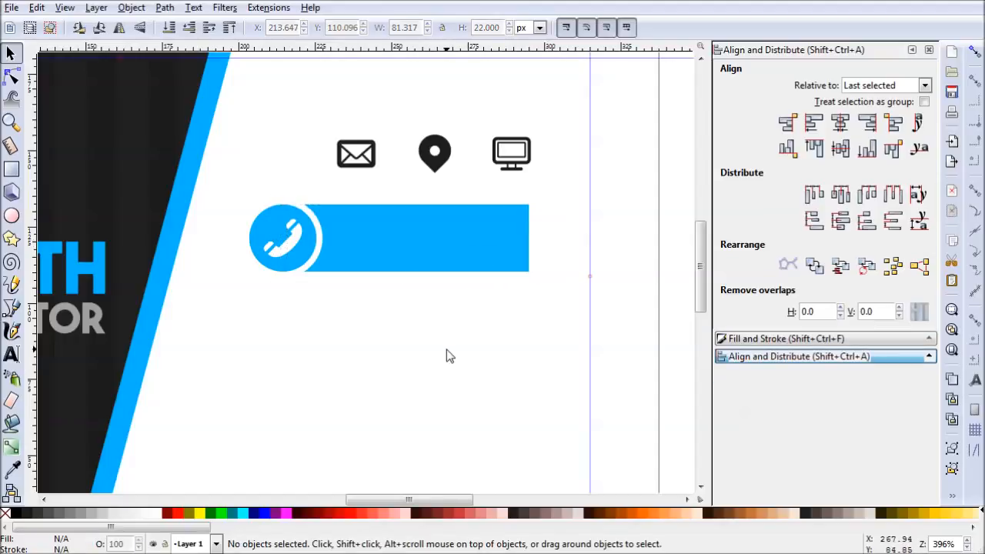
- Round the blue rectangle's corners fully with an 11 px radius so its free end becomes a semicircle
{"action": "scroll", "coordinate": [524, 344], "scroll_direction": "down", "scroll_amount": 2}
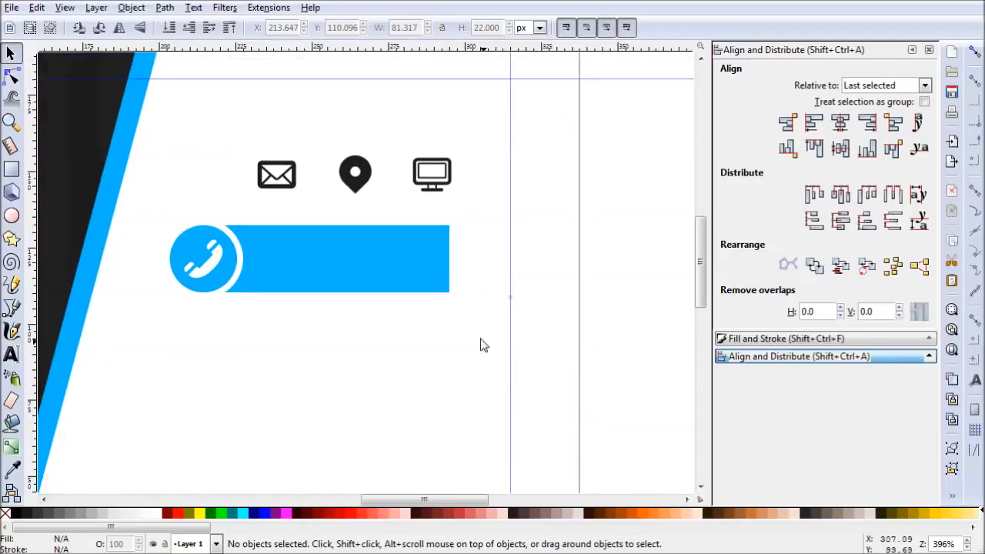
{"action": "left_click", "coordinate": [435, 290]}
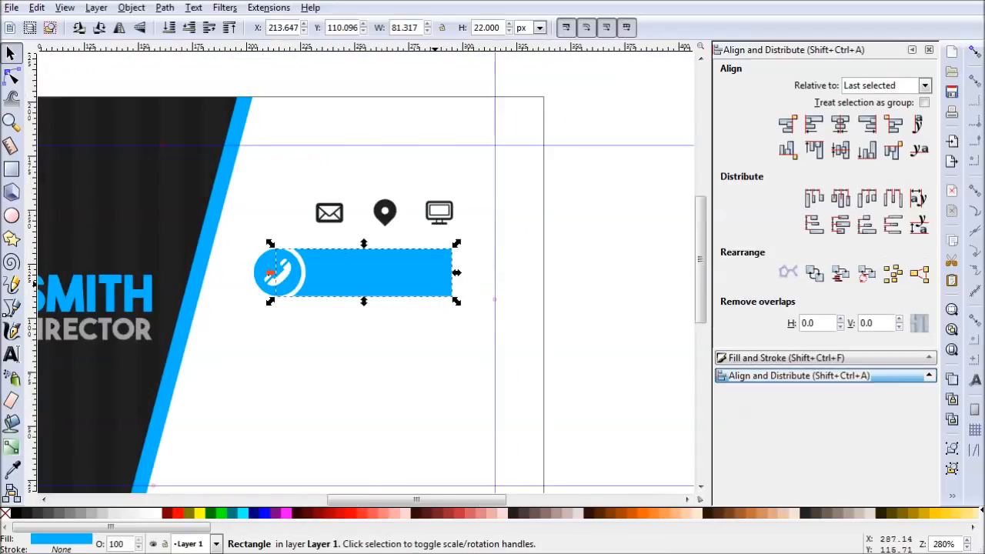
{"action": "left_click", "coordinate": [11, 170]}
{"action": "left_click_drag", "start_coordinate": [453, 250], "coordinate": [453, 277]}
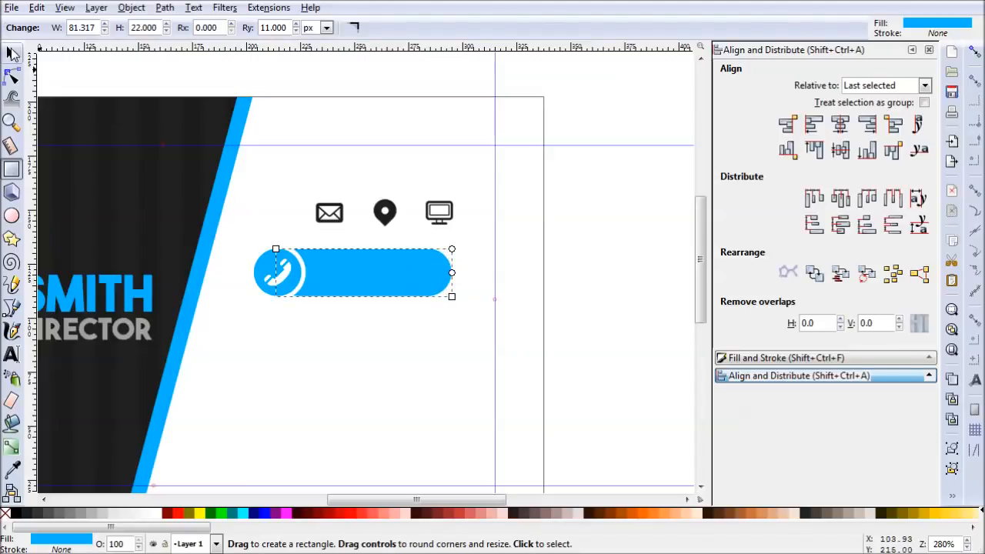
{"action": "key", "text": "s"}
{"action": "left_click", "coordinate": [508, 436]}
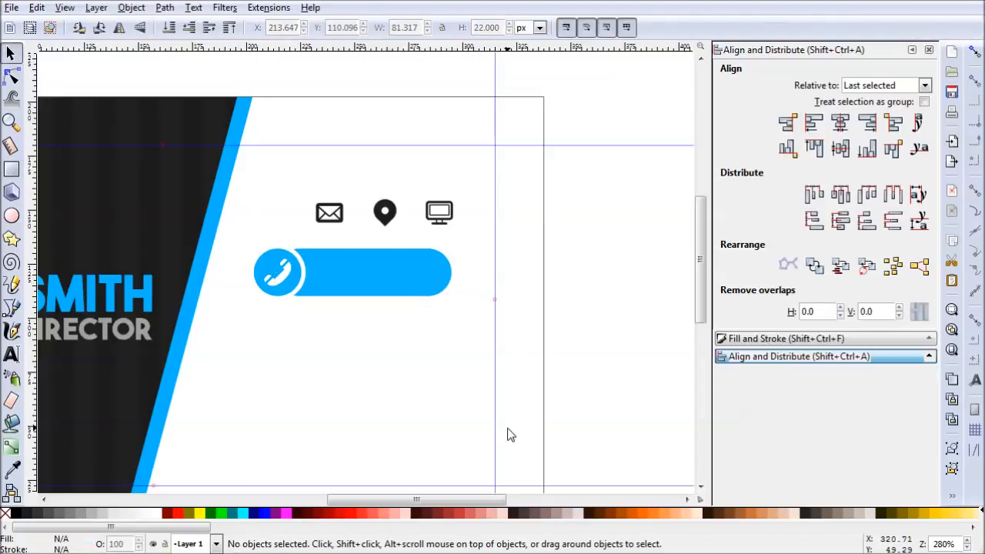
- Stretch the rounded blue bar at both ends to about 104 px wide, ending just before the right margin guide
{"action": "left_click", "coordinate": [357, 289]}
{"action": "left_click", "coordinate": [11, 77]}
{"action": "scroll", "coordinate": [288, 283], "scroll_direction": "up", "scroll_amount": 1, "text": "ctrl"}
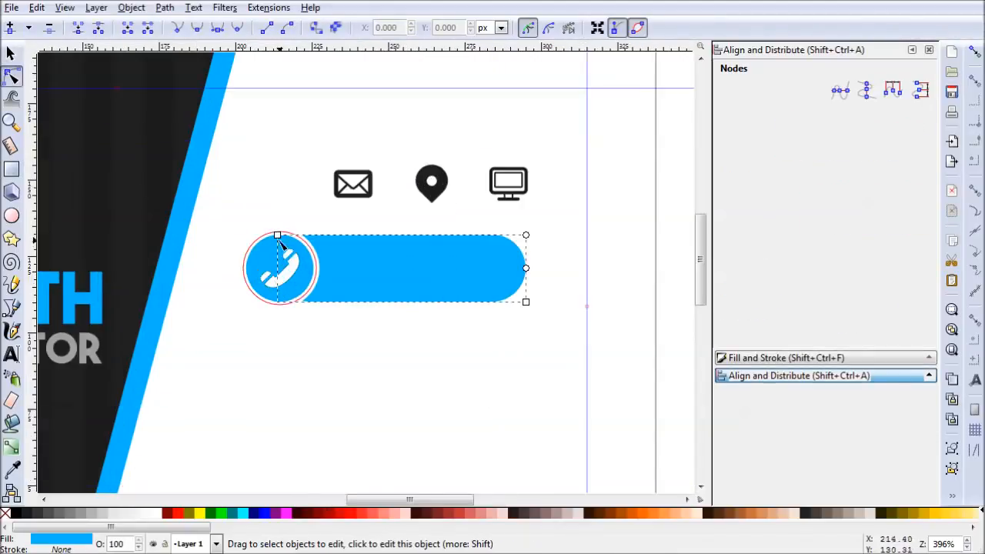
{"action": "left_click", "coordinate": [400, 375]}
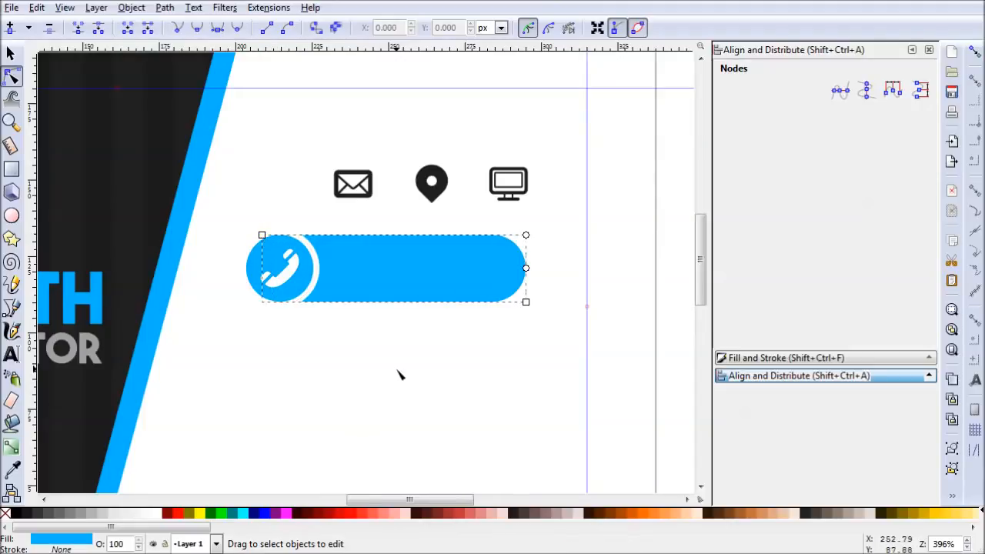
{"action": "left_click", "coordinate": [481, 272]}
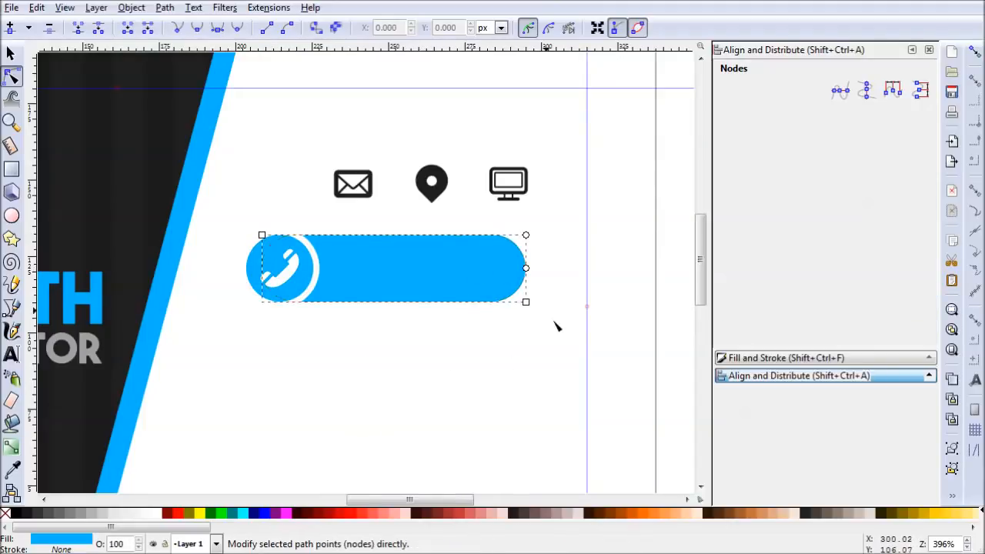
{"action": "left_click_drag", "start_coordinate": [529, 307], "coordinate": [578, 307]}
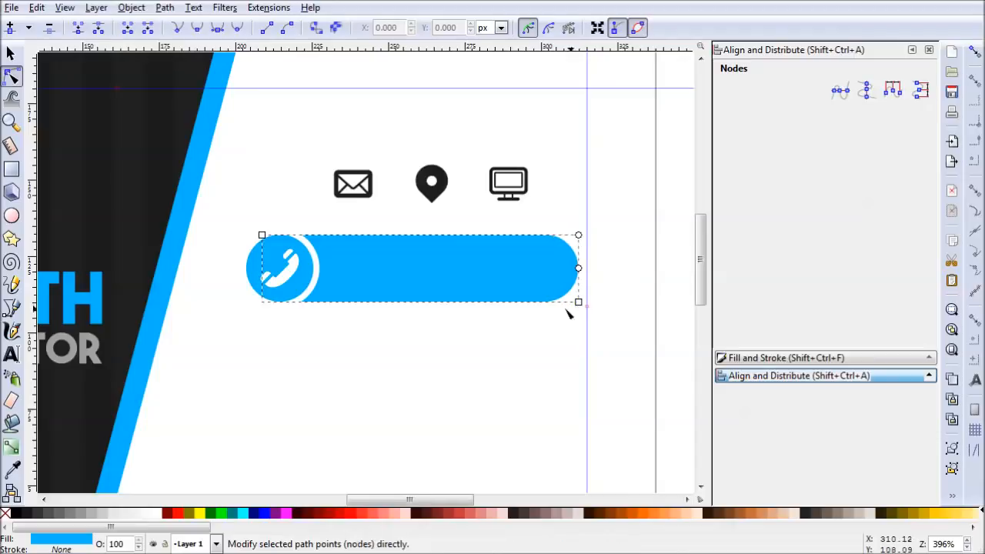
{"action": "left_click", "coordinate": [11, 52]}
{"action": "left_click", "coordinate": [544, 358]}
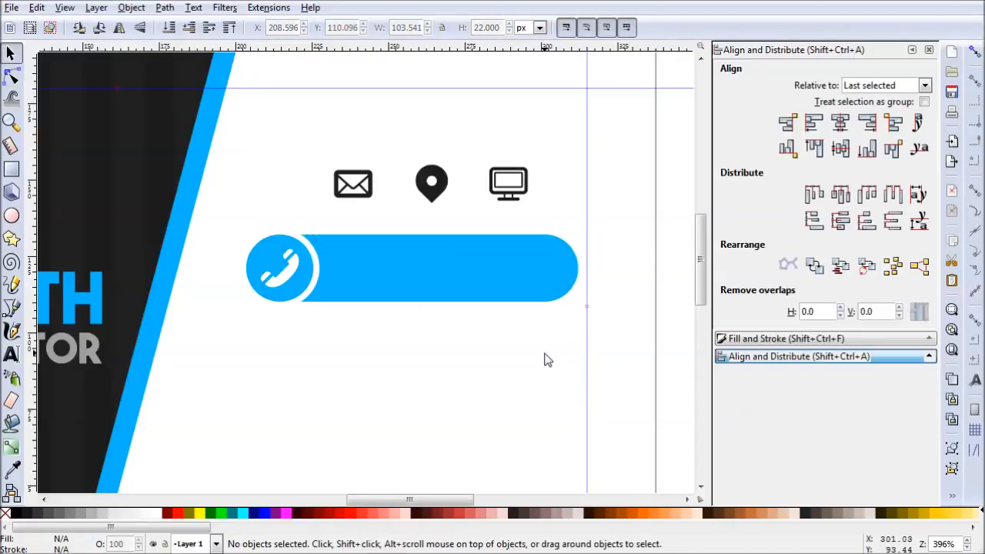
- Copy the blue bar together with its circle and phone icon, and paste three copies below it
{"action": "scroll", "coordinate": [561, 365], "scroll_direction": "down", "scroll_amount": 1, "text": "ctrl"}
{"action": "left_click_drag", "start_coordinate": [561, 403], "coordinate": [546, 320]}
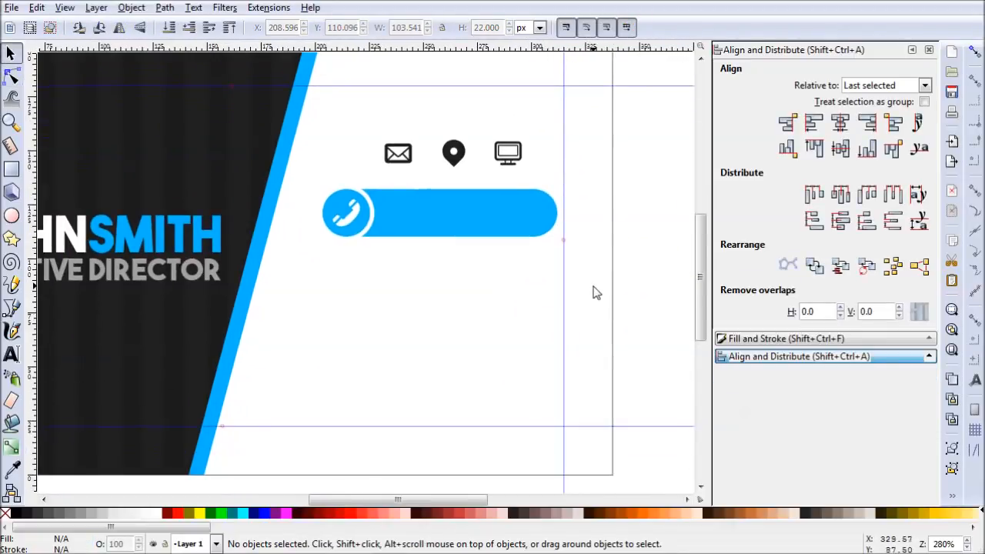
{"action": "left_click_drag", "start_coordinate": [593, 282], "coordinate": [312, 180]}
{"action": "key", "text": "ctrl+c"}
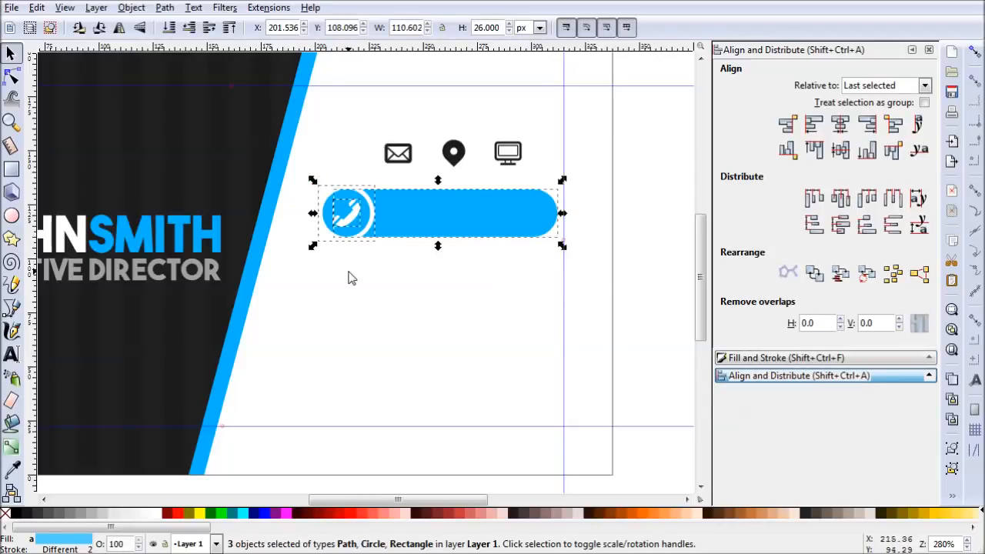
{"action": "key", "text": "ctrl+v"}
{"action": "key", "text": "ctrl+v"}
{"action": "key", "text": "ctrl+v"}
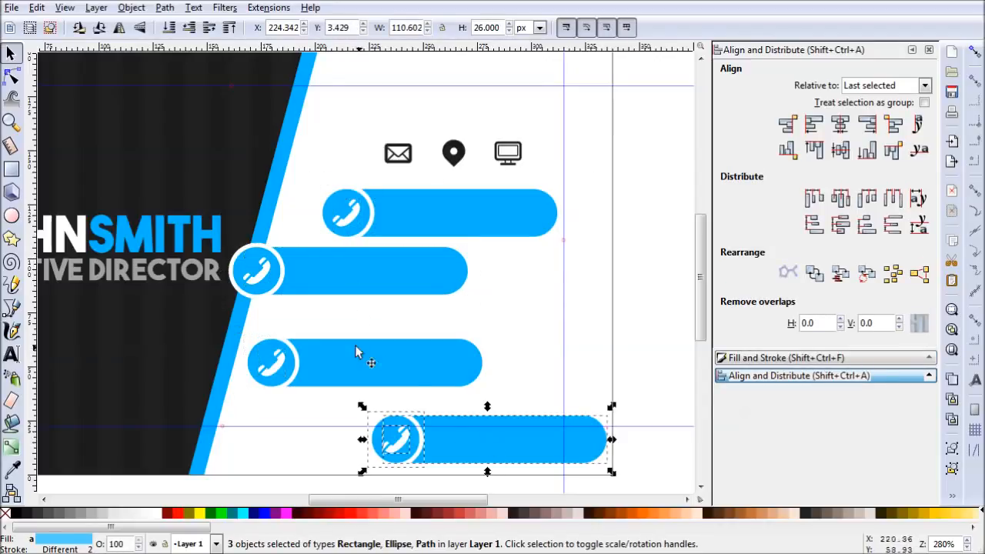
- Arrange the three pasted bars in a rough column beneath the original bar
{"action": "left_click_drag", "start_coordinate": [506, 310], "coordinate": [210, 240]}
{"action": "left_click_drag", "start_coordinate": [354, 281], "coordinate": [444, 279]}
{"action": "left_click_drag", "start_coordinate": [539, 411], "coordinate": [233, 314]}
{"action": "left_click_drag", "start_coordinate": [382, 371], "coordinate": [468, 354]}
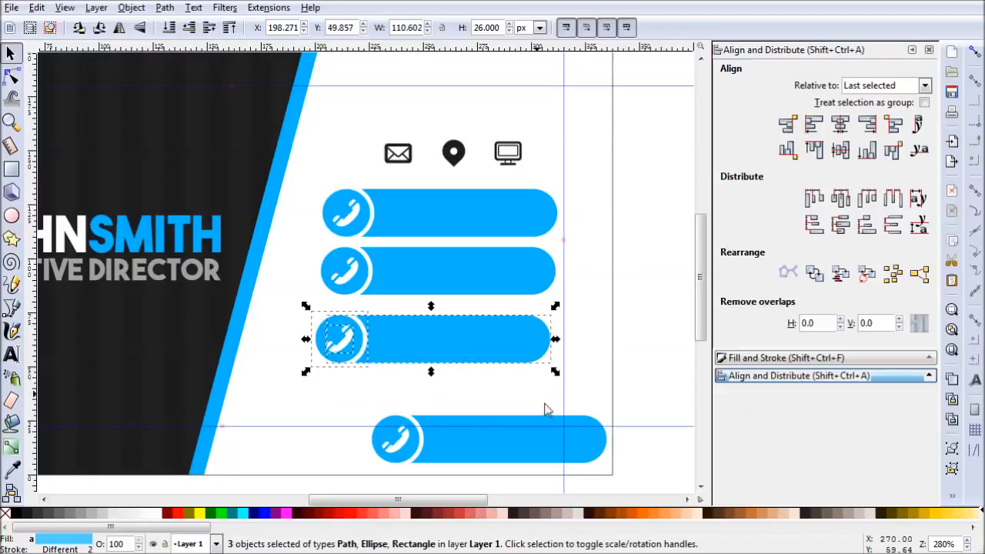
{"action": "left_click_drag", "start_coordinate": [661, 389], "coordinate": [351, 478]}
{"action": "left_click_drag", "start_coordinate": [478, 444], "coordinate": [424, 398]}
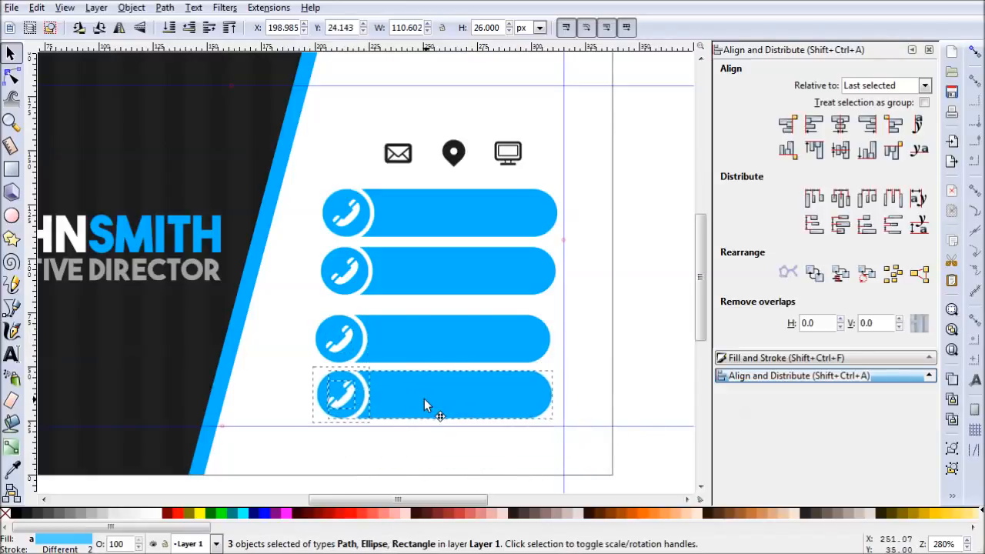
- Delete the phone icons from the second, third and fourth bars
{"action": "left_click", "coordinate": [353, 276]}
{"action": "left_click_drag", "start_coordinate": [353, 275], "coordinate": [351, 341]}
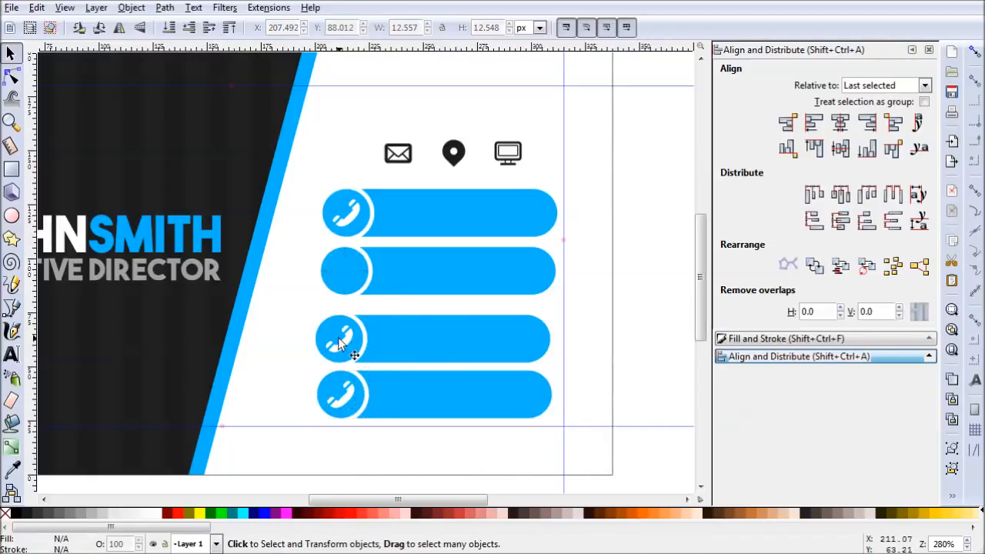
{"action": "key", "text": "Delete"}
{"action": "left_click", "coordinate": [345, 396]}
{"action": "key", "text": "Delete"}
- Place the envelope, location pin and monitor icons on the second, third and fourth circles respectively
{"action": "left_click_drag", "start_coordinate": [402, 160], "coordinate": [343, 278]}
{"action": "left_click_drag", "start_coordinate": [455, 155], "coordinate": [343, 342]}
{"action": "left_click_drag", "start_coordinate": [505, 161], "coordinate": [349, 397]}
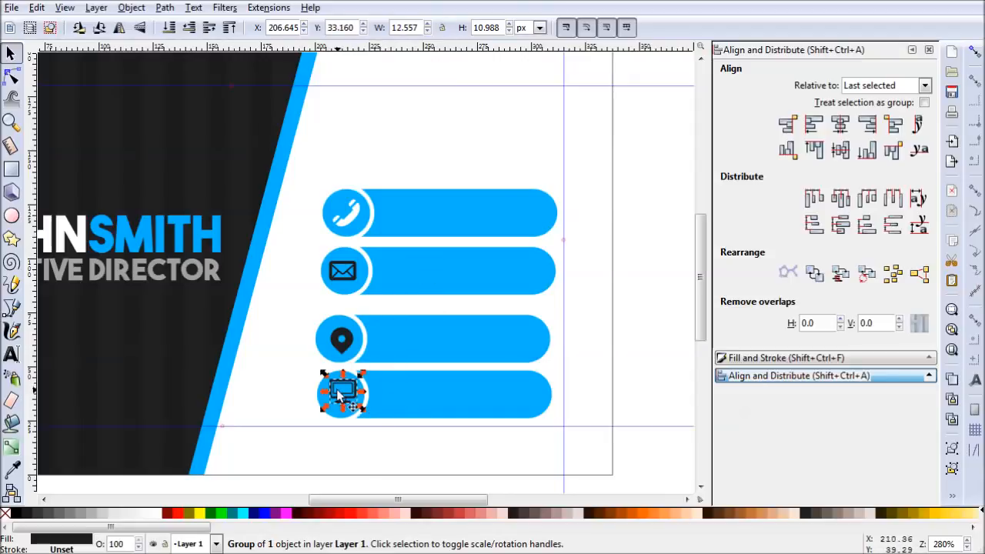
- Swap the last two icons, putting the monitor on the third circle and the location pin on the fourth
{"action": "left_click_drag", "start_coordinate": [342, 392], "coordinate": [278, 328]}
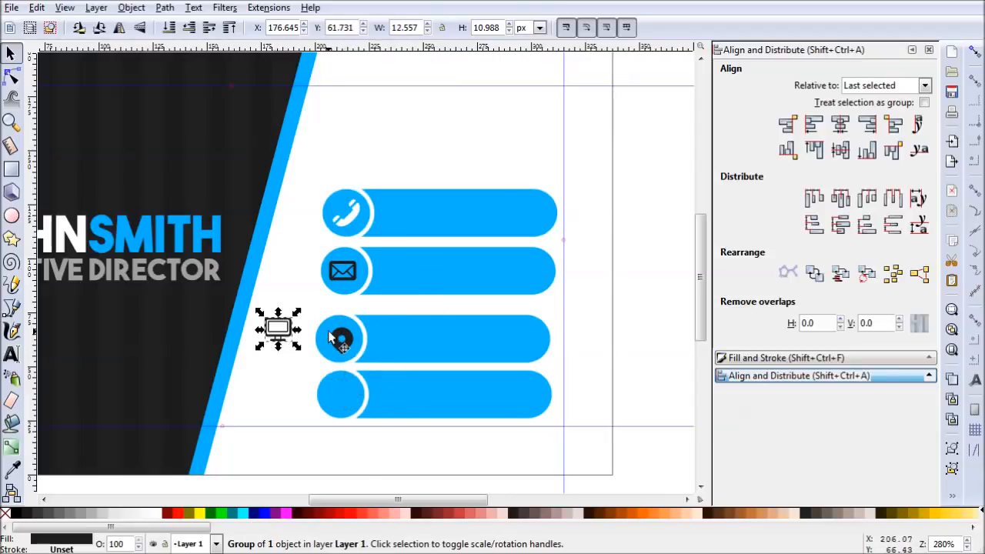
{"action": "left_click_drag", "start_coordinate": [346, 353], "coordinate": [348, 409]}
{"action": "left_click_drag", "start_coordinate": [278, 331], "coordinate": [339, 339]}
- Change the fill of the envelope, monitor and location pin icons to white ffffffff and deselect them
{"action": "left_click", "coordinate": [344, 274]}
{"action": "left_click", "coordinate": [341, 353], "text": "shift"}
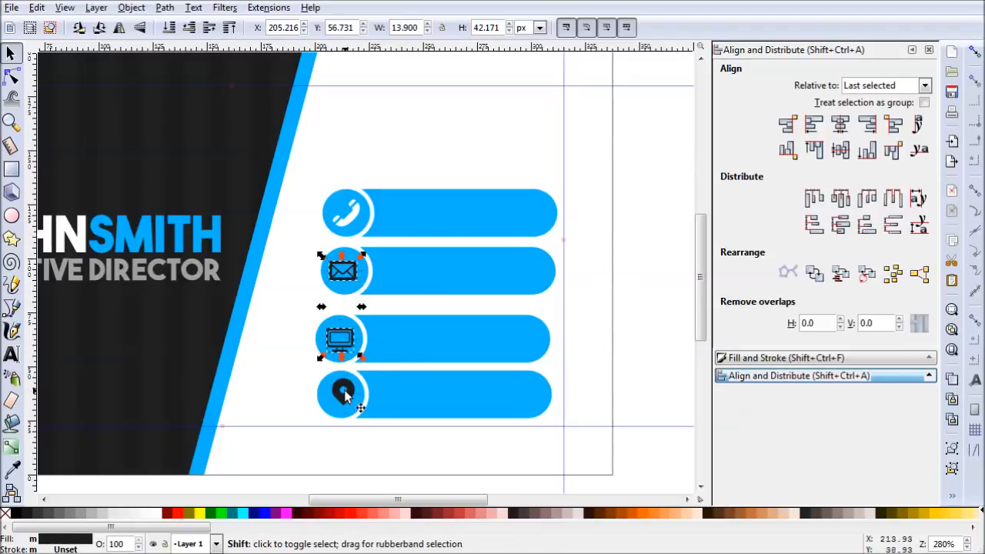
{"action": "left_click", "coordinate": [344, 395], "text": "shift"}
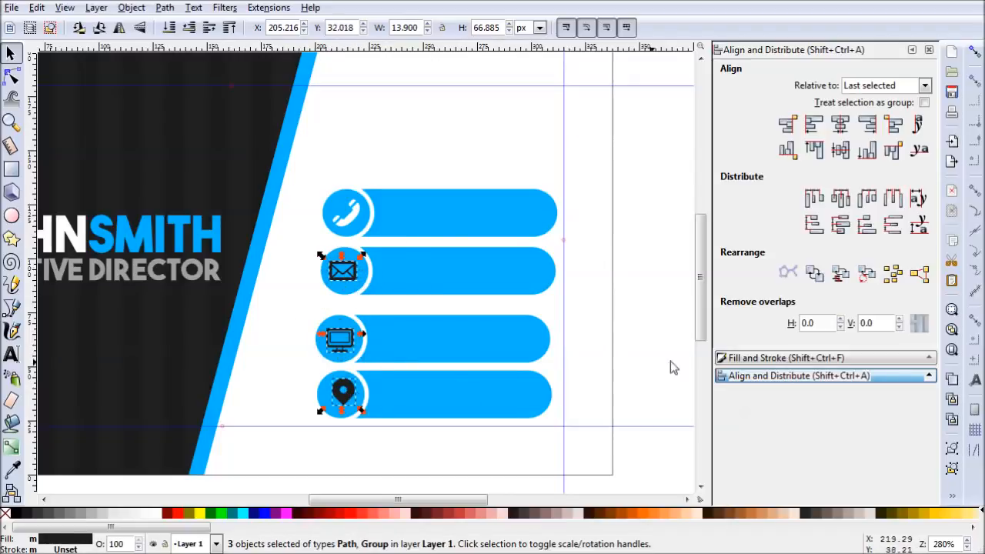
{"action": "left_click", "coordinate": [786, 360]}
{"action": "left_click", "coordinate": [762, 102]}
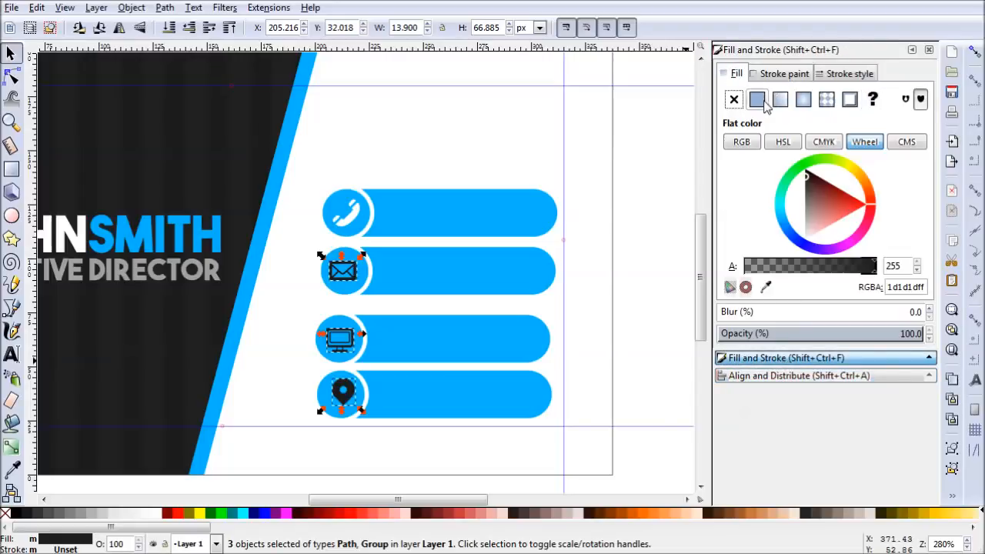
{"action": "left_click", "coordinate": [808, 231]}
{"action": "left_click", "coordinate": [624, 305]}
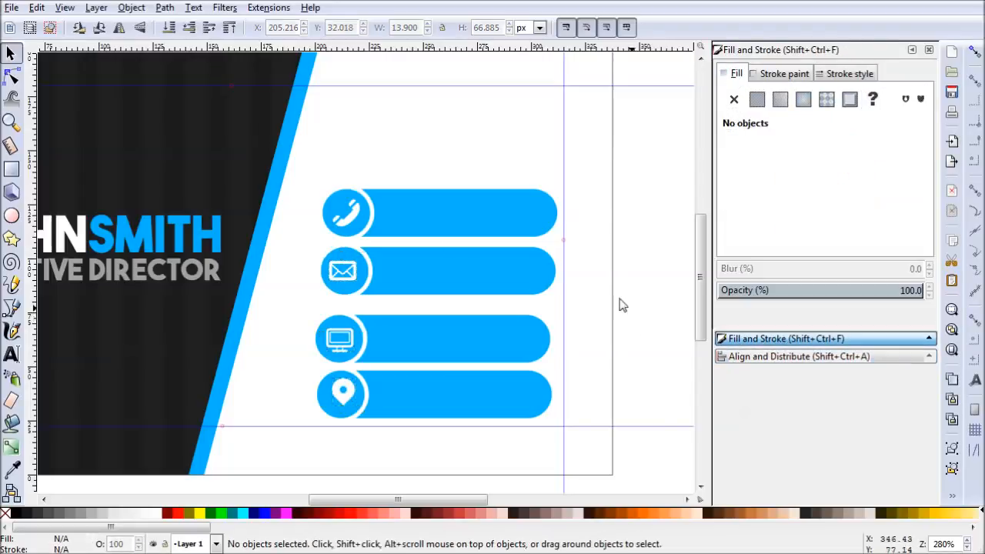
- Center the envelope icon horizontally and vertically on the second bar's circle, relative to the last selected object
{"action": "left_click", "coordinate": [354, 285]}
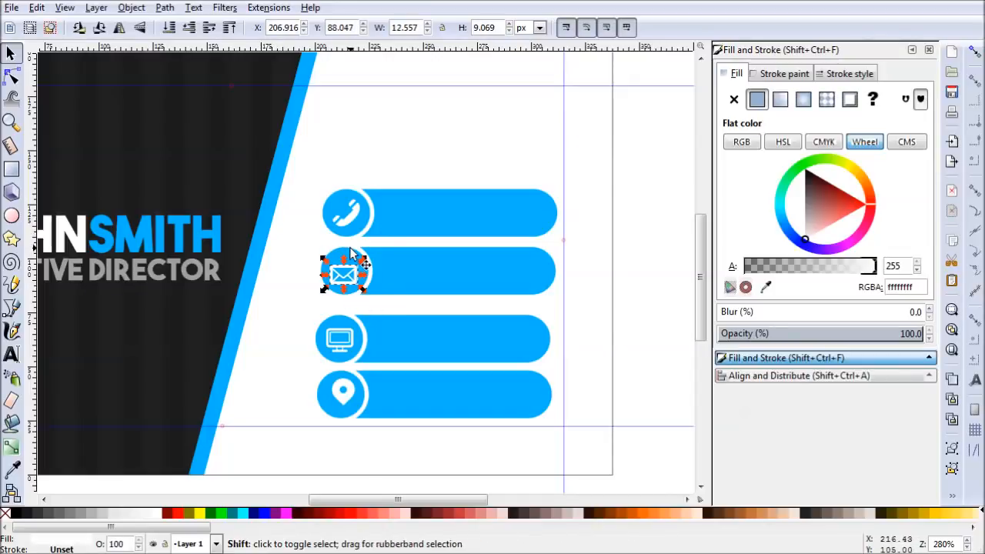
{"action": "left_click", "coordinate": [350, 253], "text": "shift"}
{"action": "left_click", "coordinate": [774, 376]}
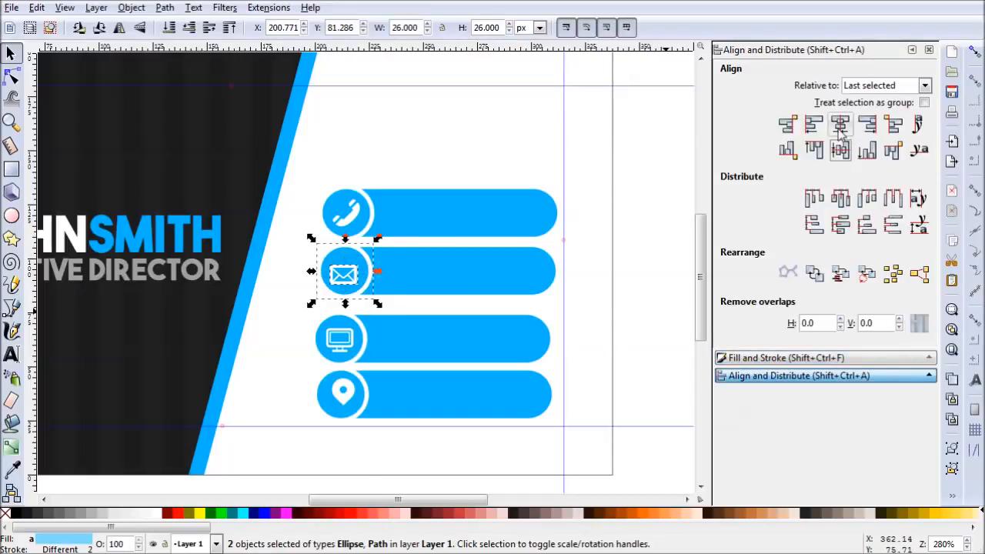
{"action": "left_click", "coordinate": [841, 126]}
{"action": "left_click", "coordinate": [841, 150]}
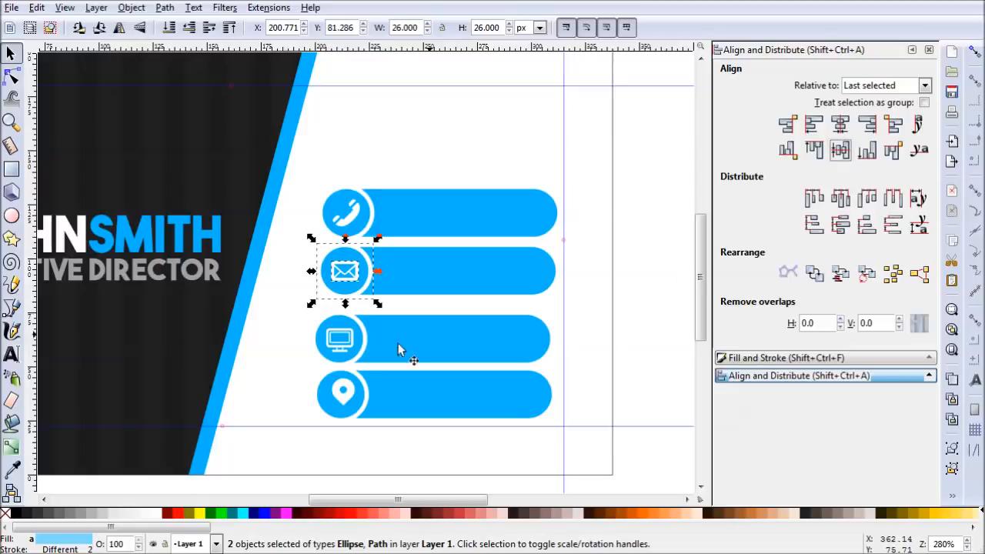
- Center the monitor icon both ways on the third bar's circle, relative to the last selected object
{"action": "left_click", "coordinate": [345, 333]}
{"action": "left_click", "coordinate": [350, 324], "text": "shift"}
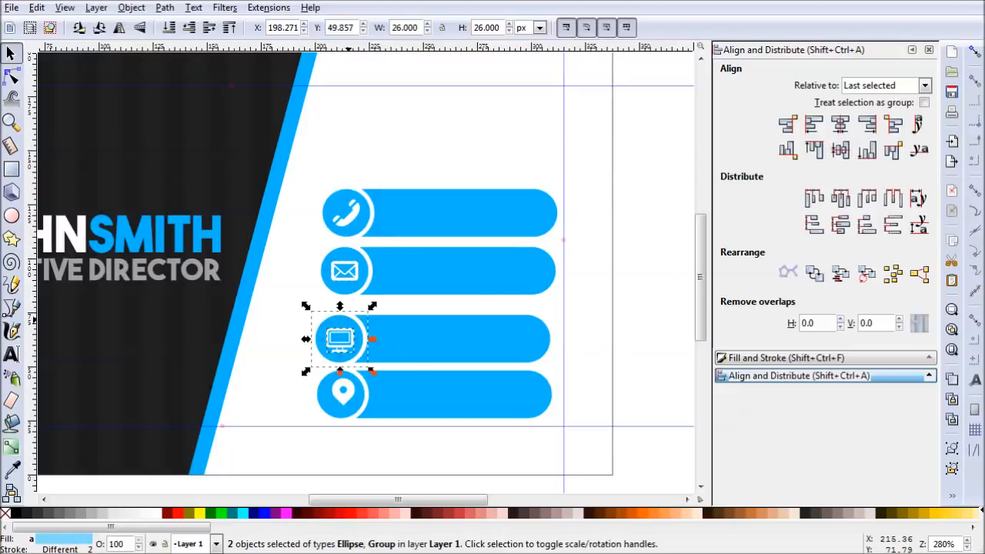
{"action": "left_click", "coordinate": [839, 150]}
{"action": "left_click", "coordinate": [840, 124]}
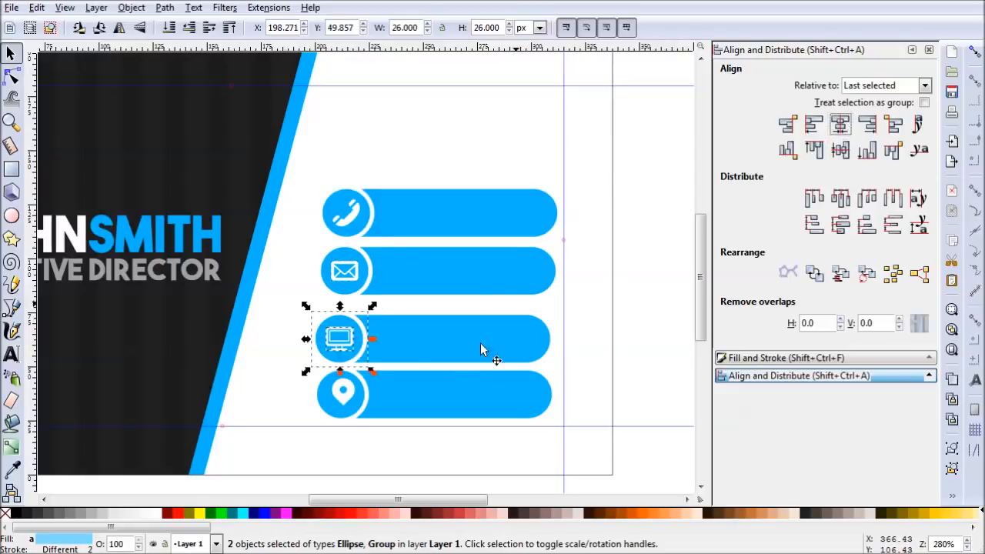
- Center the location pin icon both ways on the fourth bar's circle and deselect everything
{"action": "left_click", "coordinate": [351, 394]}
{"action": "left_click", "coordinate": [315, 404], "text": "shift"}
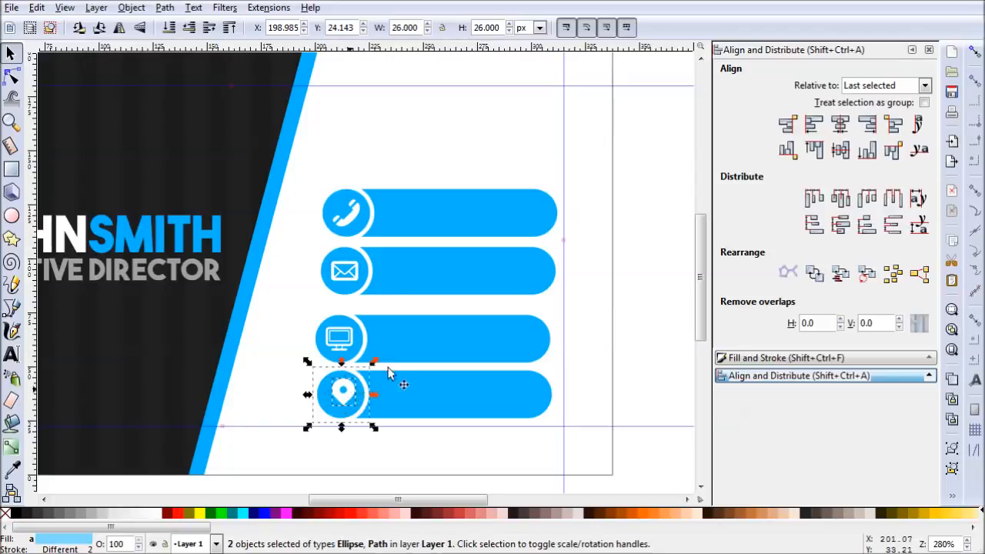
{"action": "left_click", "coordinate": [840, 124]}
{"action": "left_click", "coordinate": [840, 150]}
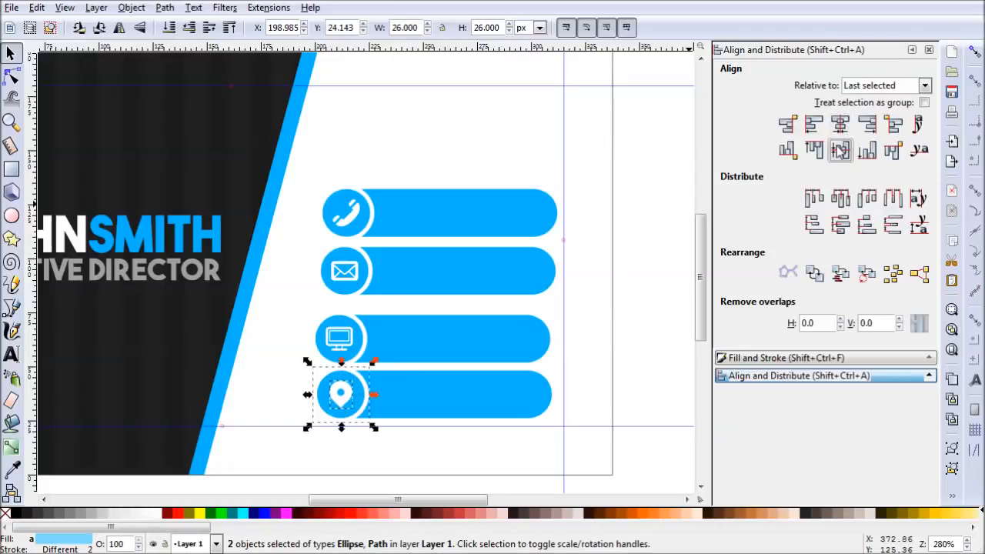
{"action": "left_click", "coordinate": [629, 379]}
{"action": "key", "text": "ctrl+shift+f"}
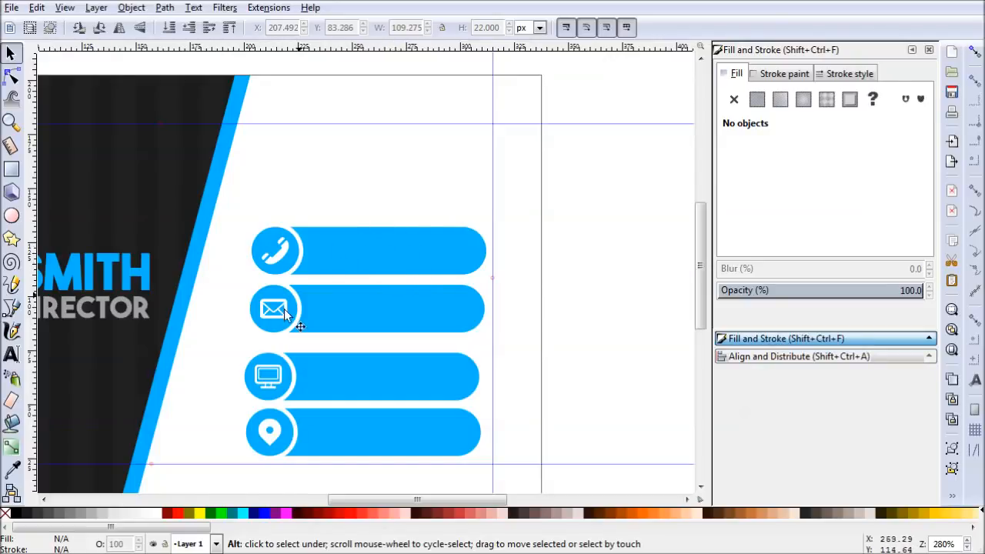
- Add a text object with the contact phone number above the four bars
{"action": "left_click", "coordinate": [12, 356]}
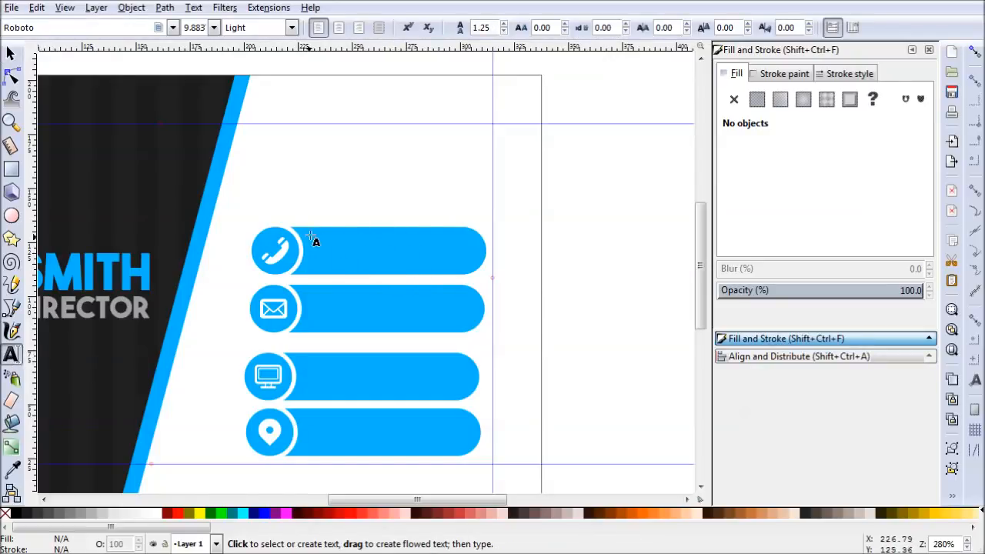
{"action": "left_click", "coordinate": [296, 197]}
{"action": "type", "text": "555-555-5555"}
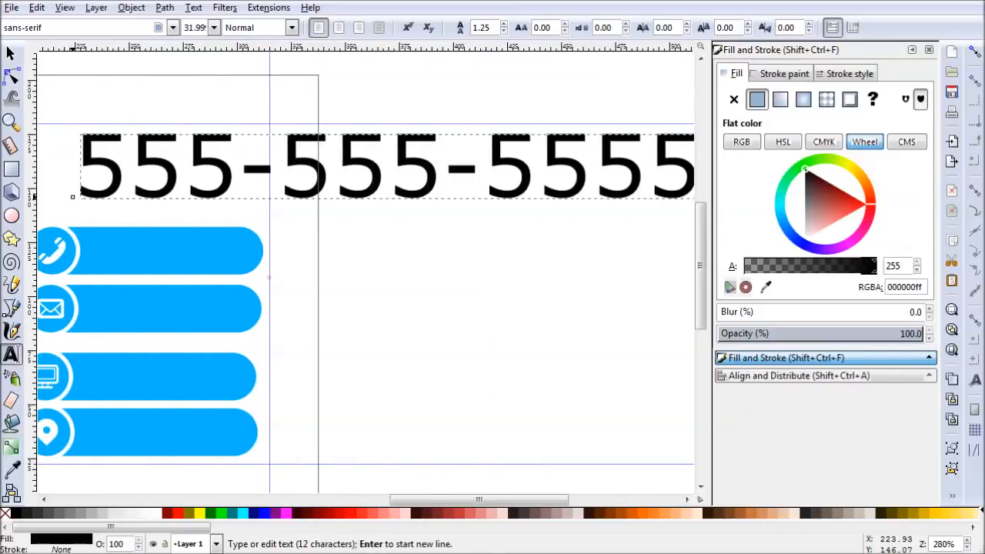
{"action": "key", "text": "Escape"}
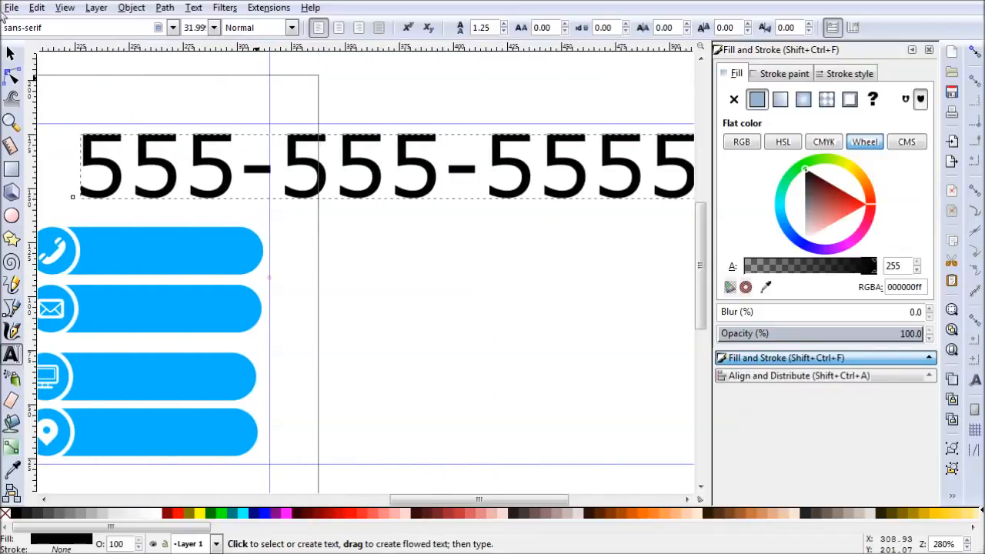
- Scale the phone number text down proportionally to fit a bar and place it on the first bar
{"action": "left_click", "coordinate": [11, 54]}
{"action": "left_click_drag", "start_coordinate": [682, 175], "coordinate": [619, 184]}
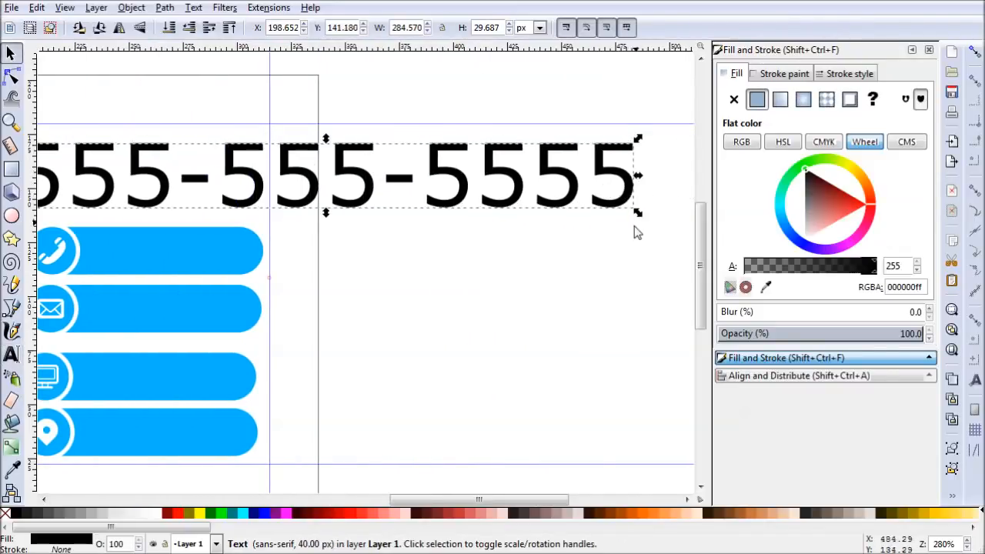
{"action": "left_click_drag", "start_coordinate": [640, 216], "coordinate": [267, 212]}
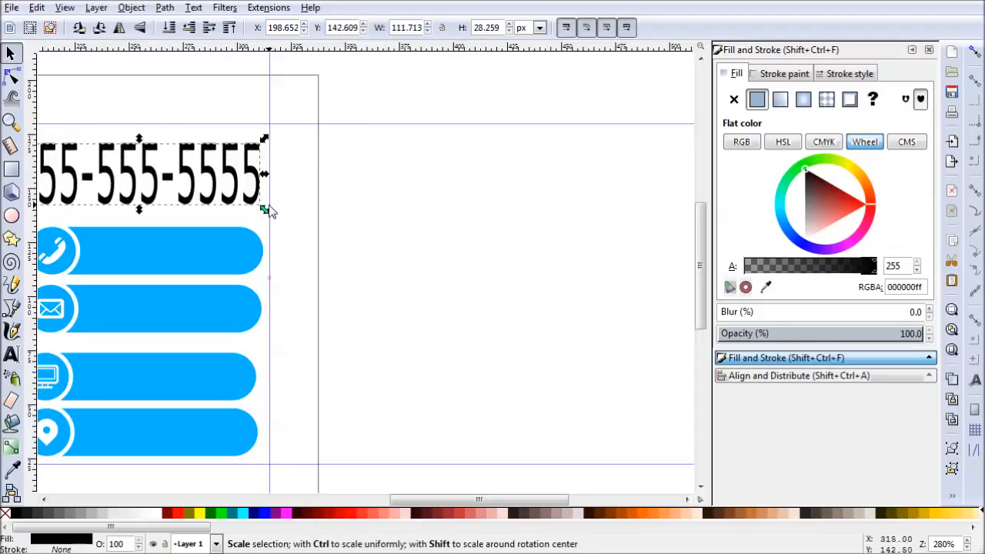
{"action": "key", "text": "ctrl+z"}
{"action": "left_click_drag", "start_coordinate": [637, 217], "coordinate": [258, 171]}
{"action": "scroll", "coordinate": [336, 213], "scroll_direction": "left", "scroll_amount": 5}
{"action": "left_click_drag", "start_coordinate": [368, 145], "coordinate": [438, 243]}
- Change the phone number's font to Roboto and deselect the text
{"action": "left_click", "coordinate": [12, 356]}
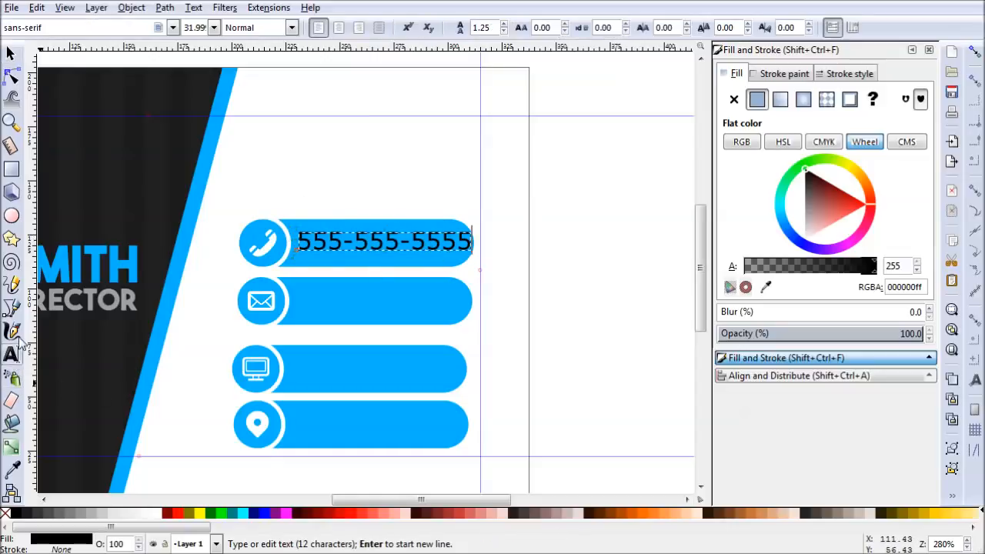
{"action": "type", "text": "ro"}
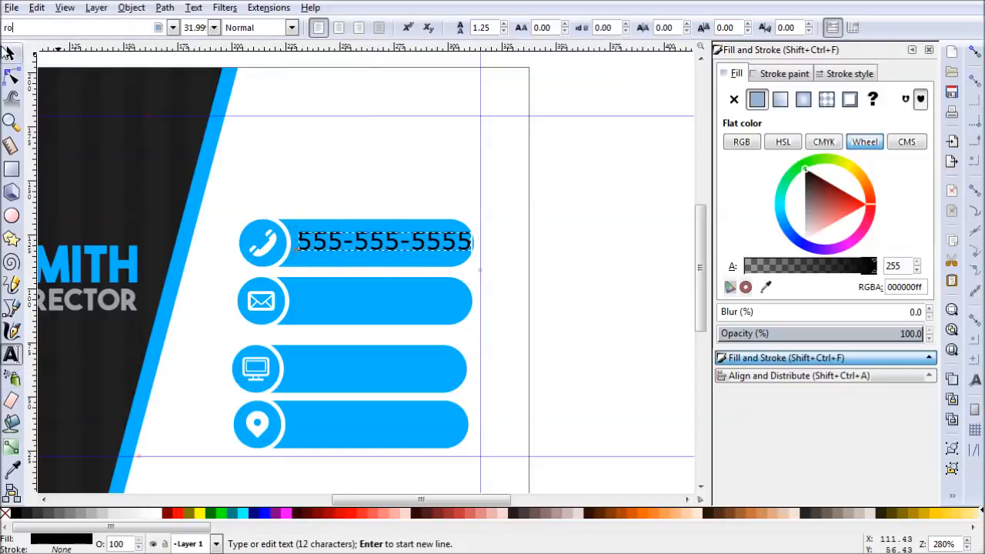
{"action": "type", "text": "boto"}
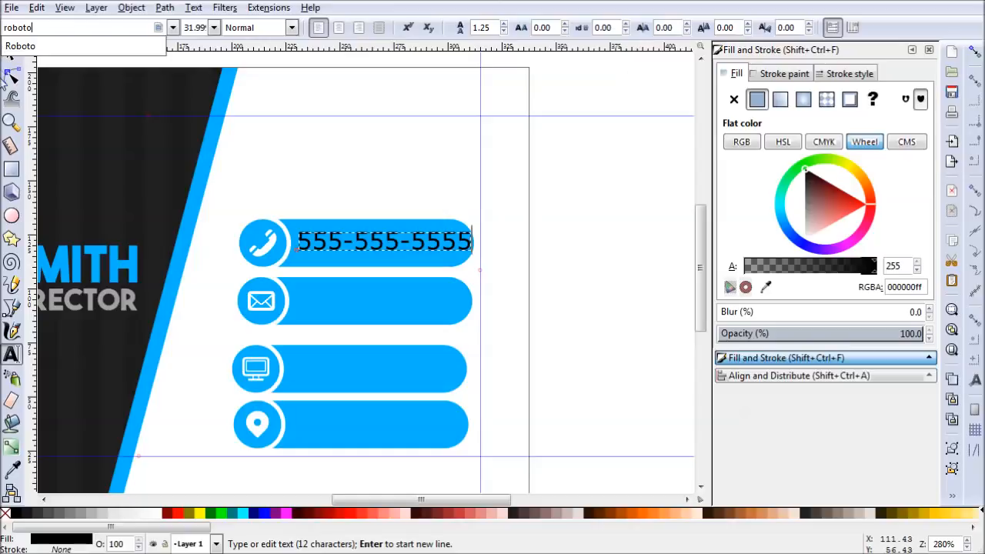
{"action": "left_click", "coordinate": [26, 47]}
{"action": "left_click", "coordinate": [12, 54]}
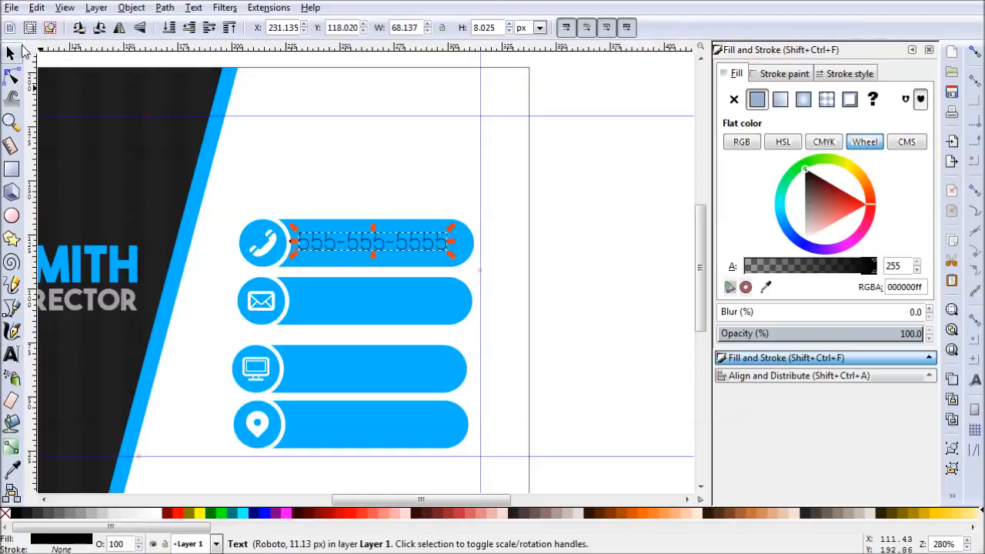
{"action": "left_click", "coordinate": [519, 264]}
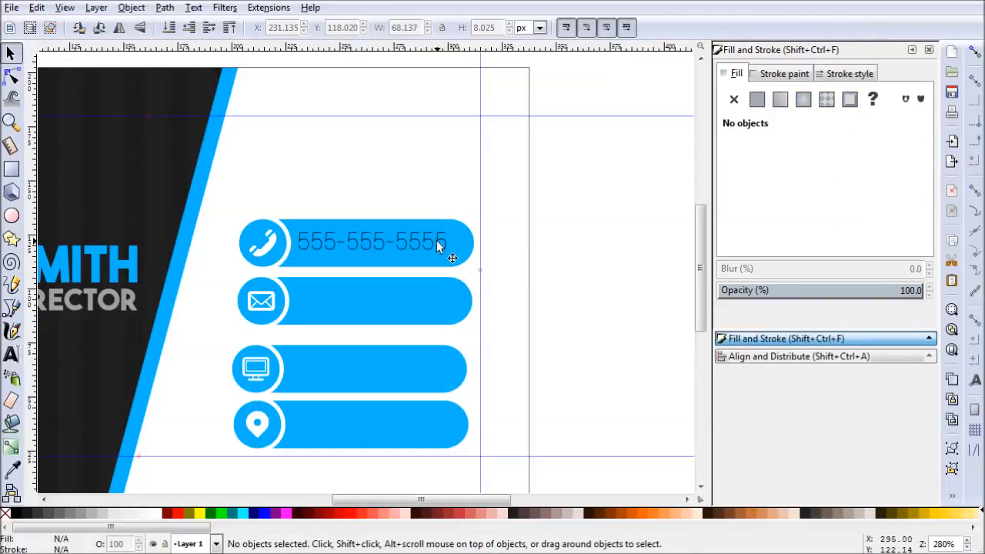
- Move the phone number above the bars, and group each of the four bars with its circle and icon
{"action": "left_click_drag", "start_coordinate": [418, 243], "coordinate": [422, 169]}
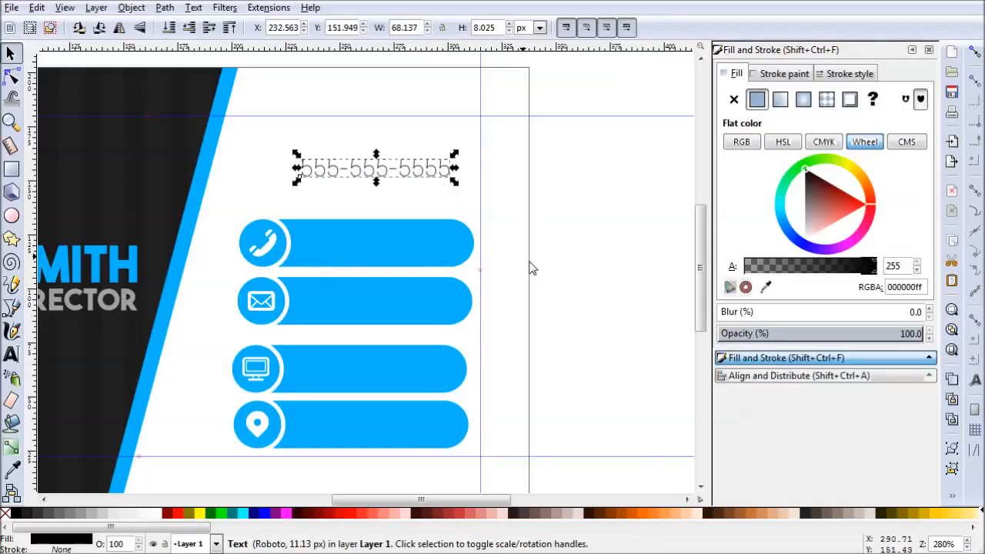
{"action": "left_click_drag", "start_coordinate": [502, 204], "coordinate": [222, 284]}
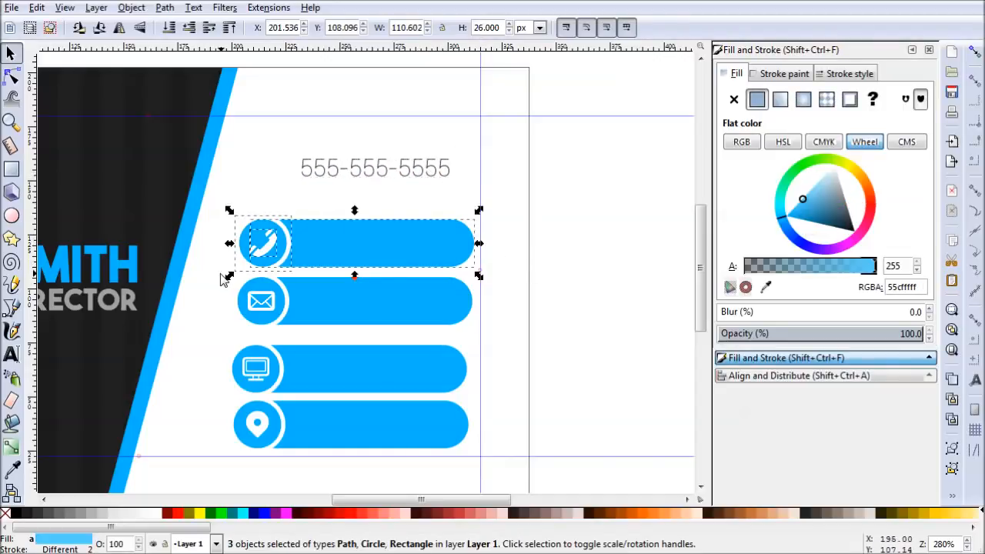
{"action": "key", "text": "ctrl+g"}
{"action": "left_click_drag", "start_coordinate": [523, 349], "coordinate": [209, 273]}
{"action": "key", "text": "ctrl+g"}
{"action": "left_click_drag", "start_coordinate": [505, 400], "coordinate": [189, 334]}
{"action": "key", "text": "ctrl+g"}
{"action": "left_click_drag", "start_coordinate": [508, 475], "coordinate": [206, 398]}
{"action": "key", "text": "ctrl+g"}
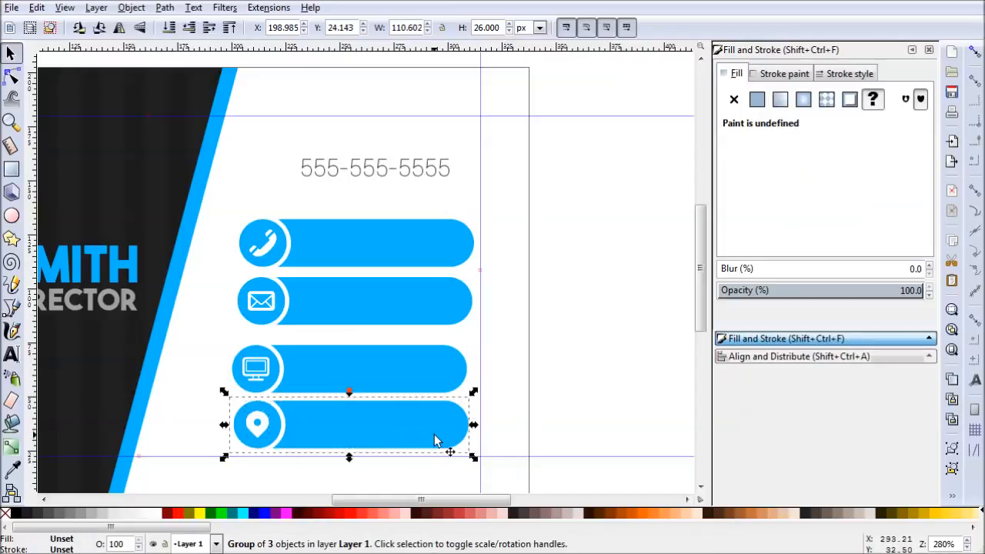
- Reposition the monitor bar between its neighbours and move all four bar groups up until the first sits behind the phone number
{"action": "scroll", "coordinate": [511, 378], "scroll_direction": "left", "scroll_amount": 2}
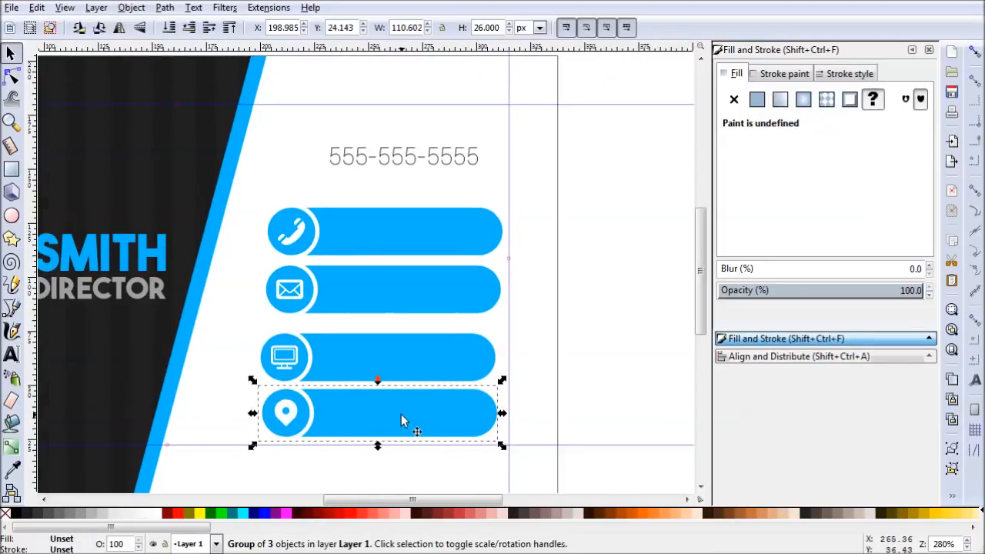
{"action": "left_click", "coordinate": [375, 350]}
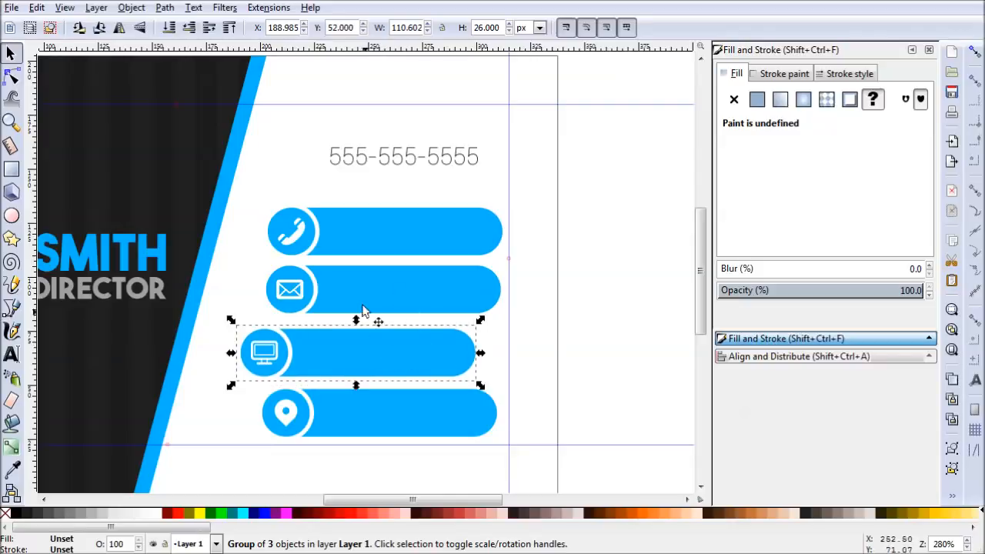
{"action": "left_click_drag", "start_coordinate": [398, 354], "coordinate": [418, 359]}
{"action": "left_click_drag", "start_coordinate": [559, 466], "coordinate": [248, 179]}
{"action": "left_click_drag", "start_coordinate": [397, 235], "coordinate": [400, 161]}
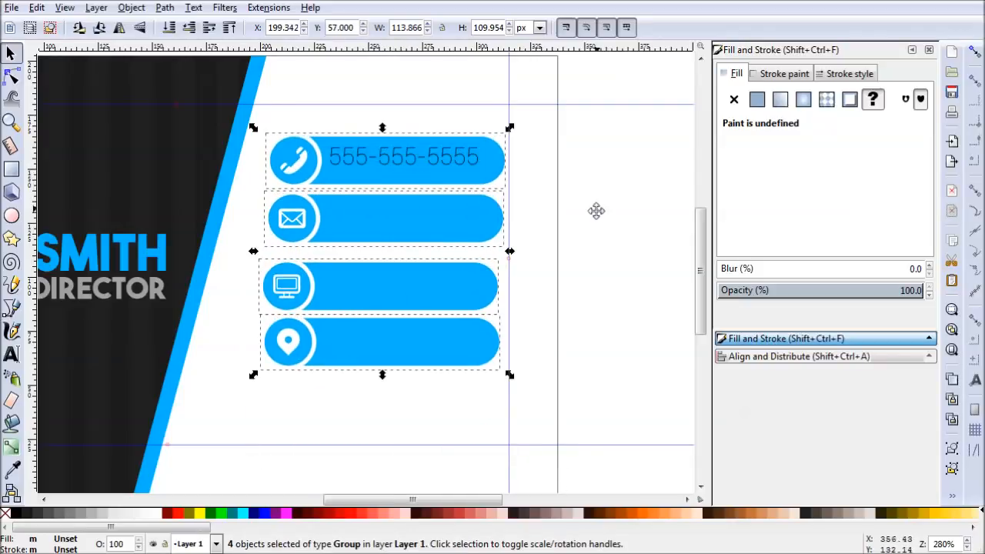
- Align the left edges of the four bar groups and distribute them with equal vertical gaps
{"action": "scroll", "coordinate": [596, 210], "scroll_direction": "up", "scroll_amount": 1}
{"action": "scroll", "coordinate": [567, 272], "scroll_direction": "down", "scroll_amount": 1, "text": "ctrl"}
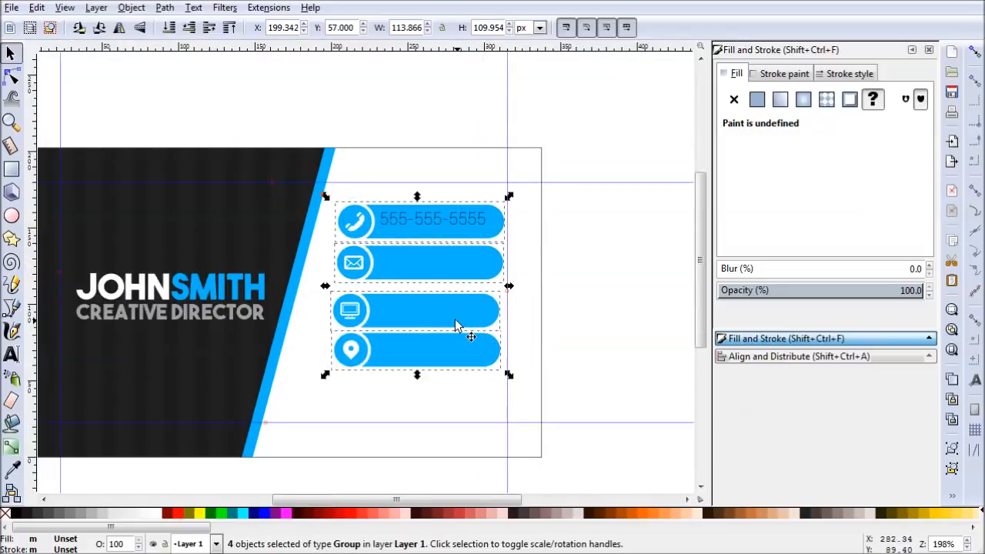
{"action": "left_click", "coordinate": [774, 359]}
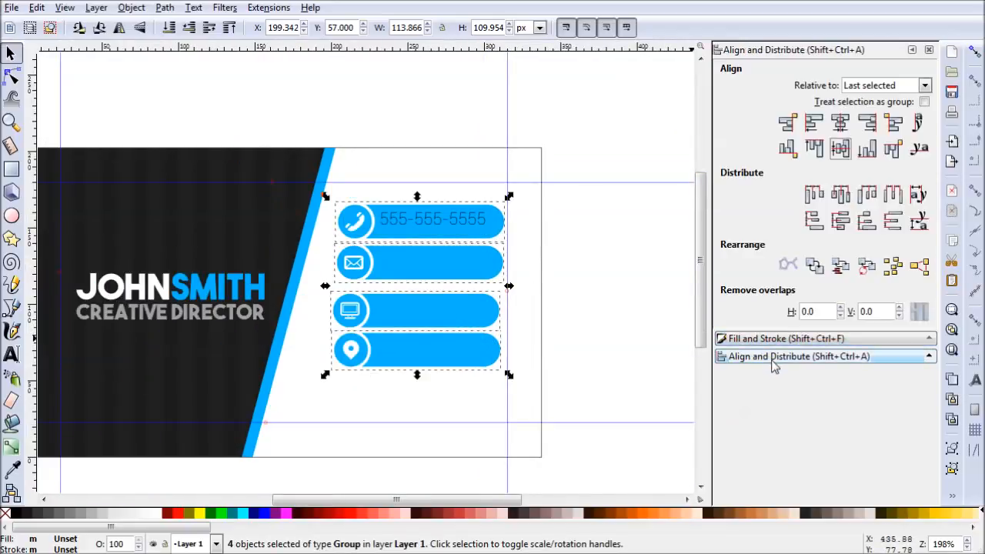
{"action": "left_click", "coordinate": [813, 122]}
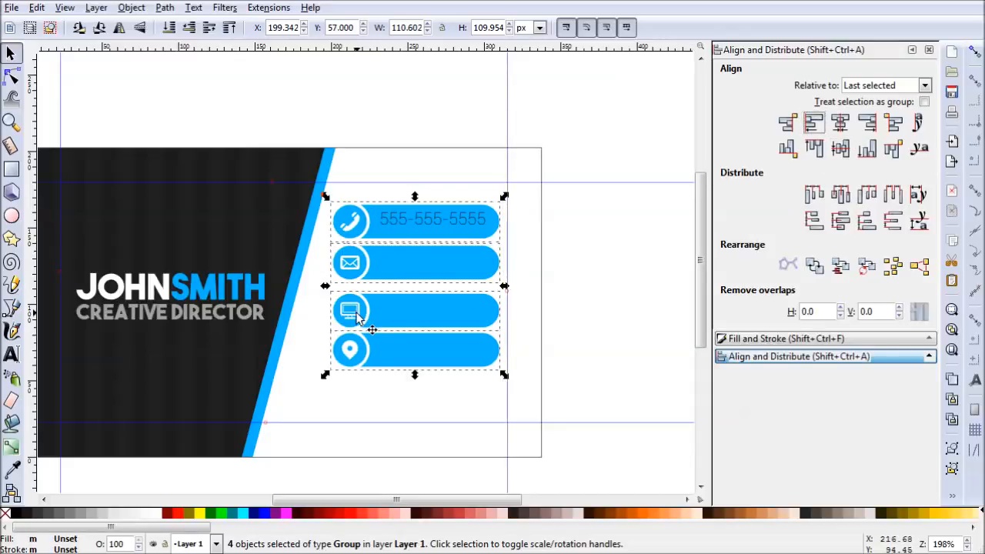
{"action": "left_click", "coordinate": [893, 223]}
{"action": "left_click", "coordinate": [640, 345]}
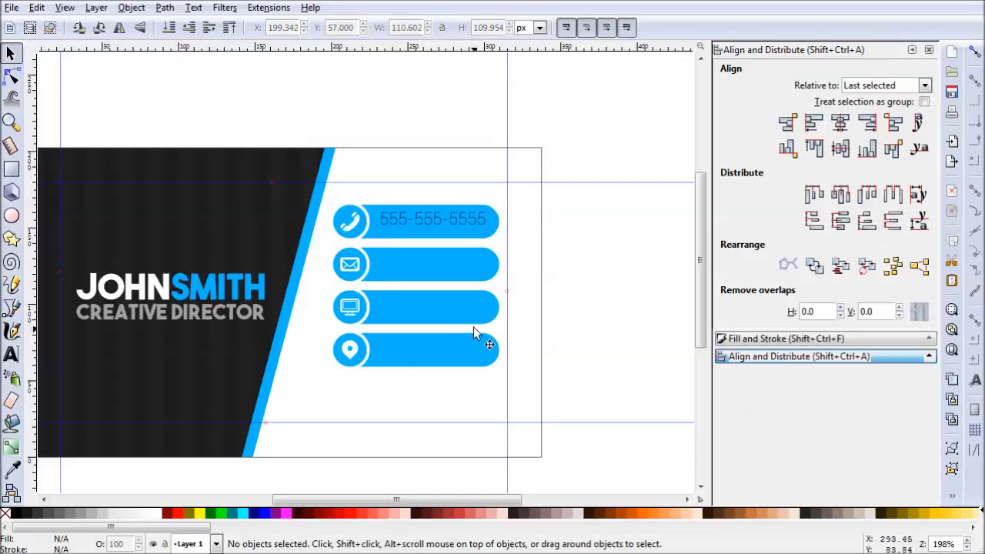
- Shift the bars and phone number slightly toward the slanted panel, center them vertically on the page as one group, and disable group treatment
{"action": "left_click_drag", "start_coordinate": [556, 372], "coordinate": [327, 199]}
{"action": "left_click_drag", "start_coordinate": [431, 232], "coordinate": [431, 248]}
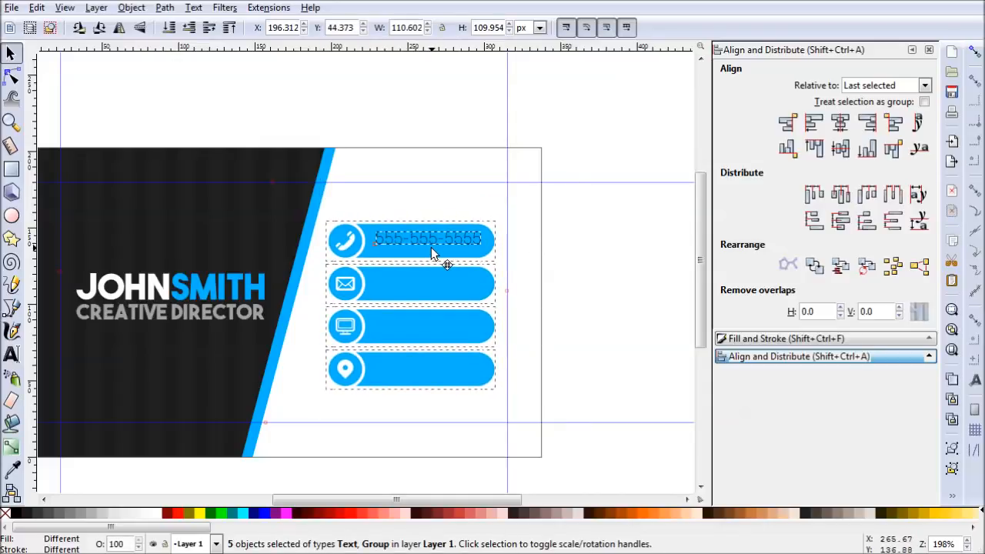
{"action": "left_click_drag", "start_coordinate": [431, 249], "coordinate": [431, 248]}
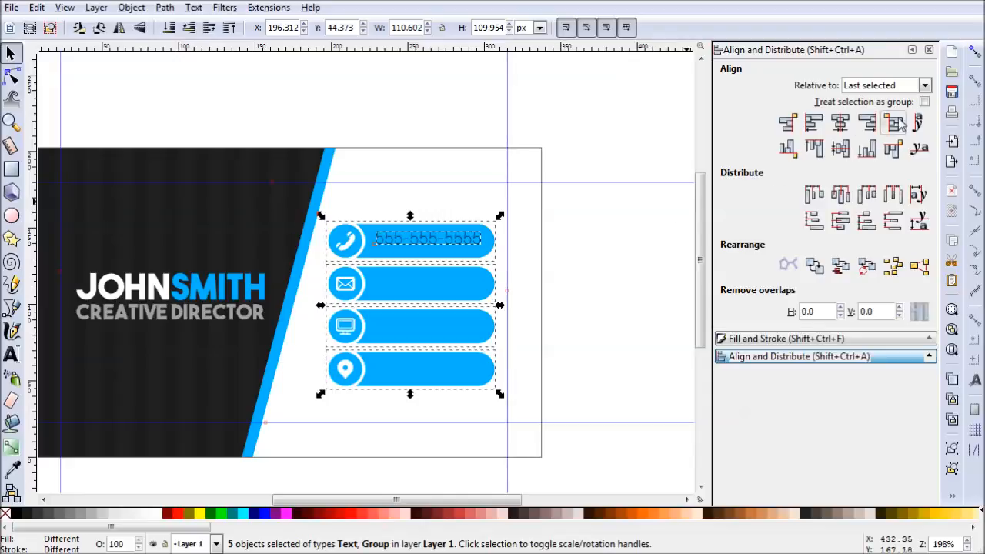
{"action": "left_click", "coordinate": [924, 86]}
{"action": "left_click", "coordinate": [857, 175]}
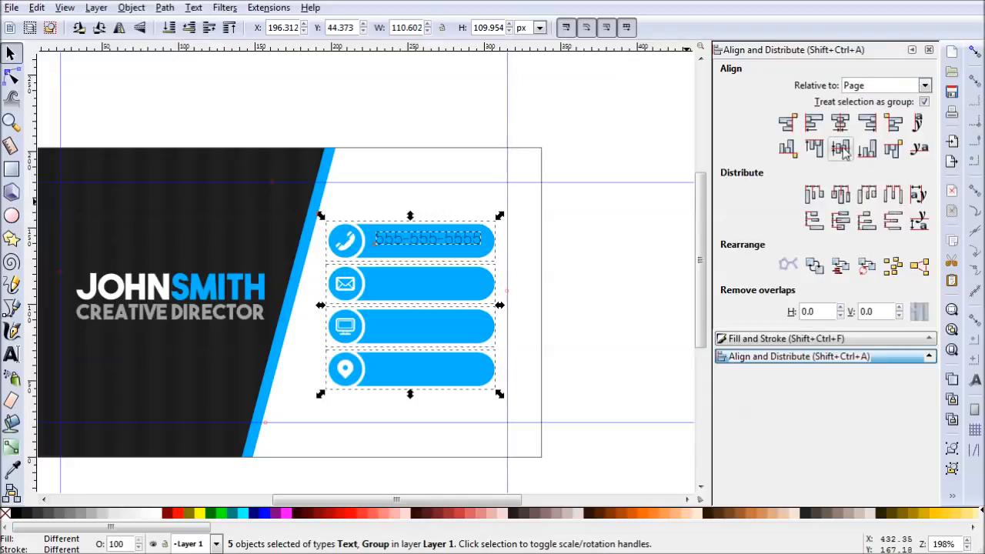
{"action": "left_click", "coordinate": [841, 149]}
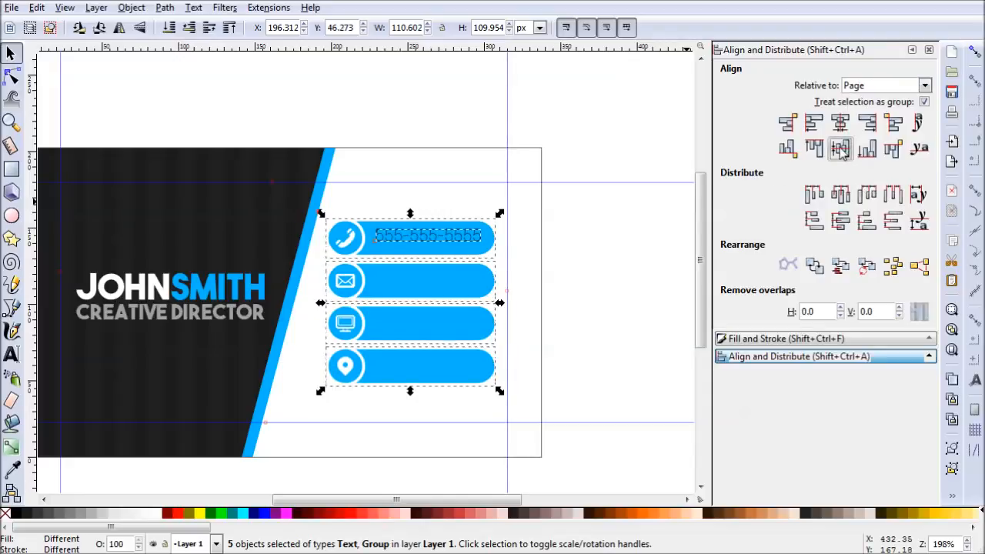
{"action": "left_click", "coordinate": [583, 309]}
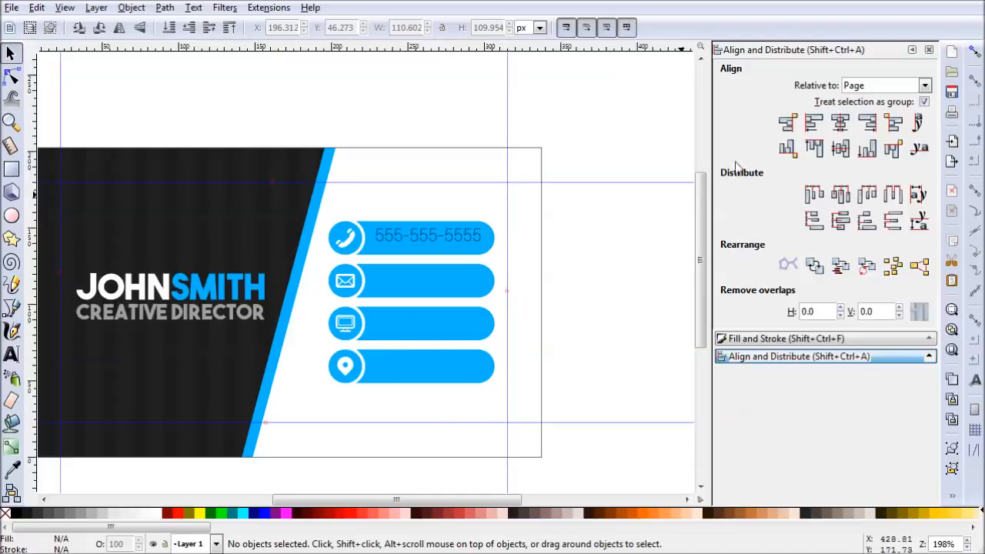
{"action": "left_click", "coordinate": [925, 102]}
- Nudge the phone number text slightly down to the vertical middle of the first bar
{"action": "scroll", "coordinate": [557, 256], "scroll_direction": "up", "scroll_amount": 1}
{"action": "left_click", "coordinate": [413, 232]}
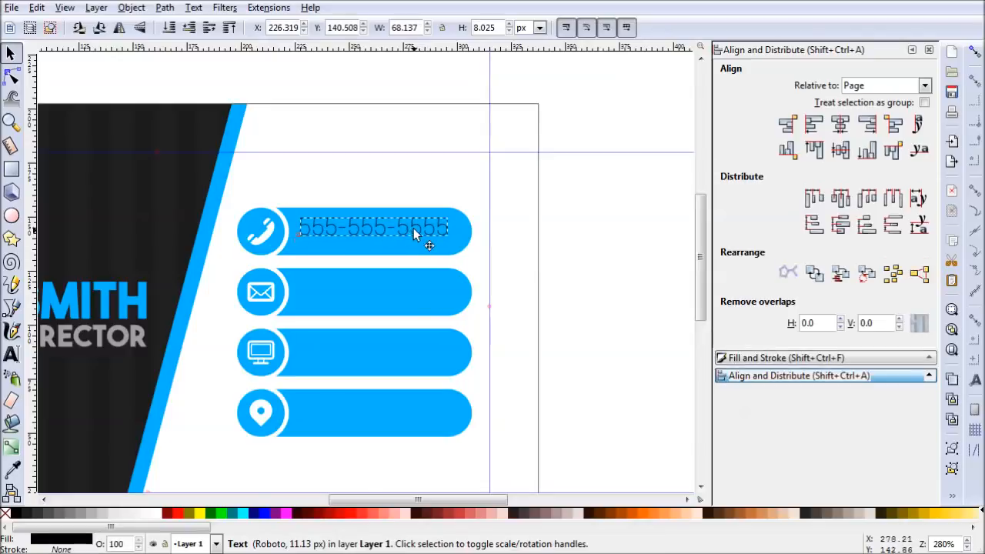
{"action": "left_click_drag", "start_coordinate": [411, 234], "coordinate": [411, 236]}
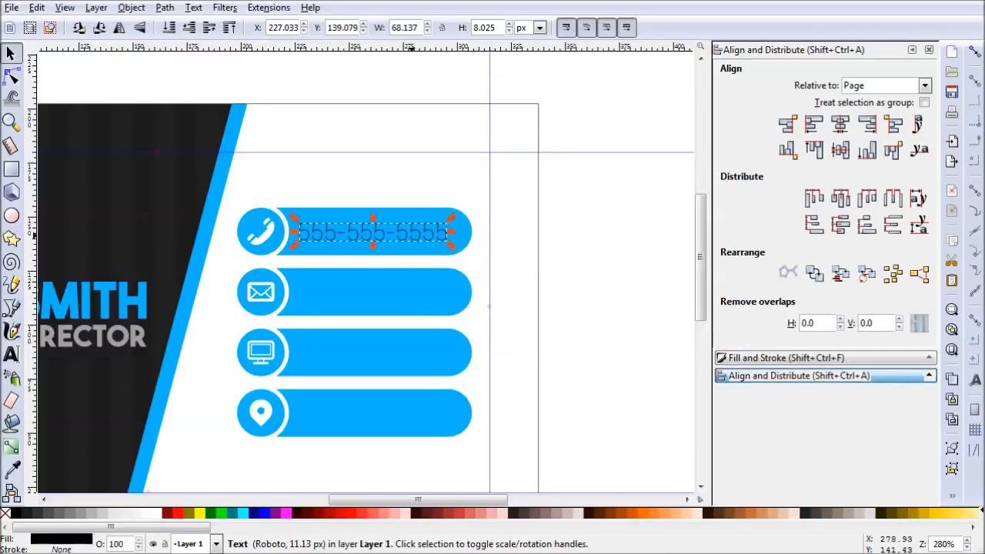
- Fill the phone number text with flat white (ffffffff)
{"action": "left_click", "coordinate": [735, 359]}
{"action": "left_click", "coordinate": [804, 240]}
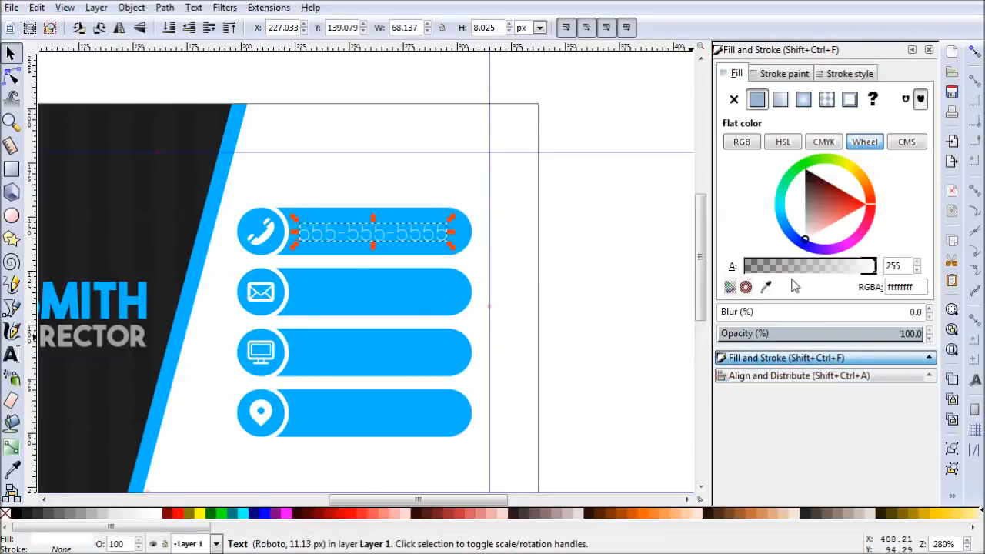
{"action": "left_click", "coordinate": [608, 294]}
- Center the phone number text vertically on the first bar, aligning relative to the last selected object
{"action": "left_click", "coordinate": [430, 236]}
{"action": "left_click", "coordinate": [429, 259], "text": "shift"}
{"action": "left_click", "coordinate": [752, 359]}
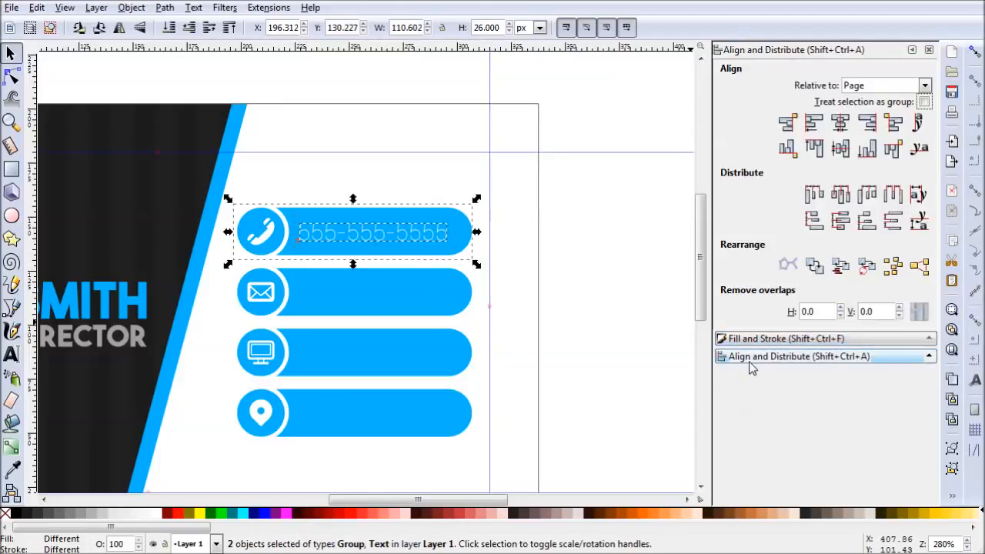
{"action": "left_click", "coordinate": [923, 85]}
{"action": "left_click", "coordinate": [893, 104]}
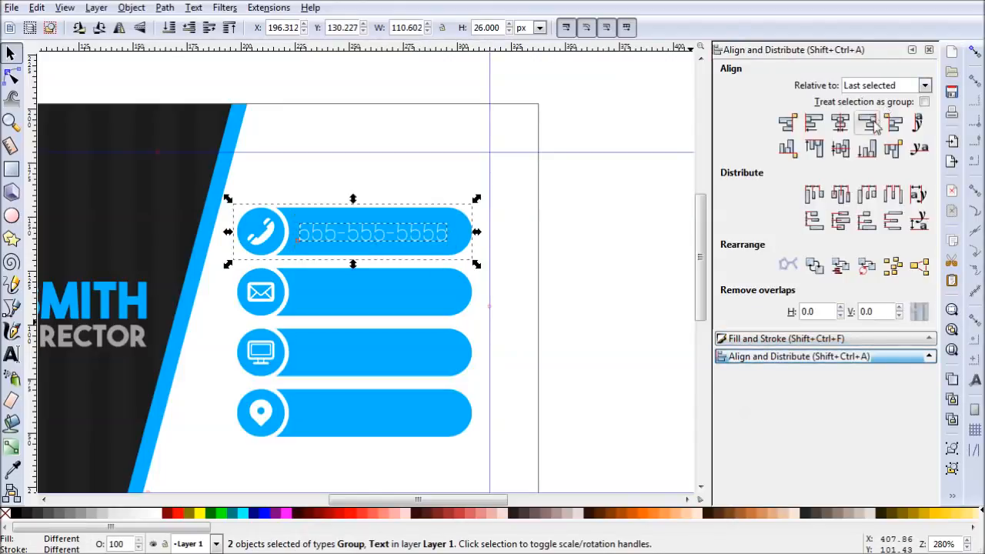
{"action": "left_click", "coordinate": [842, 150]}
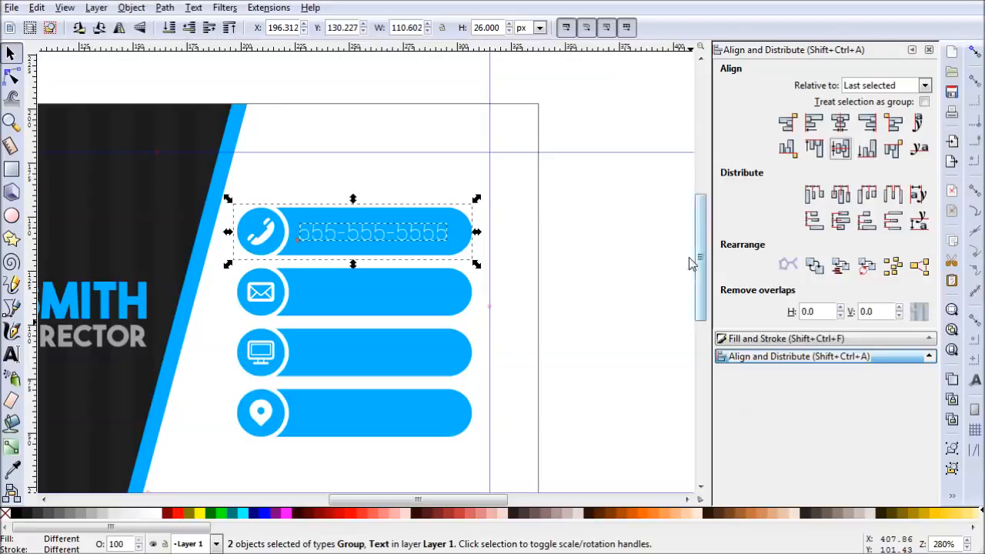
{"action": "left_click", "coordinate": [597, 299]}
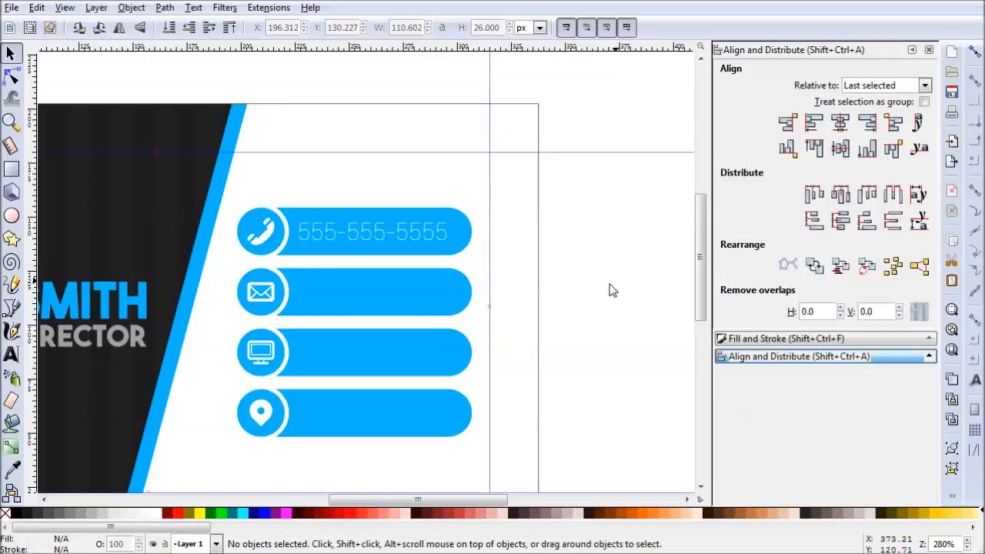
- Duplicate the phone number text onto the envelope bar and replace its content with the contact's e-mail address
{"action": "left_click", "coordinate": [426, 239]}
{"action": "key", "text": "ctrl+d"}
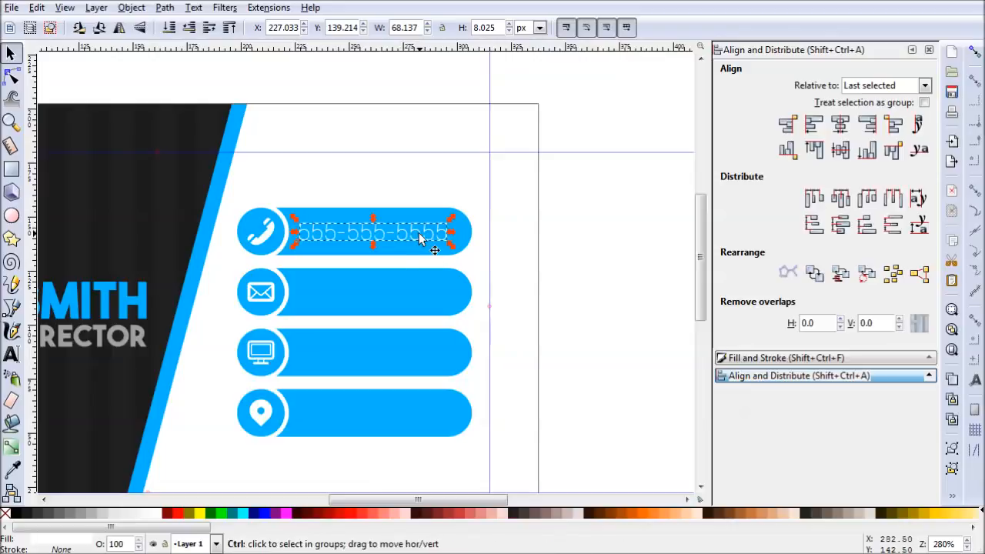
{"action": "left_click_drag", "start_coordinate": [403, 238], "coordinate": [419, 298]}
{"action": "double_click", "coordinate": [420, 298]}
{"action": "key", "text": "ctrl+a"}
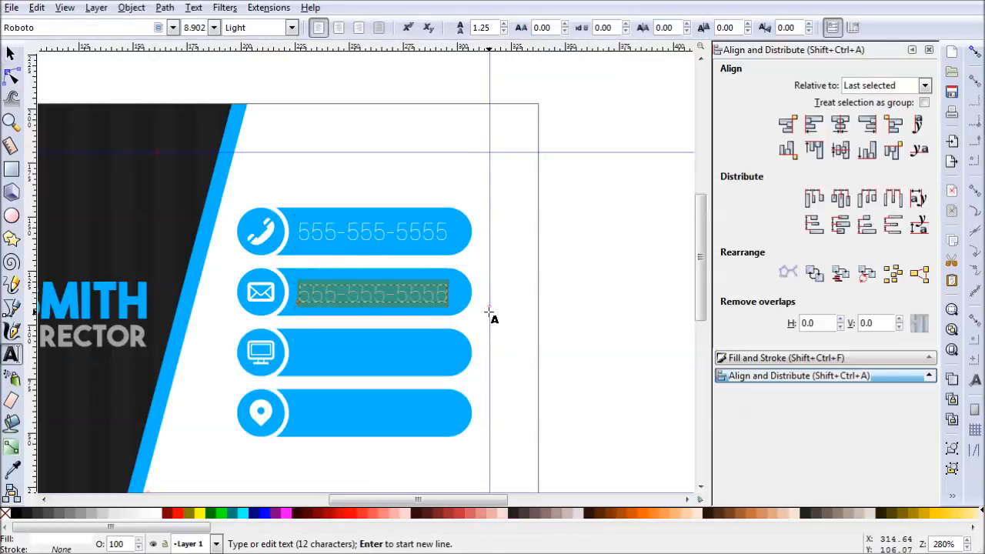
{"action": "key", "text": "BackSpace"}
{"action": "type", "text": "j.s"}
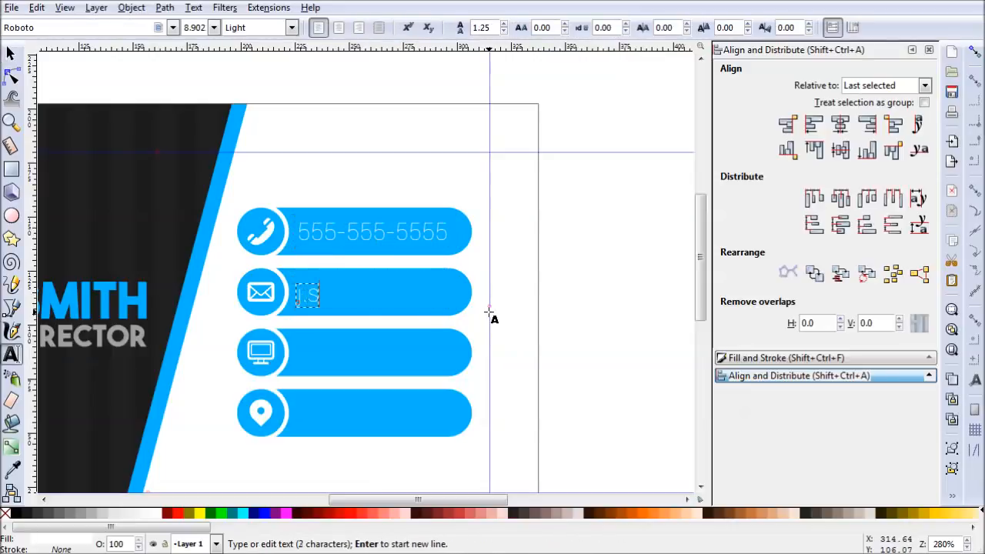
{"action": "type", "text": "mith@fake"}
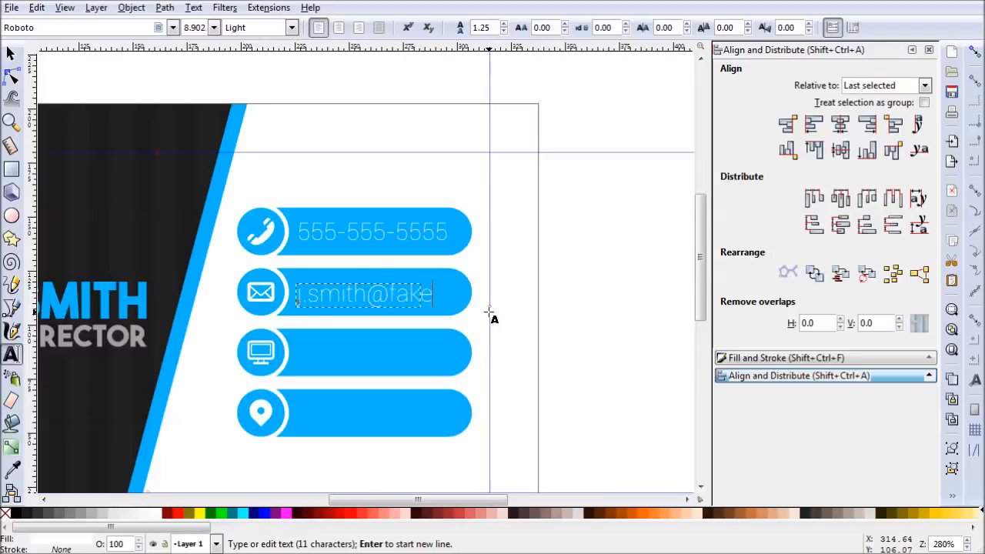
{"action": "type", "text": ".net"}
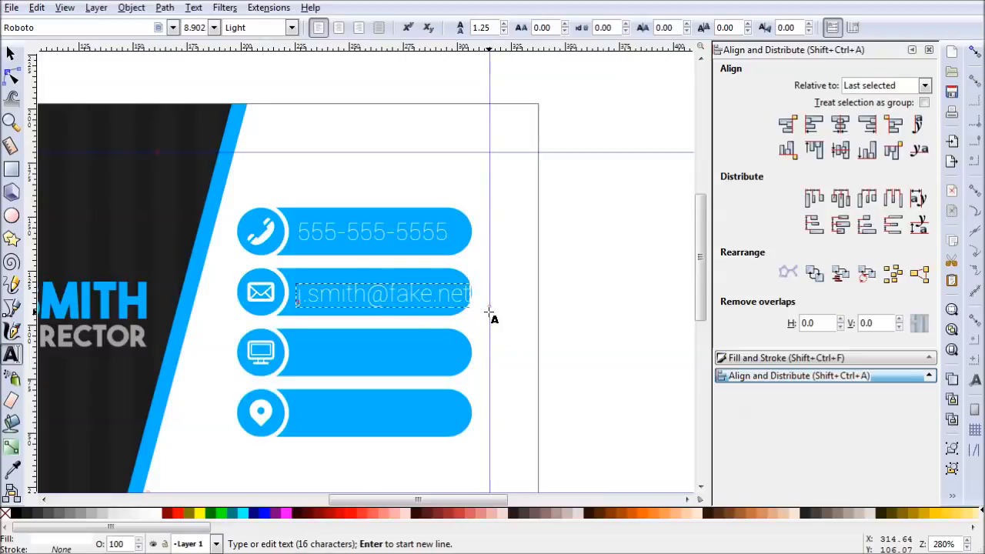
- Copy the e-mail text onto the monitor bar and replace its content with fakewebsite.net
{"action": "left_click", "coordinate": [10, 52]}
{"action": "key", "text": "ctrl+c"}
{"action": "key", "text": "ctrl+v"}
{"action": "left_click_drag", "start_coordinate": [395, 349], "coordinate": [424, 349]}
{"action": "key", "text": "ctrl+z"}
{"action": "double_click", "coordinate": [389, 353]}
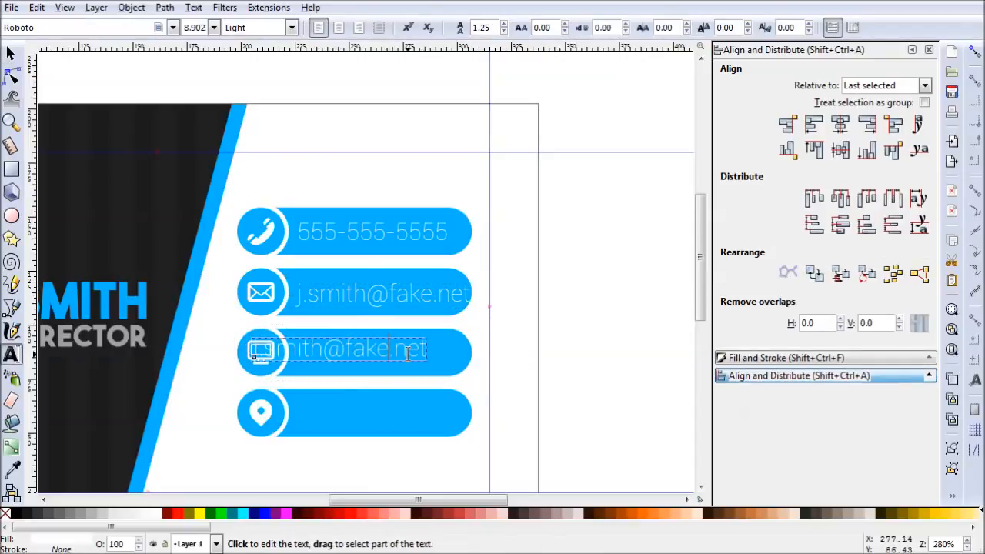
{"action": "key", "text": "ctrl+a"}
{"action": "type", "text": "fake"}
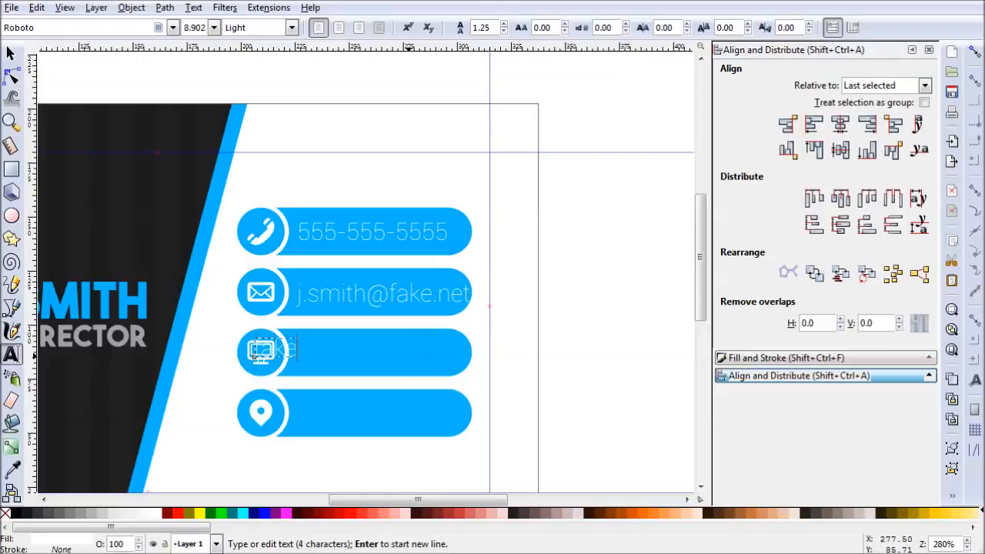
{"action": "type", "text": "website.net"}
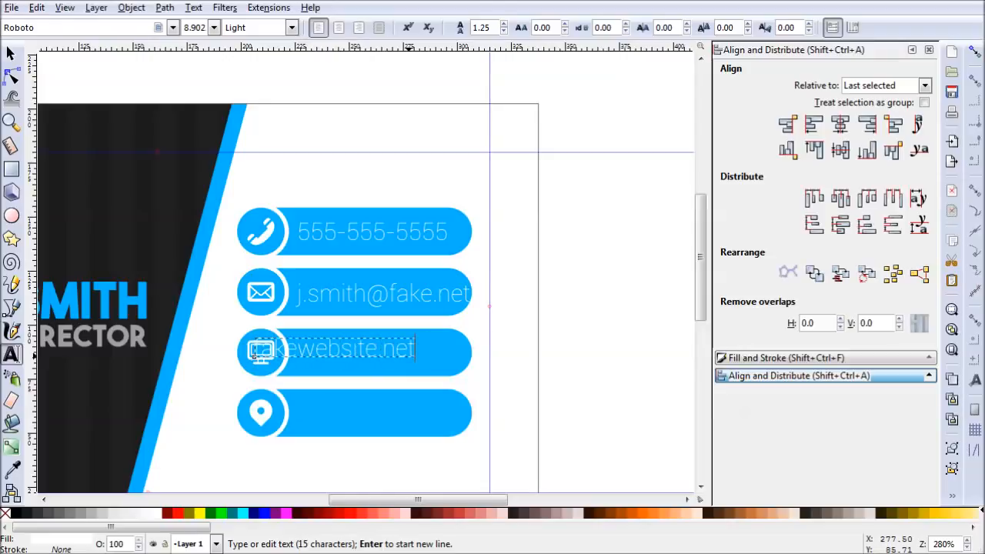
- Position the website text on its bar, duplicate it onto the location pin bar, and replace the copy with the two-line postal address
{"action": "left_click", "coordinate": [14, 51]}
{"action": "left_click_drag", "start_coordinate": [396, 348], "coordinate": [394, 422]}
{"action": "key", "text": "ctrl+d"}
{"action": "key", "text": "t"}
{"action": "left_click", "coordinate": [461, 425]}
{"action": "key", "text": "ctrl+a"}
{"action": "type", "text": "12"}
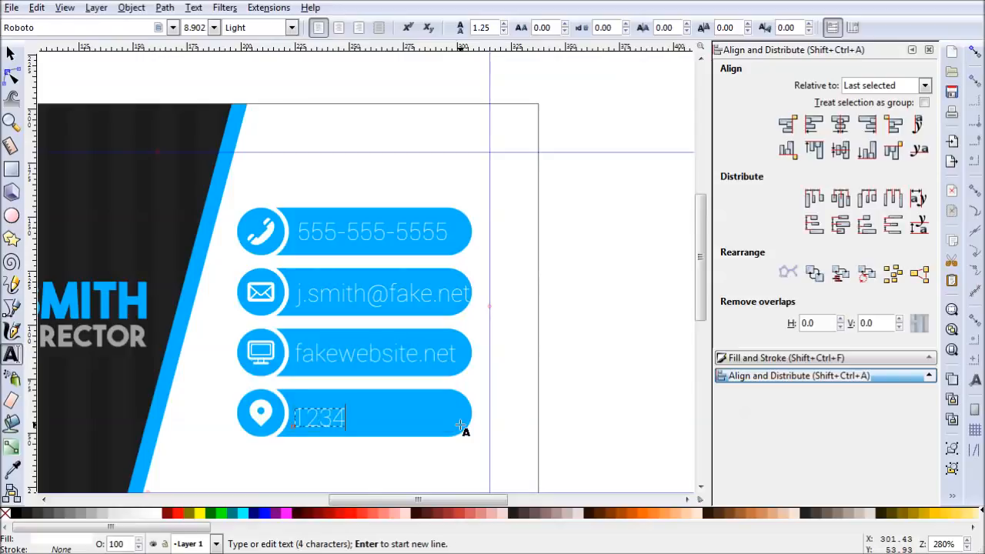
{"action": "type", "text": "34 Graphic Lane"}
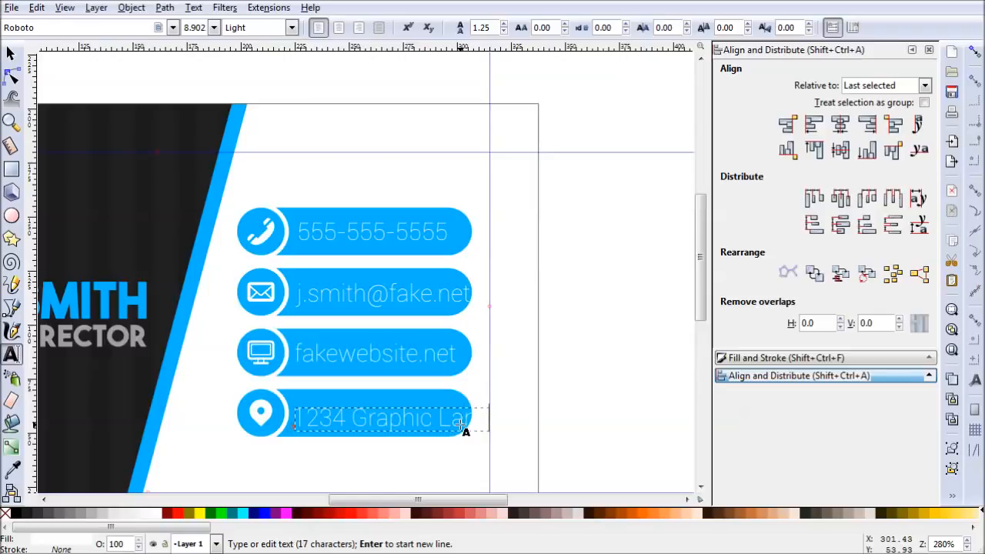
{"action": "type", "text": "Som"}
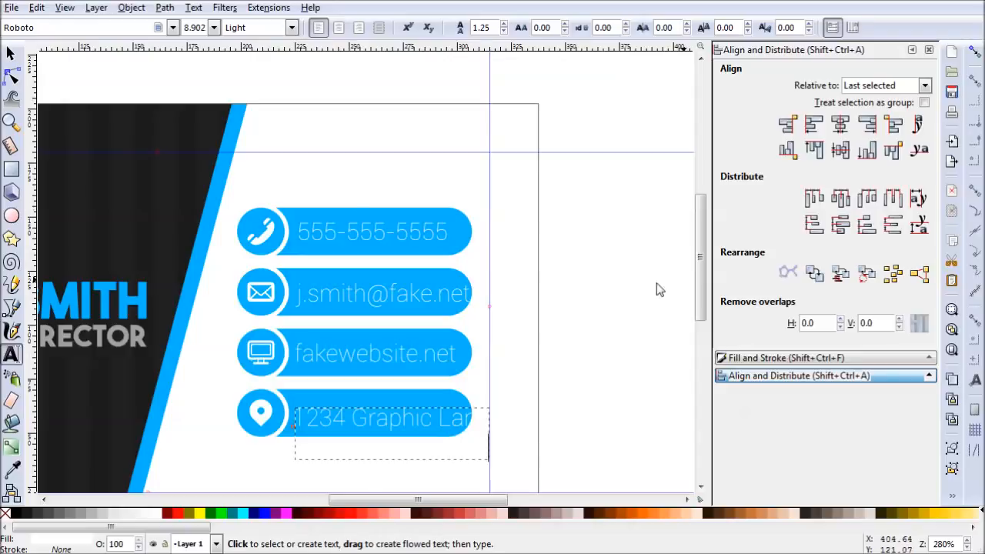
{"action": "left_click", "coordinate": [12, 53]}
{"action": "left_click_drag", "start_coordinate": [541, 436], "coordinate": [561, 366]}
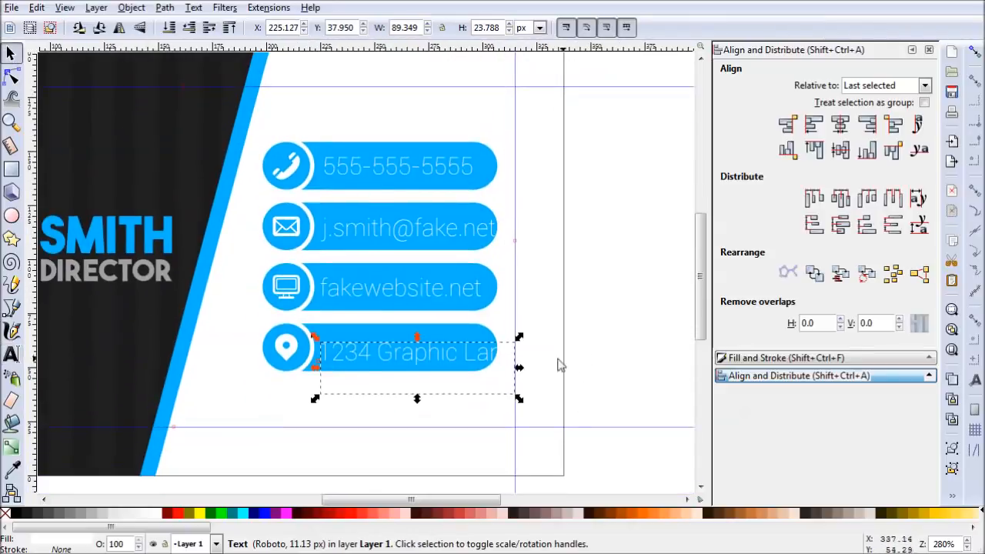
{"action": "left_click_drag", "start_coordinate": [467, 353], "coordinate": [460, 333]}
{"action": "key", "text": "ctrl+z"}
{"action": "left_click", "coordinate": [475, 420]}
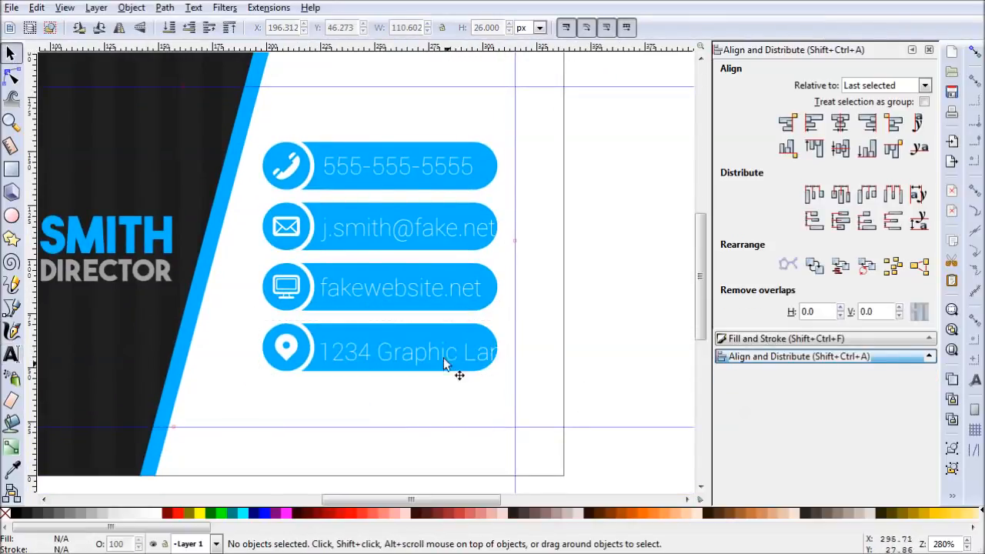
{"action": "mouse_move", "coordinate": [410, 353]}
{"action": "left_mouse_down"}
{"action": "mouse_move", "coordinate": [405, 340]}
{"action": "mouse_move", "coordinate": [410, 356]}
{"action": "left_mouse_up"}
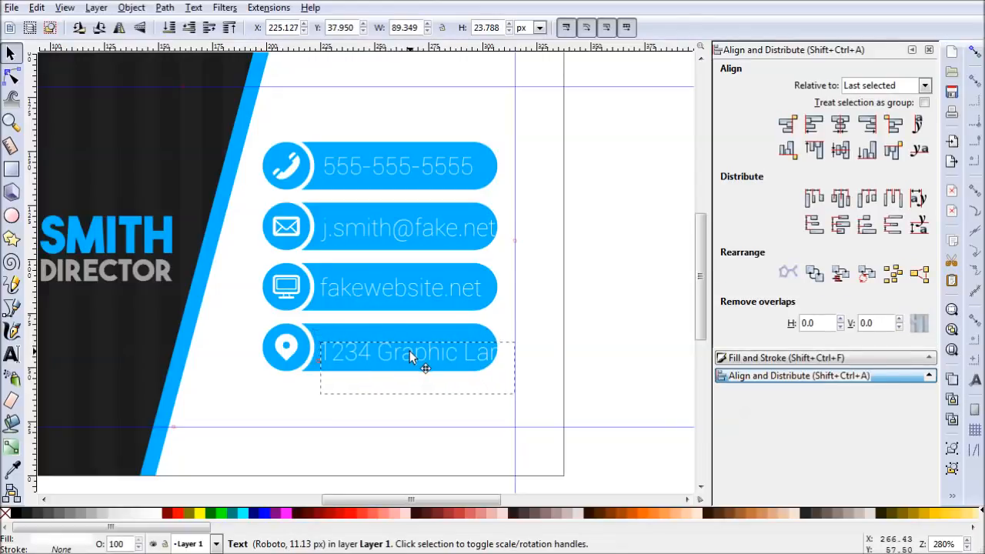
- Align the left edges of the four contact texts
{"action": "left_click_drag", "start_coordinate": [625, 445], "coordinate": [306, 125]}
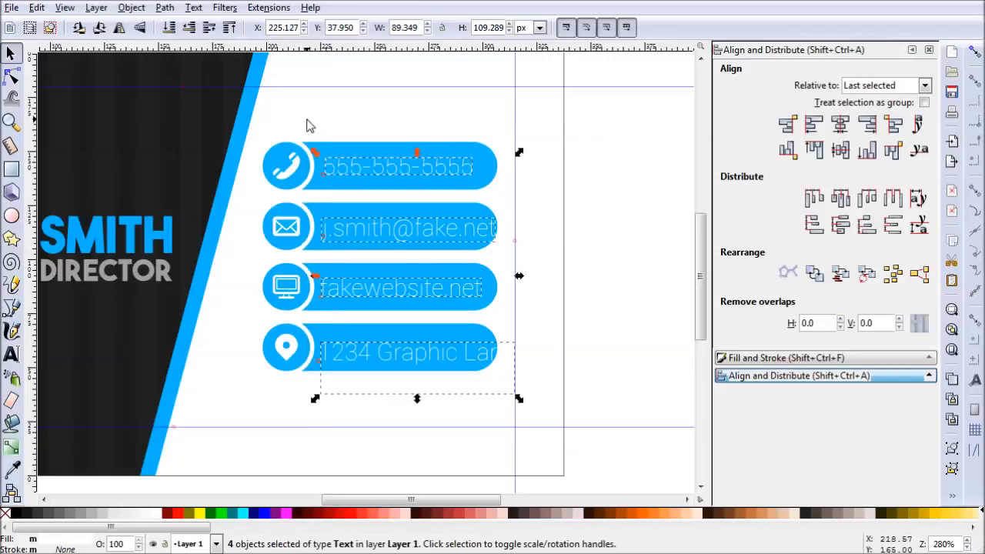
{"action": "left_click", "coordinate": [820, 129]}
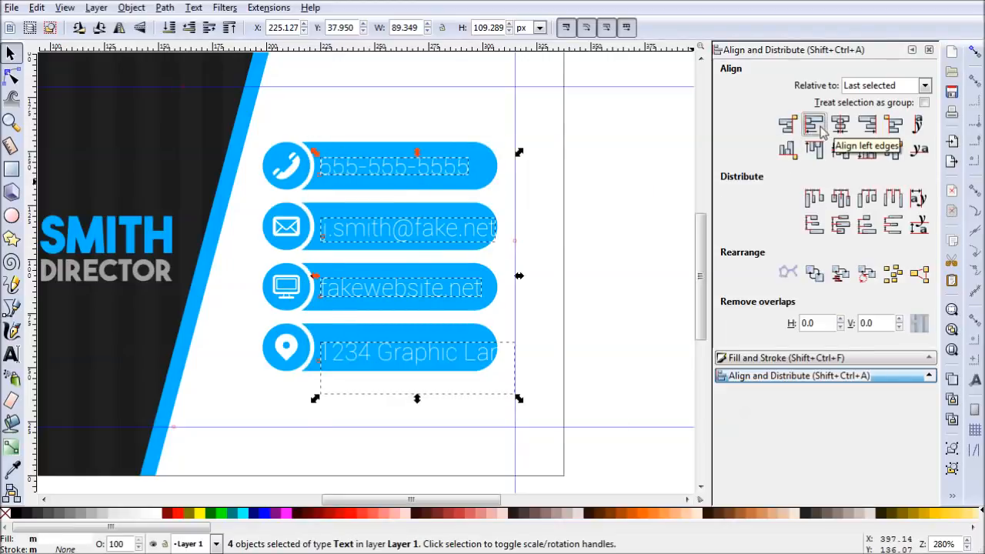
{"action": "left_click", "coordinate": [603, 336]}
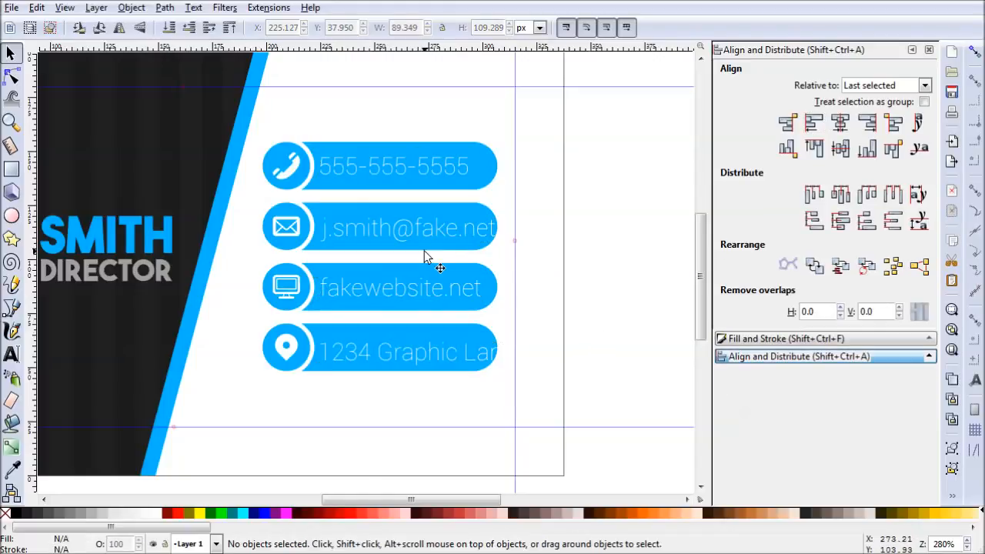
- Center the e-mail text vertically on the second bar and the website text vertically on the third bar
{"action": "left_click", "coordinate": [477, 235]}
{"action": "key", "text": "Escape"}
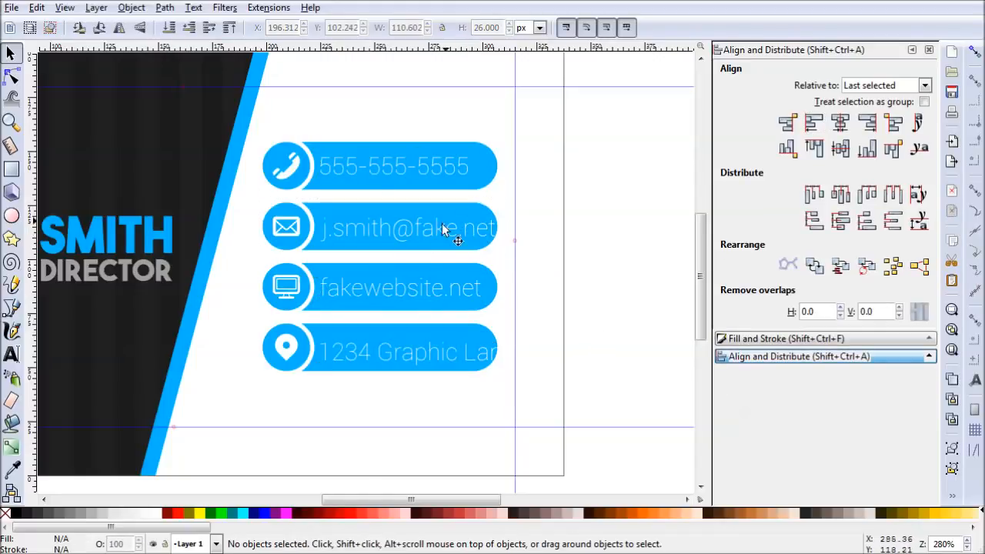
{"action": "left_click", "coordinate": [422, 230], "text": "ctrl"}
{"action": "left_click", "coordinate": [466, 208], "text": "shift"}
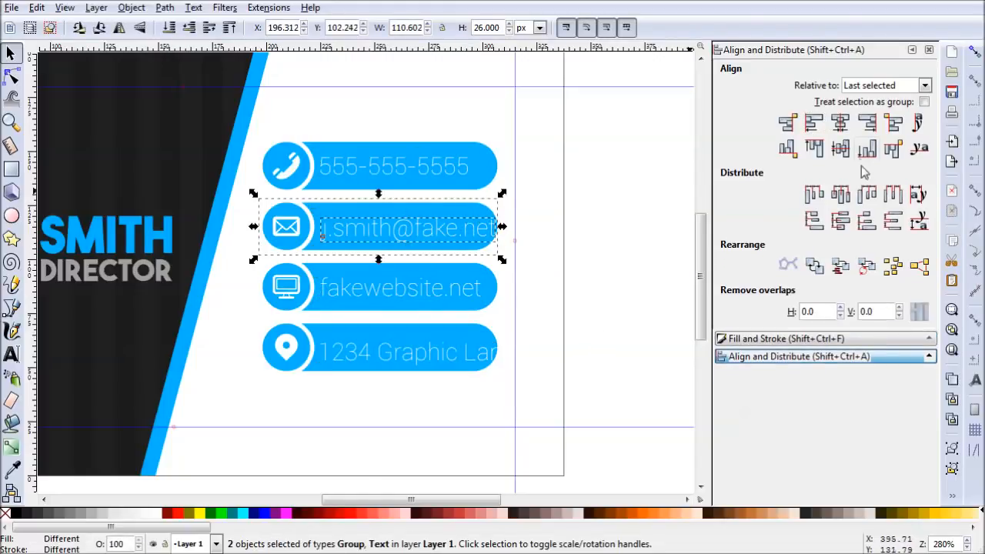
{"action": "left_click", "coordinate": [840, 148]}
{"action": "left_click", "coordinate": [417, 296], "text": "ctrl"}
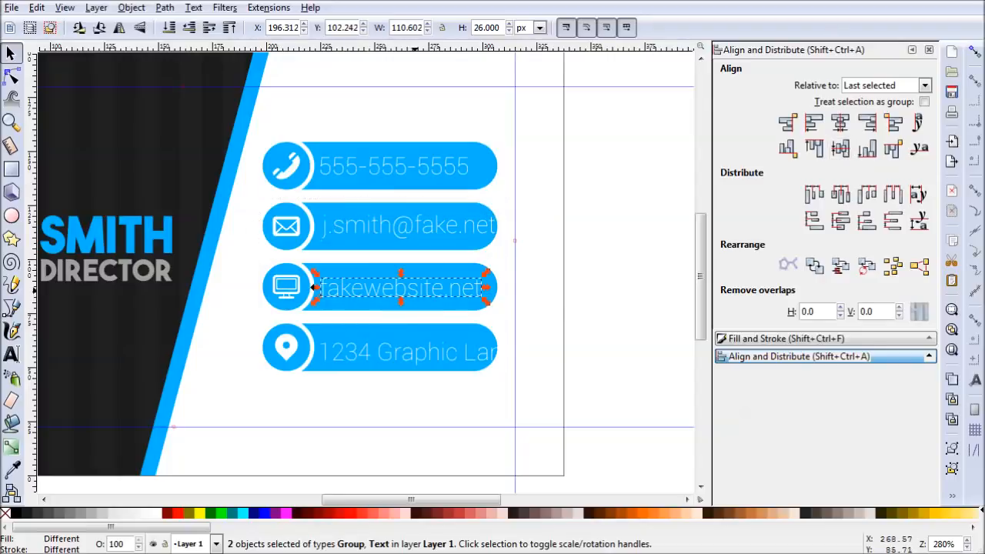
{"action": "left_click", "coordinate": [451, 271], "text": "shift"}
{"action": "left_click", "coordinate": [840, 148]}
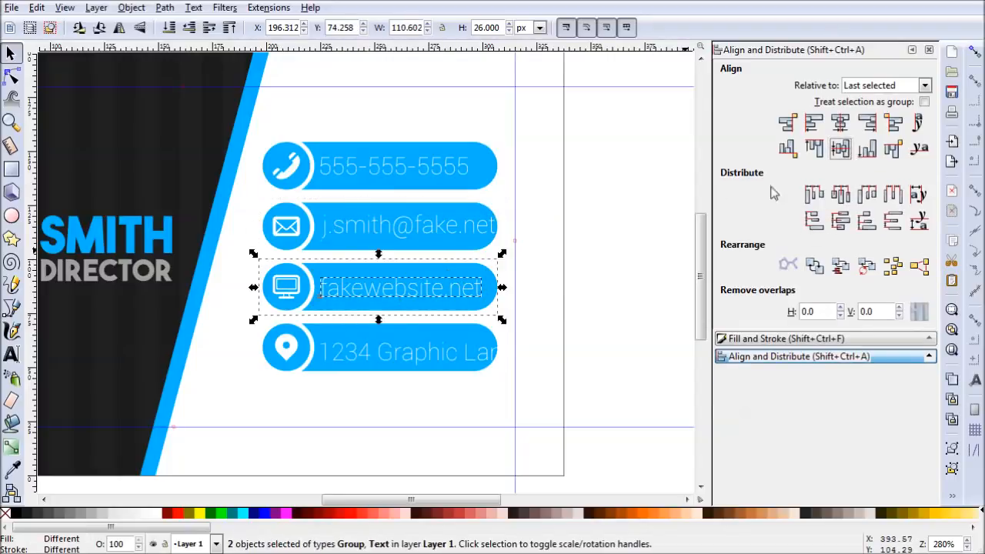
- Try to center the two-line address text vertically on the location pin bar
{"action": "left_click", "coordinate": [429, 358], "text": "ctrl"}
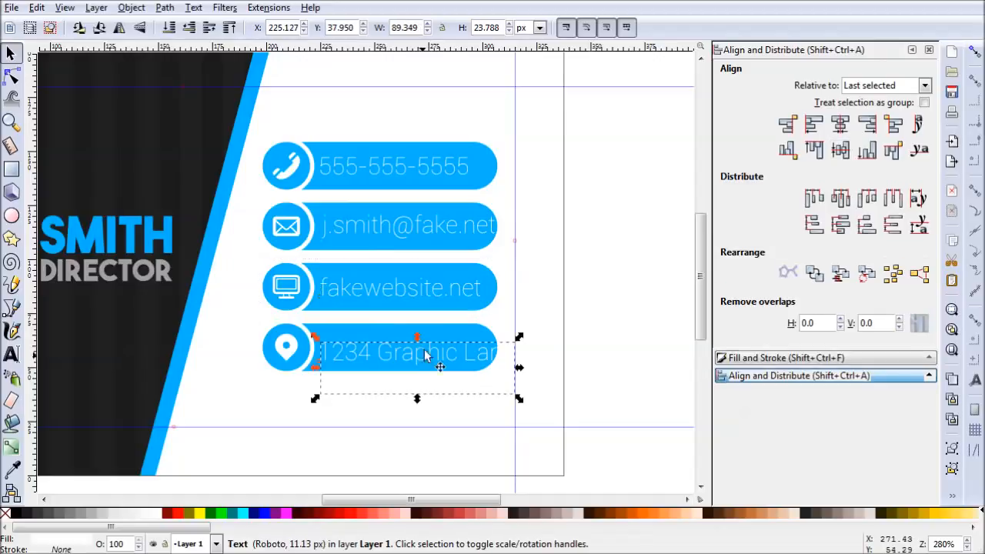
{"action": "left_click", "coordinate": [444, 333], "text": "shift"}
{"action": "left_click", "coordinate": [839, 149]}
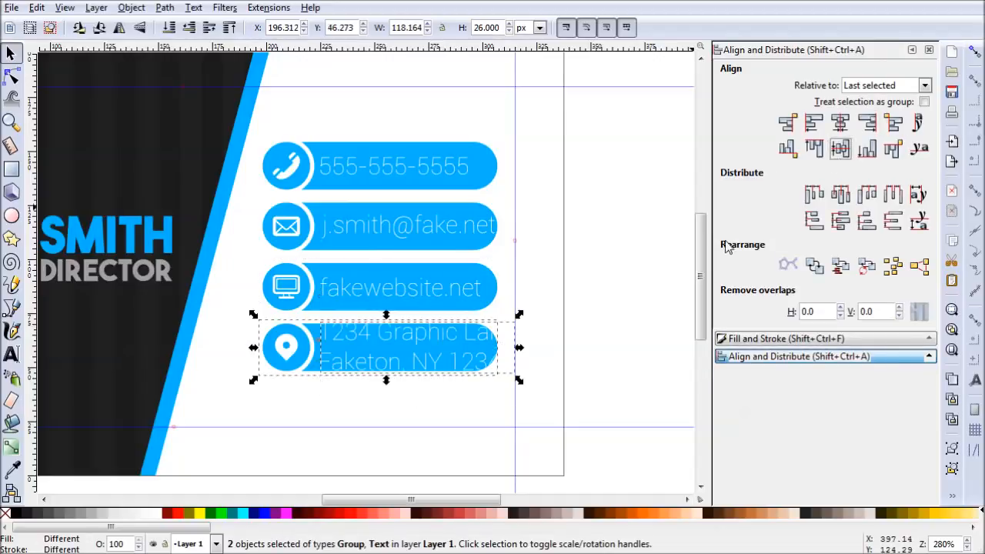
{"action": "left_click", "coordinate": [553, 345]}
- Move the address text straight down until its first line sits at the vertical middle of the location pin bar
{"action": "left_click_drag", "start_coordinate": [446, 337], "coordinate": [446, 356]}
{"action": "key", "text": "alt+Down"}
{"action": "key", "text": "alt+Down"}
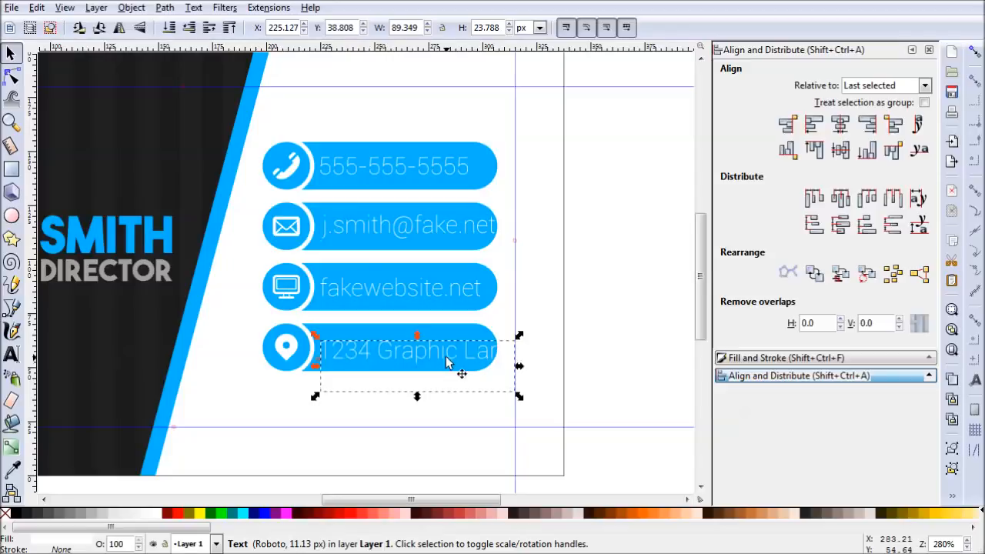
{"action": "left_click", "coordinate": [572, 395]}
- Enter the phone bar group and widen its rounded rectangle to the vertical margin guide, setting the width to 112 px
{"action": "left_click_drag", "start_coordinate": [491, 181], "coordinate": [514, 177]}
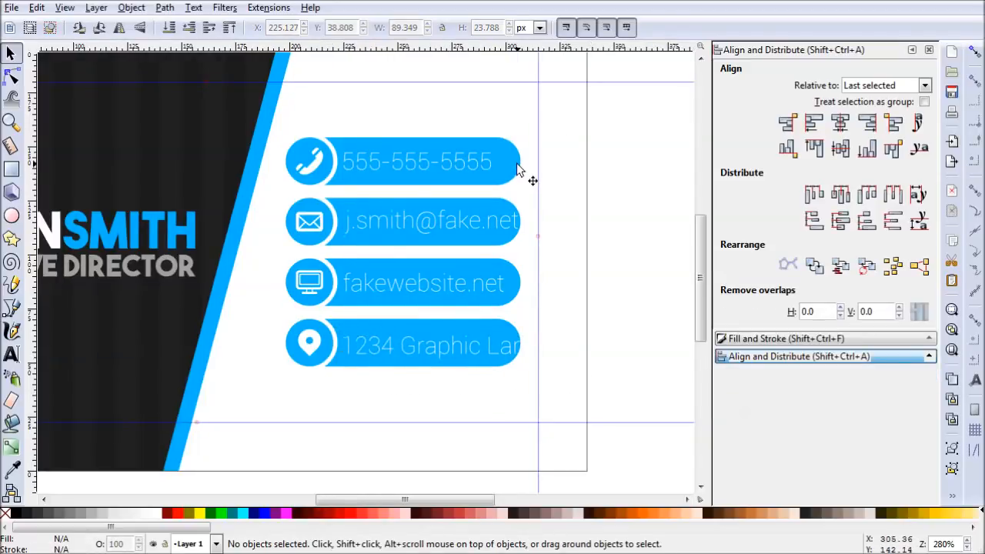
{"action": "left_click", "coordinate": [517, 171]}
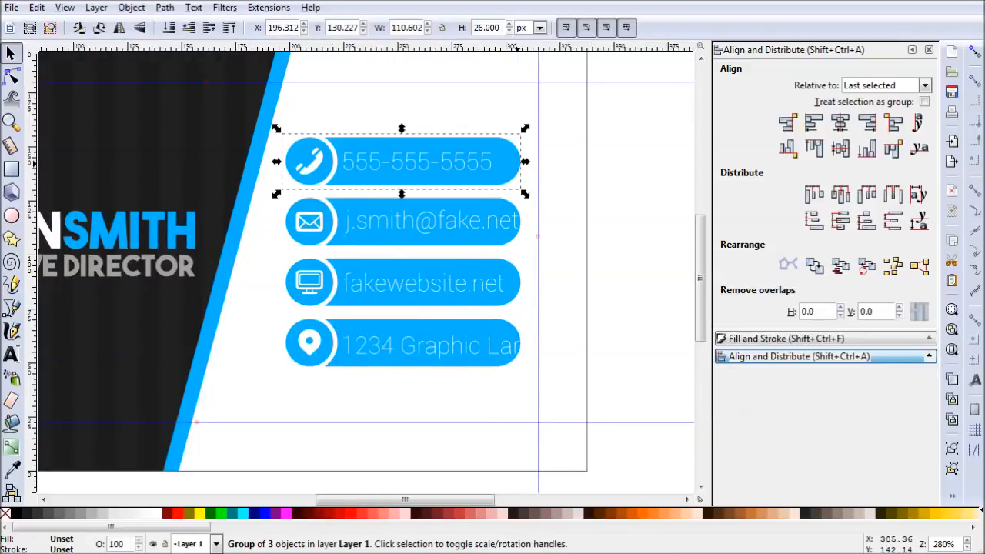
{"action": "double_click", "coordinate": [465, 178]}
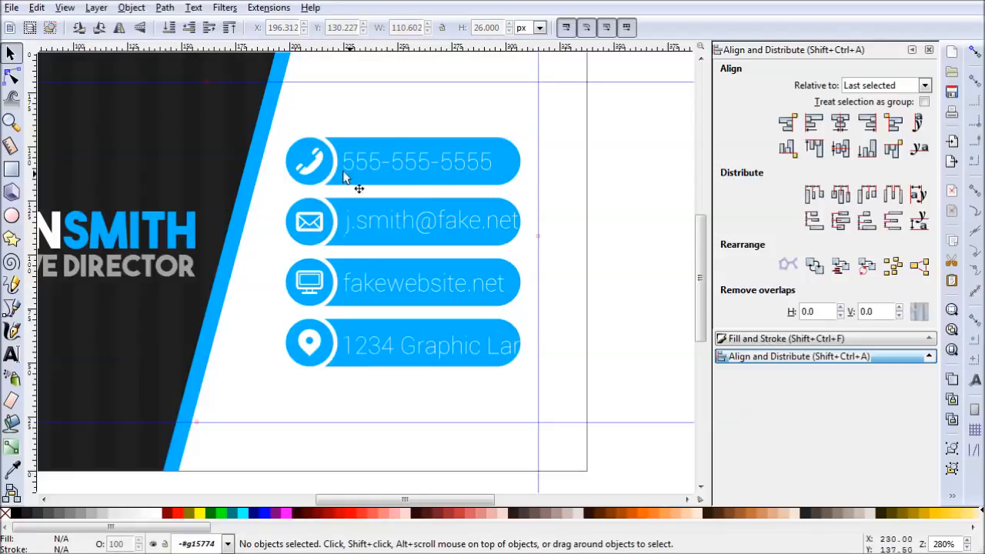
{"action": "left_click", "coordinate": [13, 171]}
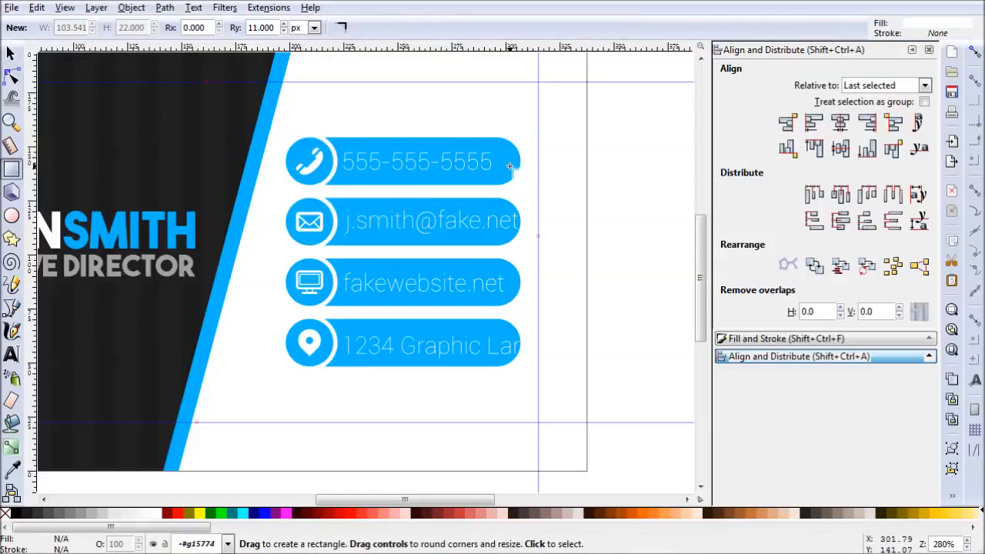
{"action": "left_click", "coordinate": [510, 168]}
{"action": "left_click_drag", "start_coordinate": [522, 185], "coordinate": [539, 184]}
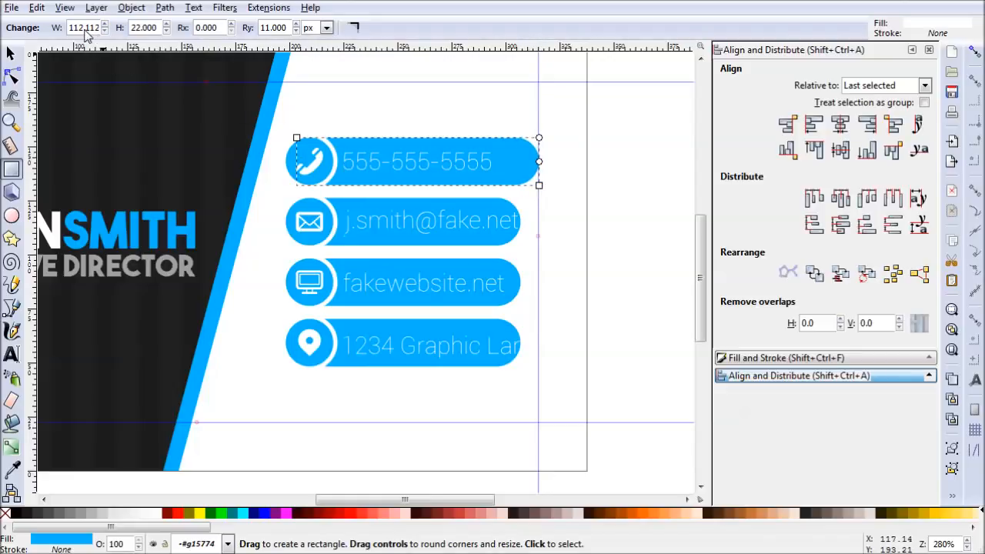
{"action": "left_click_drag", "start_coordinate": [84, 33], "coordinate": [104, 34]}
{"action": "key", "text": "BackSpace"}
{"action": "key", "text": "BackSpace"}
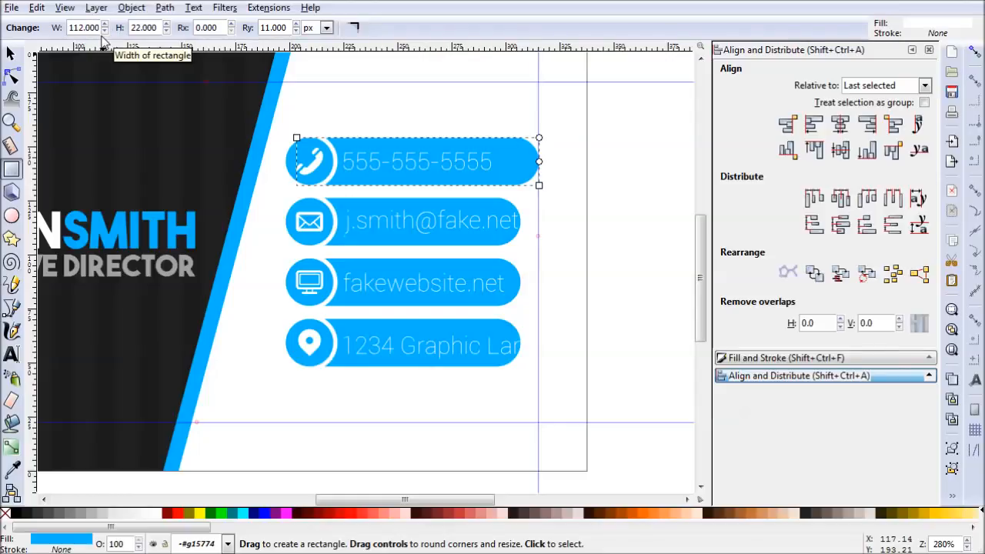
- Set the width of the e-mail bar's rounded rectangle to 112 px
{"action": "triple_click", "coordinate": [84, 30]}
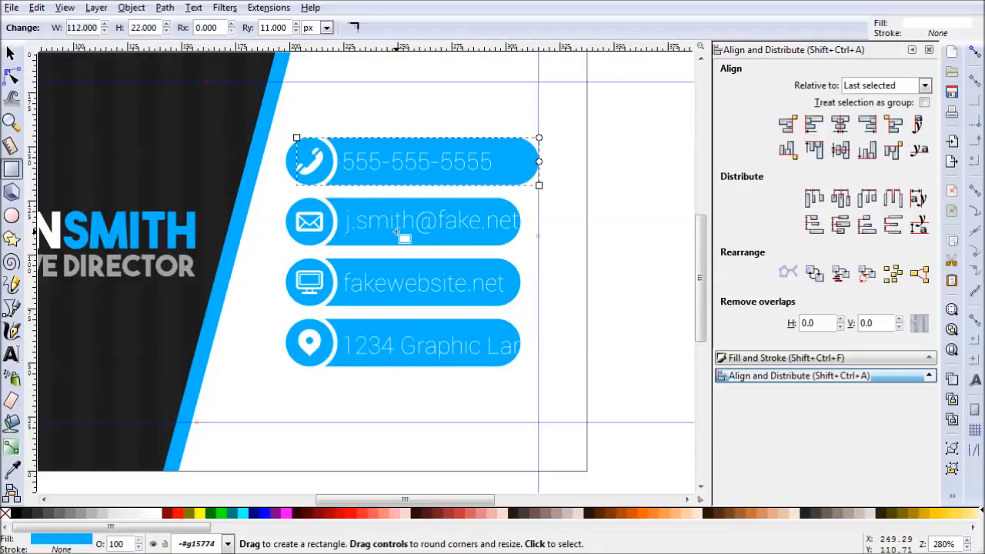
{"action": "left_click", "coordinate": [405, 233]}
{"action": "triple_click", "coordinate": [88, 29]}
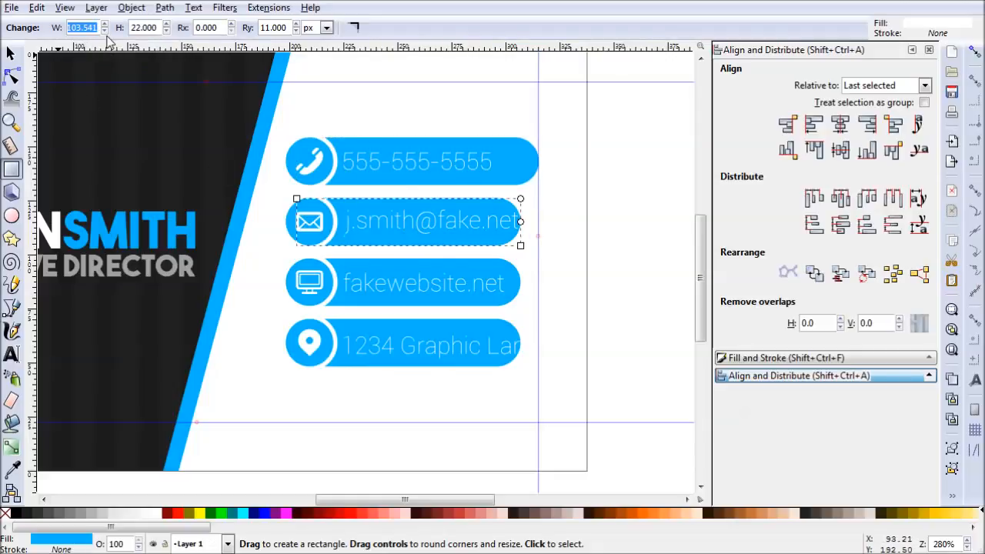
{"action": "type", "text": "112"}
{"action": "key", "text": "Return"}
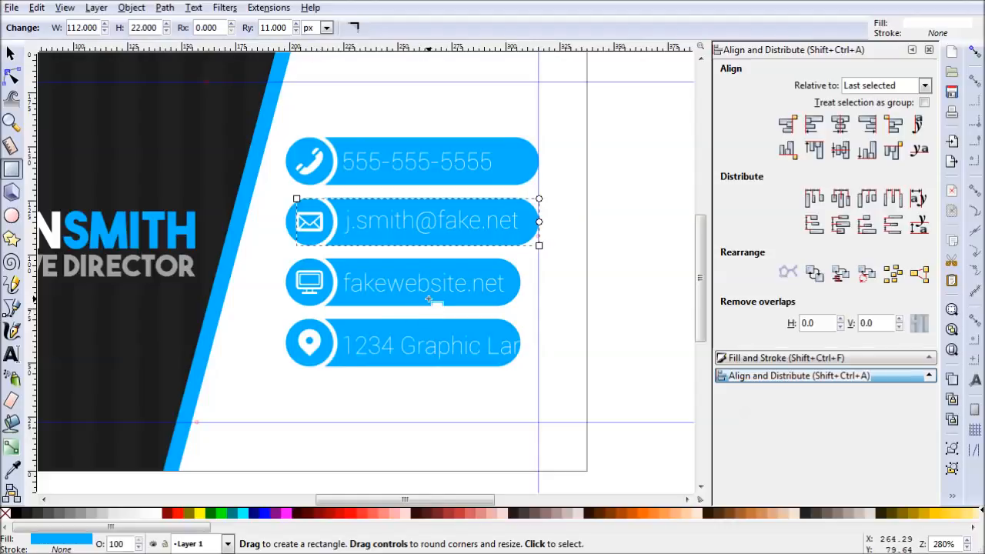
- Set the widths of the website bar's and location pin bar's rounded rectangles to 112 px as well
{"action": "left_click", "coordinate": [432, 301]}
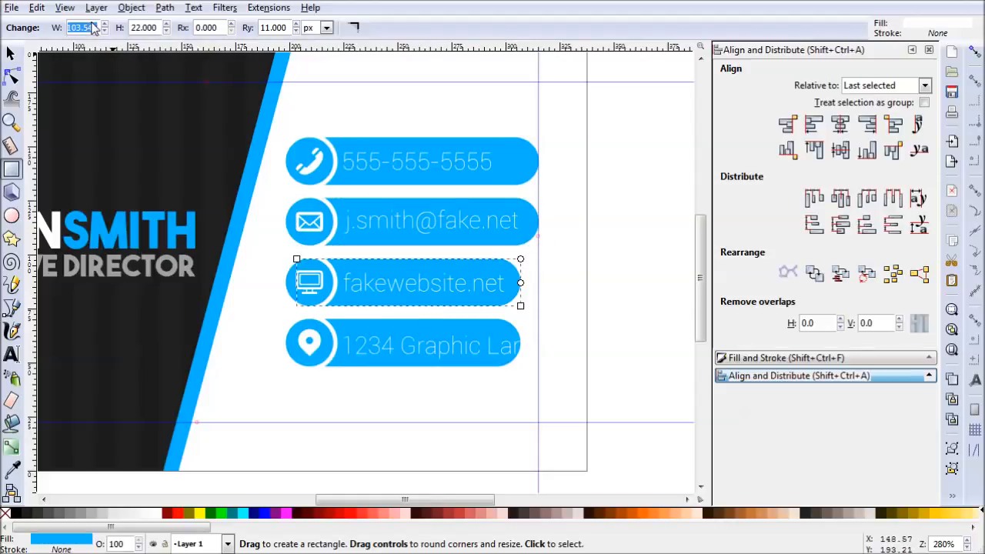
{"action": "key", "text": "Return"}
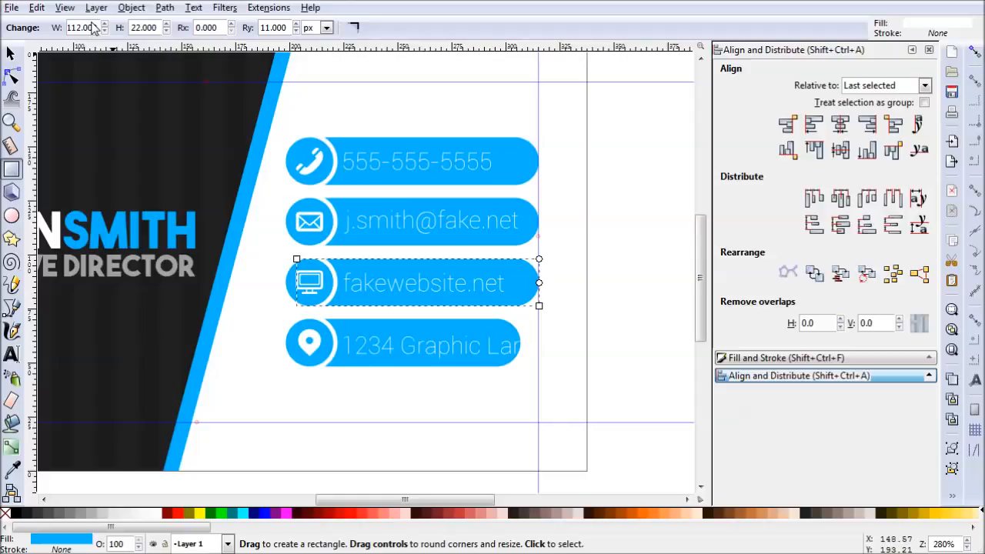
{"action": "left_click", "coordinate": [412, 357]}
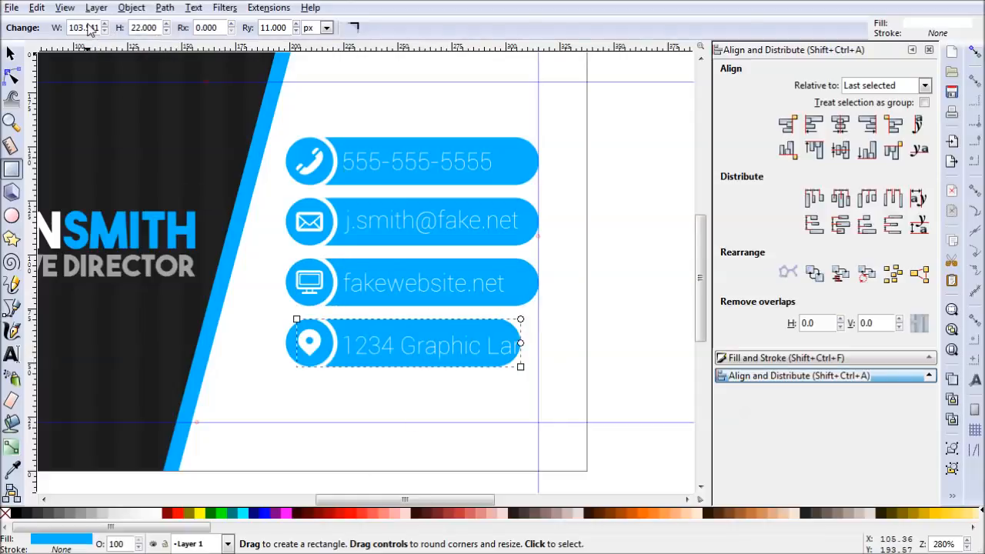
{"action": "type", "text": "112"}
{"action": "key", "text": "Return"}
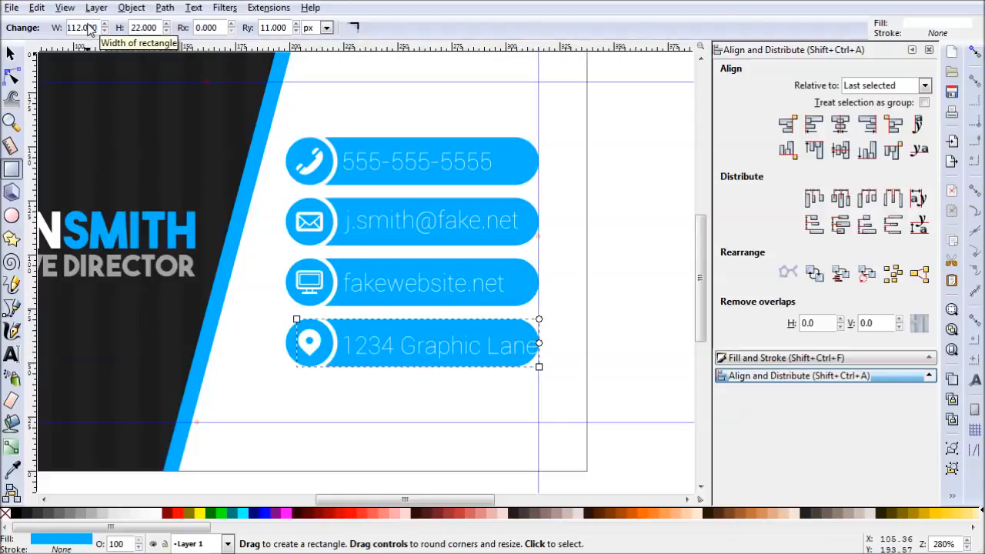
{"action": "left_click", "coordinate": [10, 54]}
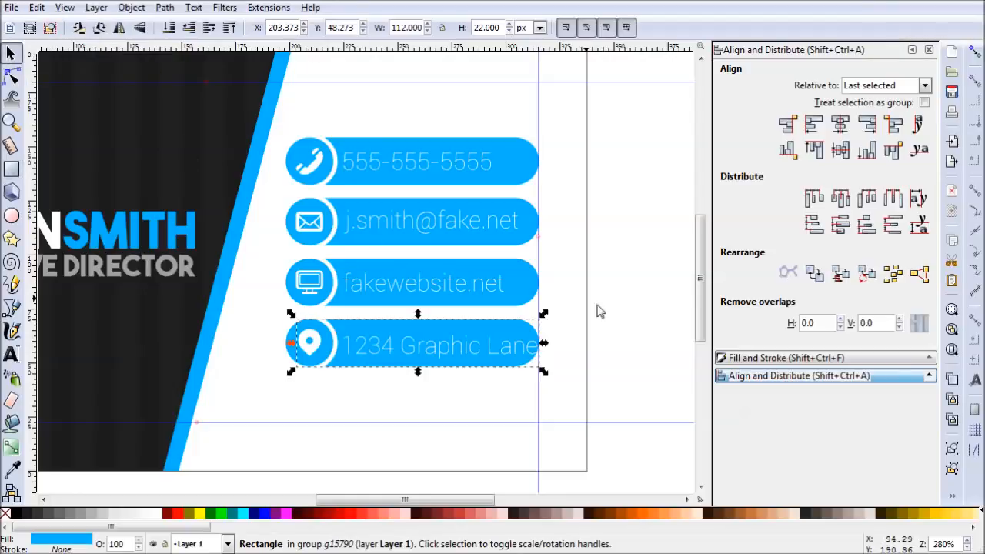
{"action": "left_click", "coordinate": [638, 363]}
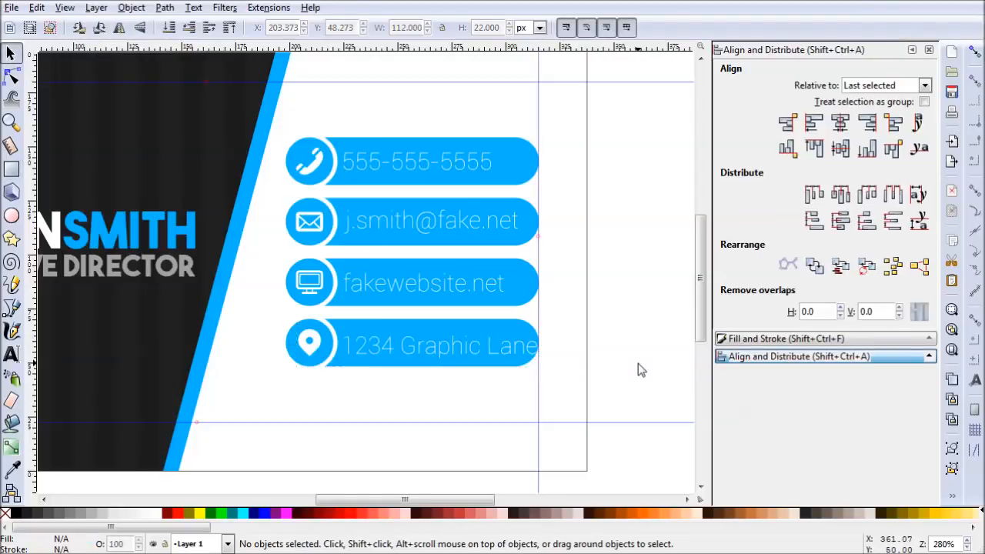
- Enter the location pin bar group and extend its rounded rectangle downward to about 38.4 px high, behind both address lines
{"action": "left_click", "coordinate": [454, 322]}
{"action": "double_click", "coordinate": [354, 322]}
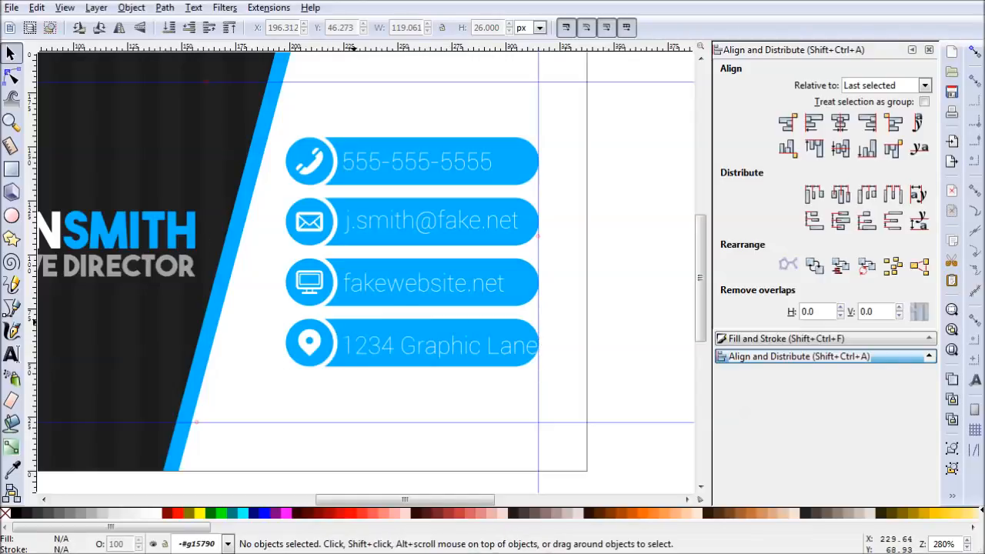
{"action": "left_click", "coordinate": [15, 170]}
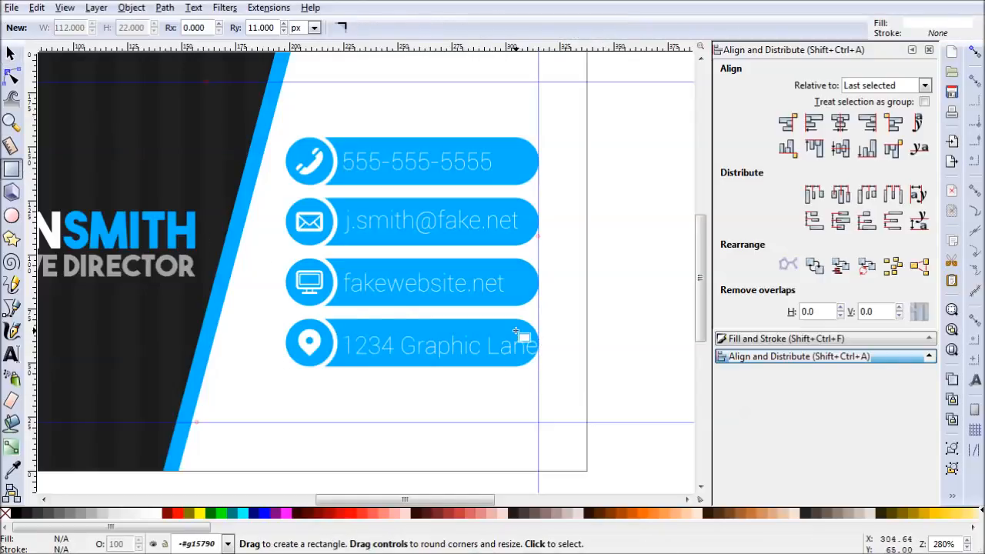
{"action": "left_click", "coordinate": [533, 360]}
{"action": "left_click_drag", "start_coordinate": [540, 368], "coordinate": [538, 402]}
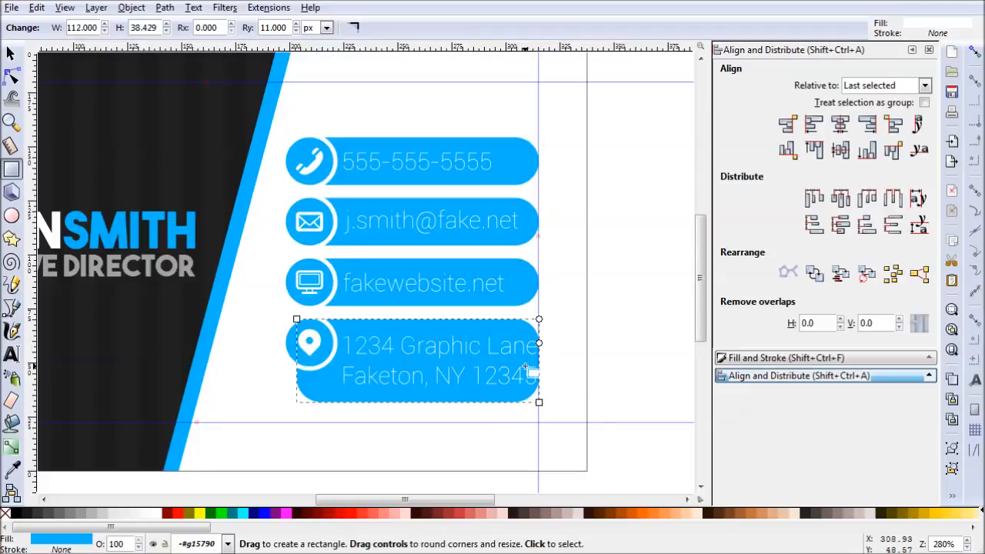
{"action": "key", "text": "s"}
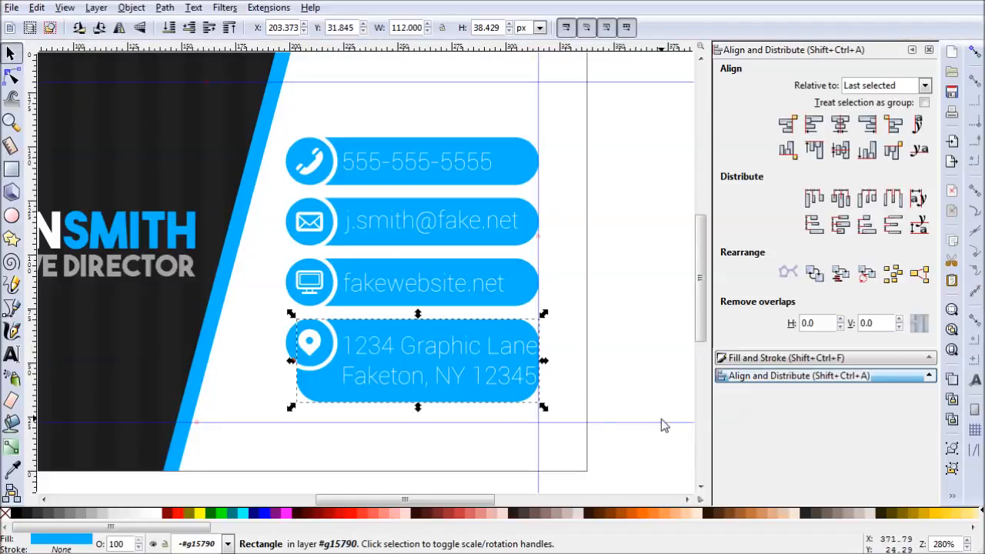
{"action": "left_click", "coordinate": [648, 417]}
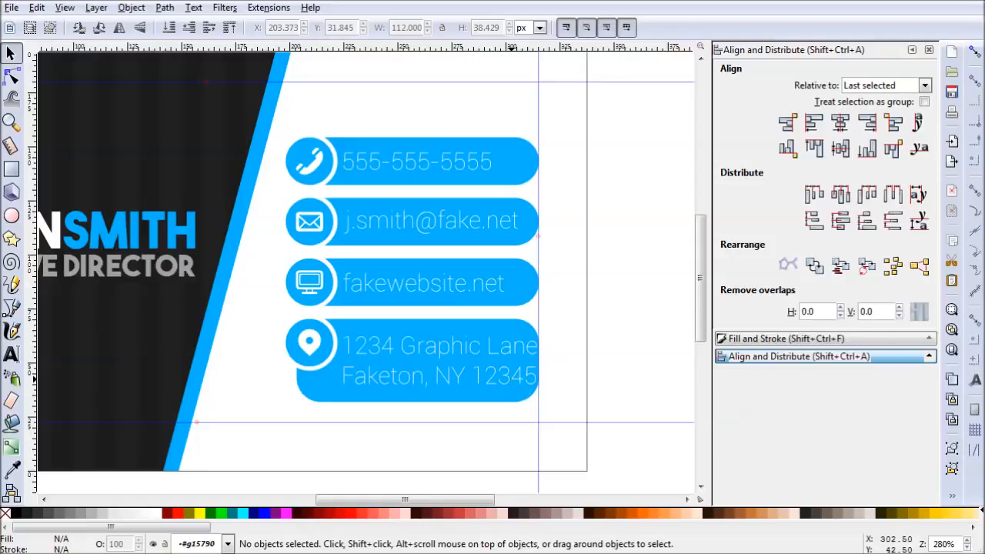
- Scale the address text down proportionally to about 82 px wide and center it vertically on the location pin bar
{"action": "left_click", "coordinate": [510, 379]}
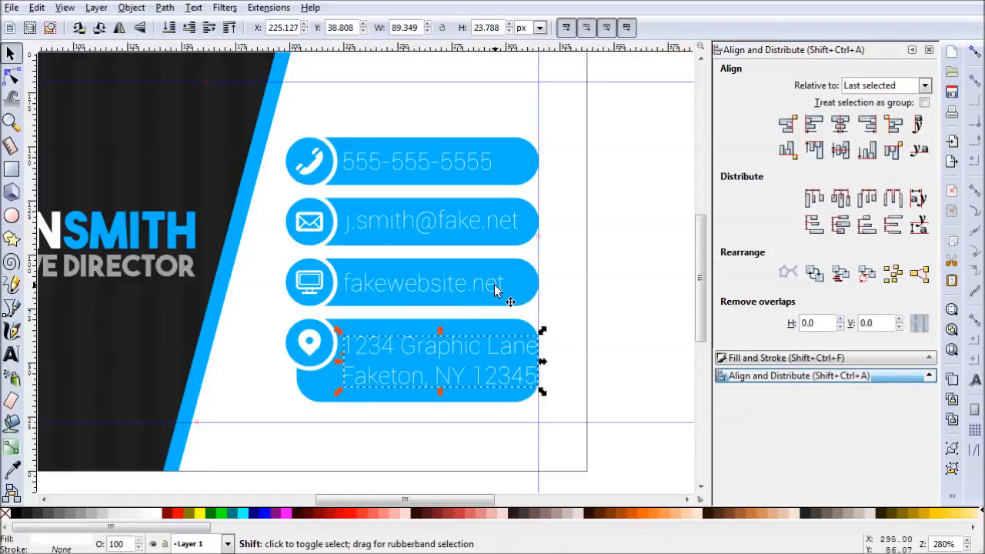
{"action": "left_click_drag", "start_coordinate": [543, 393], "coordinate": [532, 392]}
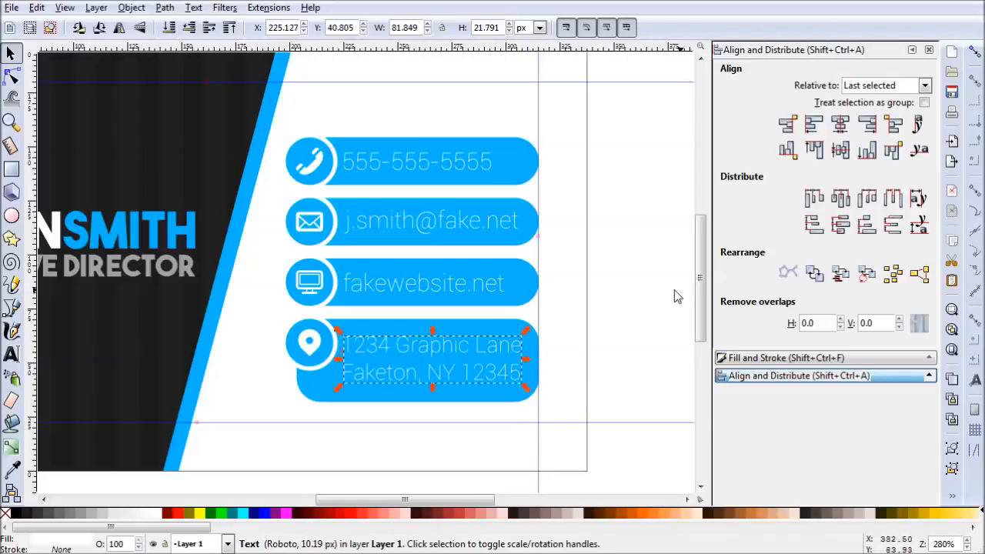
{"action": "left_click", "coordinate": [494, 321], "text": "shift"}
{"action": "left_click", "coordinate": [845, 154]}
{"action": "left_click", "coordinate": [652, 381]}
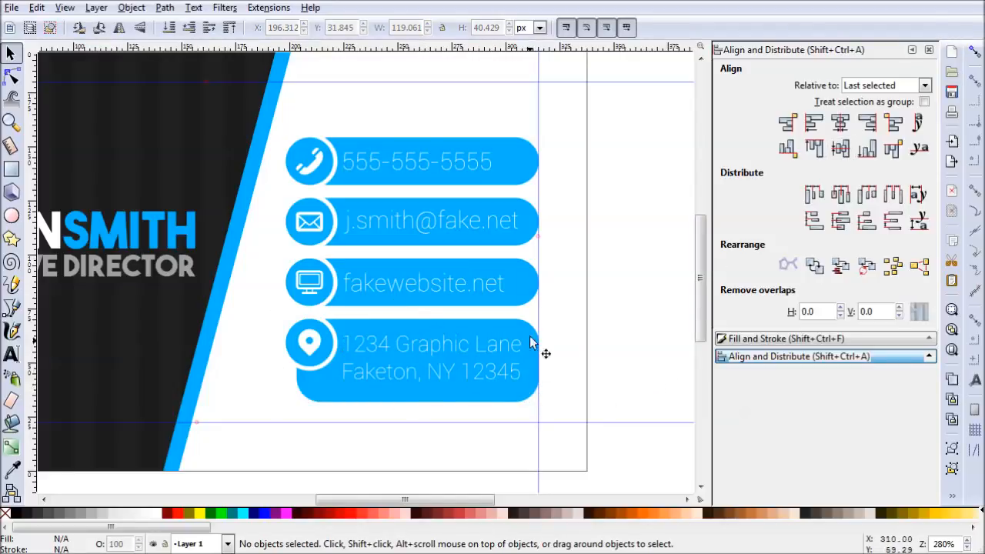
- Center all four contact bars and their texts vertically on the page, treating the selection as a group
{"action": "left_click_drag", "start_coordinate": [587, 364], "coordinate": [591, 381]}
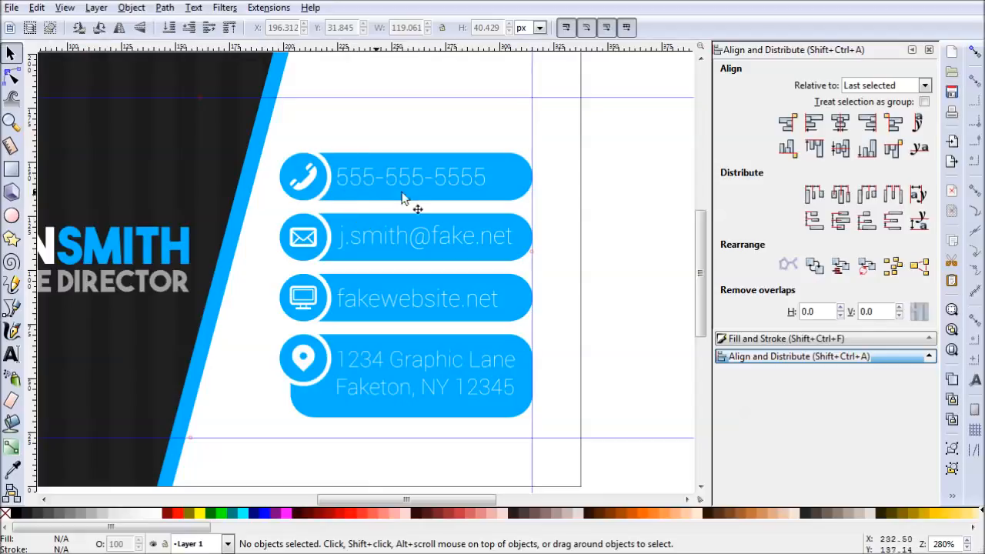
{"action": "left_click_drag", "start_coordinate": [608, 134], "coordinate": [250, 460]}
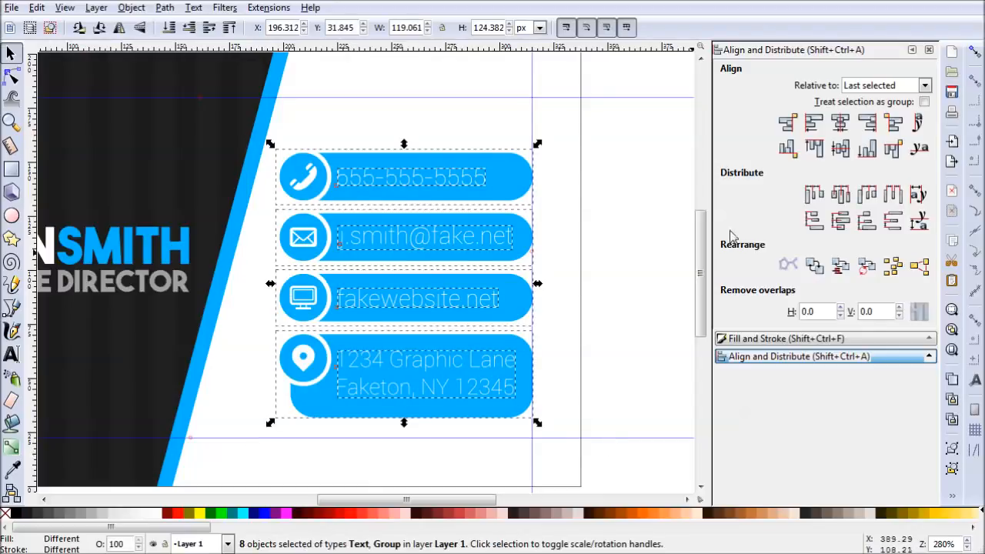
{"action": "left_click", "coordinate": [921, 89]}
{"action": "left_click", "coordinate": [861, 176]}
{"action": "left_click", "coordinate": [840, 149]}
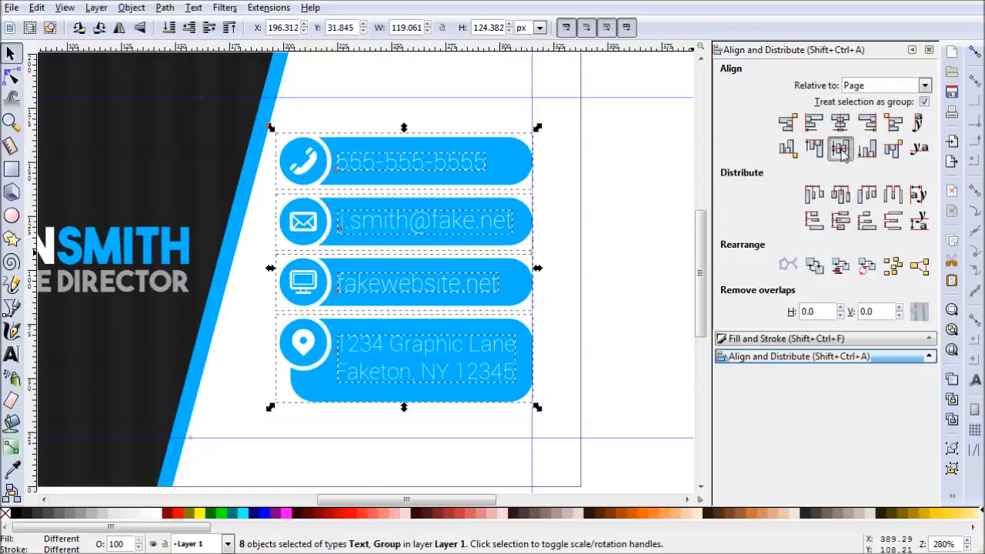
{"action": "left_click", "coordinate": [598, 350]}
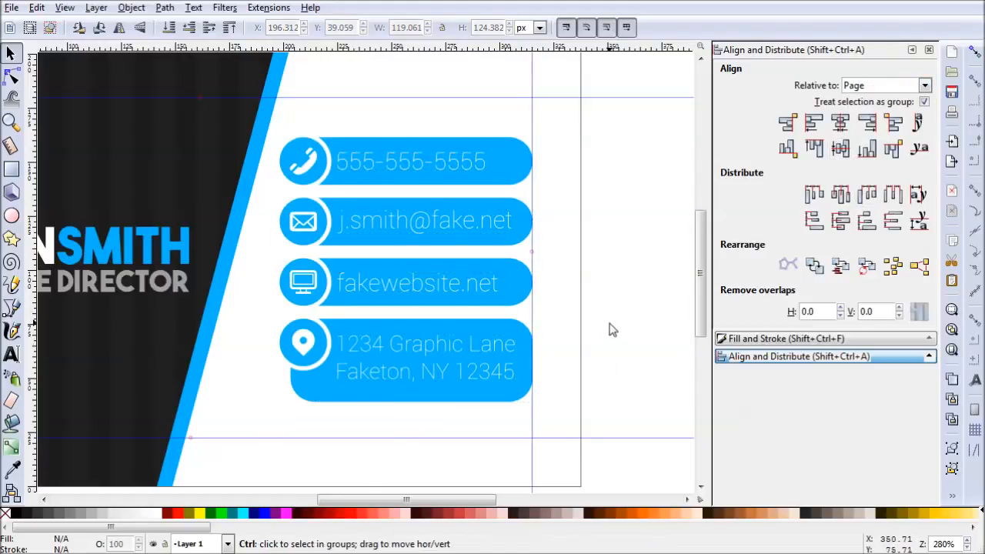
- Enable snapping and draw a 337.5 by 202.5 px rectangle over the whole page, with its corners made square
{"action": "scroll", "coordinate": [610, 319], "scroll_direction": "down", "scroll_amount": 2}
{"action": "left_click_drag", "start_coordinate": [634, 331], "coordinate": [534, 329]}
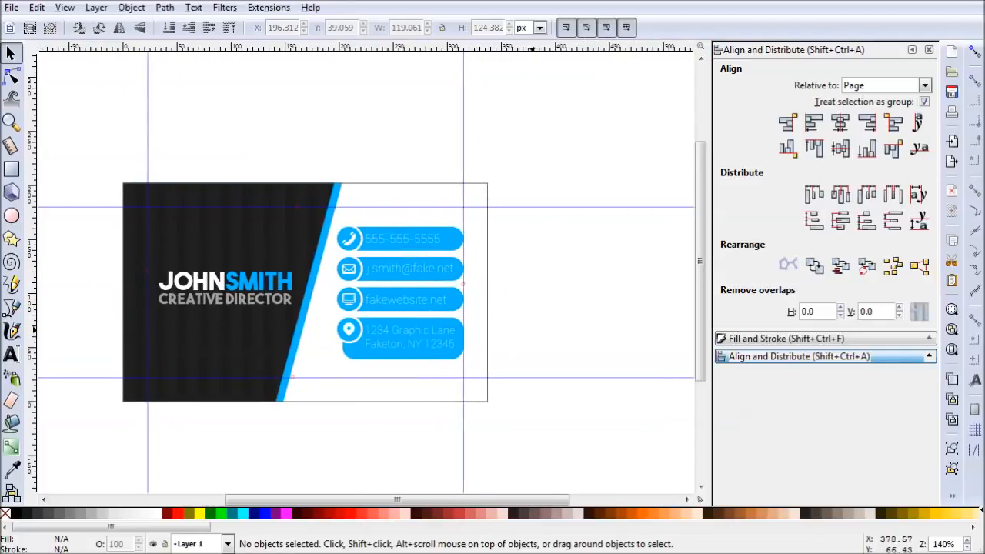
{"action": "left_click", "coordinate": [12, 170]}
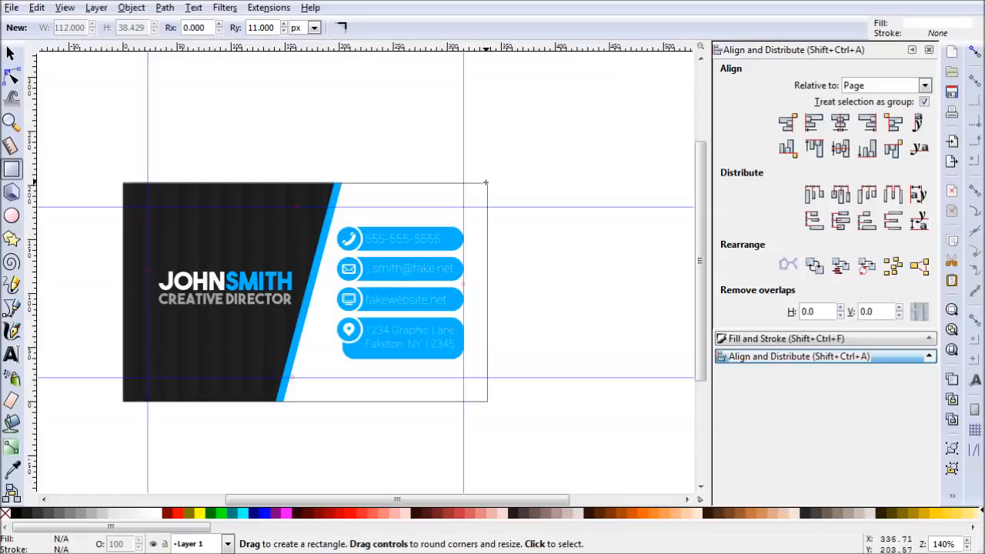
{"action": "left_click", "coordinate": [975, 53]}
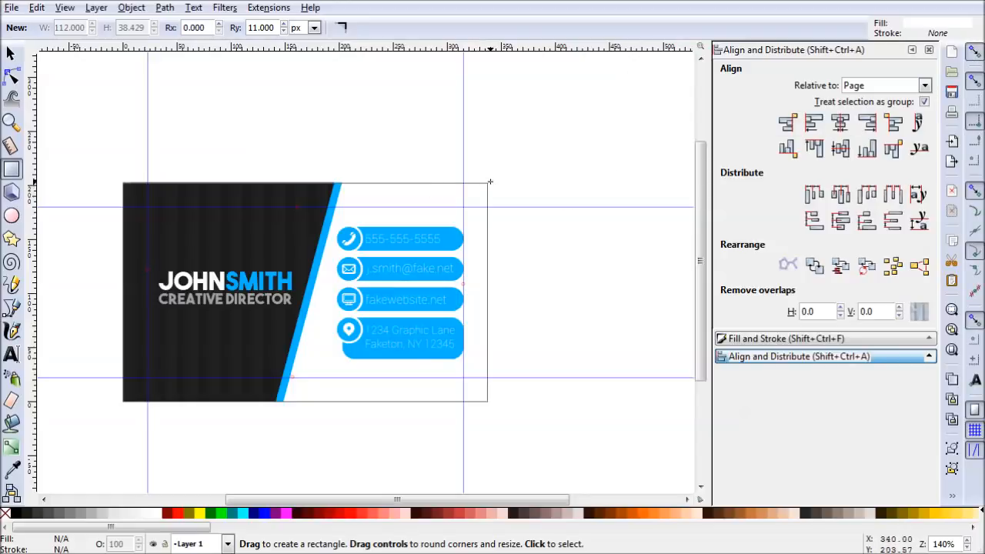
{"action": "mouse_move", "coordinate": [487, 183]}
{"action": "left_mouse_down"}
{"action": "mouse_move", "coordinate": [441, 276]}
{"action": "mouse_move", "coordinate": [264, 393]}
{"action": "mouse_move", "coordinate": [125, 400]}
{"action": "left_mouse_up"}
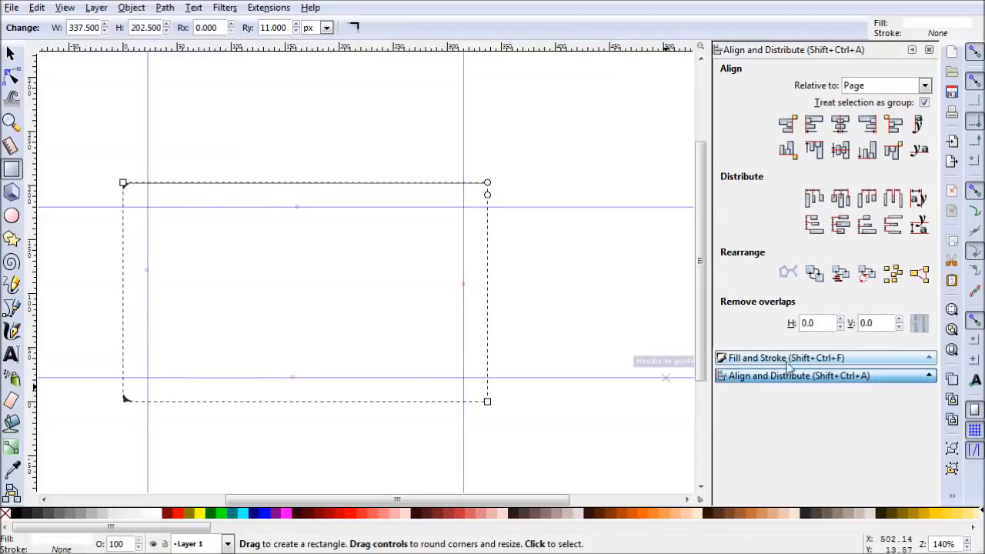
{"action": "left_click", "coordinate": [360, 30]}
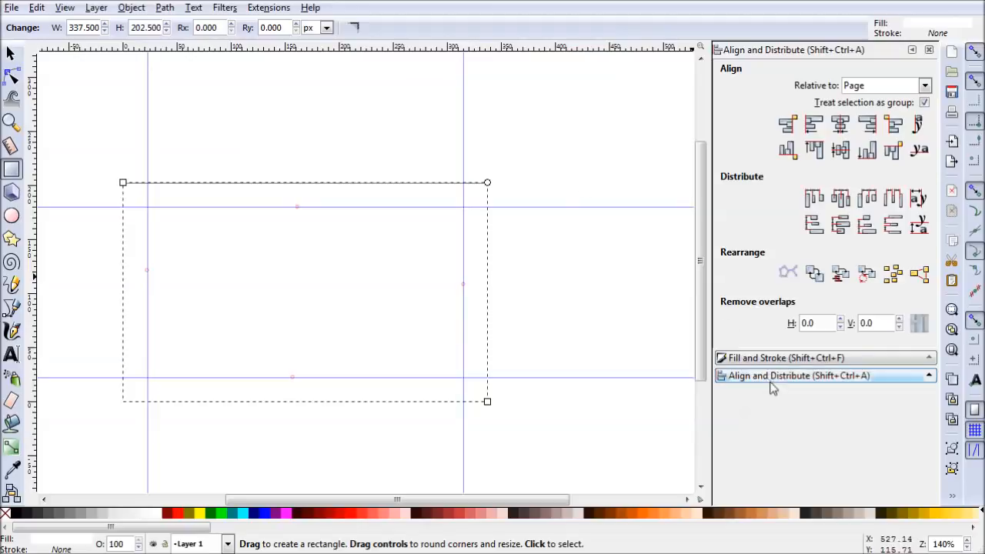
- Check the page-sized rectangle's white fill and stroke paint, and lower it behind all other objects as the card background
{"action": "left_click", "coordinate": [751, 358]}
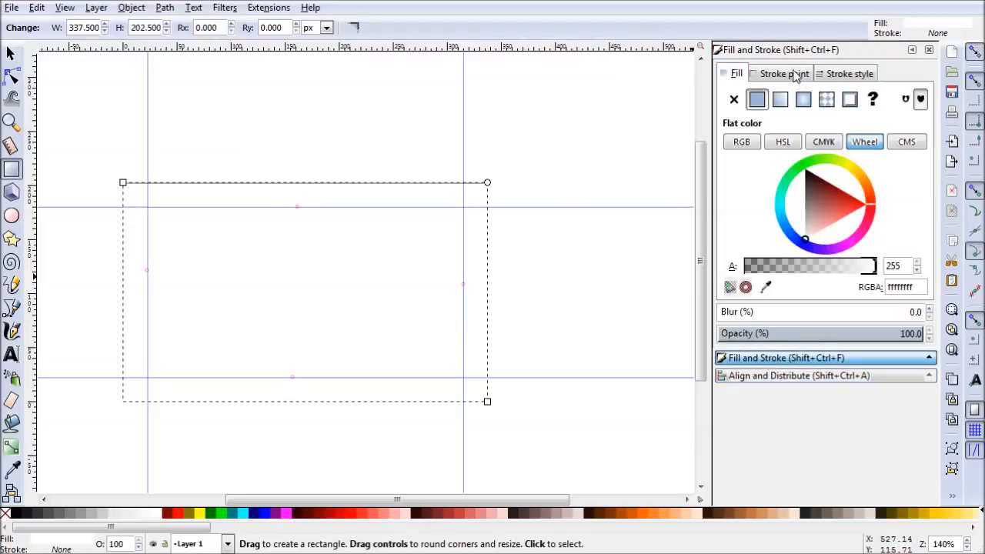
{"action": "left_click", "coordinate": [789, 74]}
{"action": "left_click", "coordinate": [738, 75]}
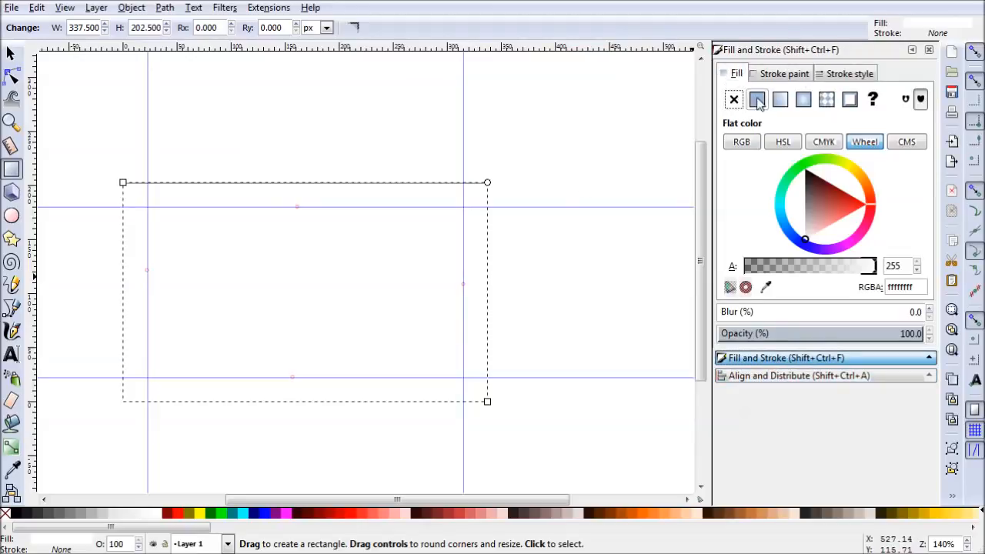
{"action": "left_click", "coordinate": [11, 55]}
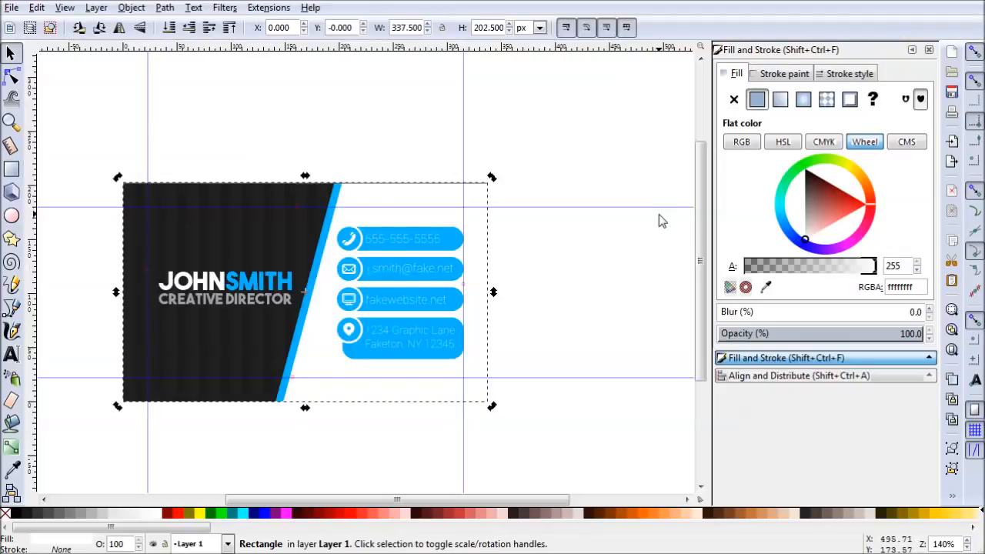
{"action": "left_click", "coordinate": [658, 214]}
{"action": "left_click_drag", "start_coordinate": [583, 299], "coordinate": [618, 291]}
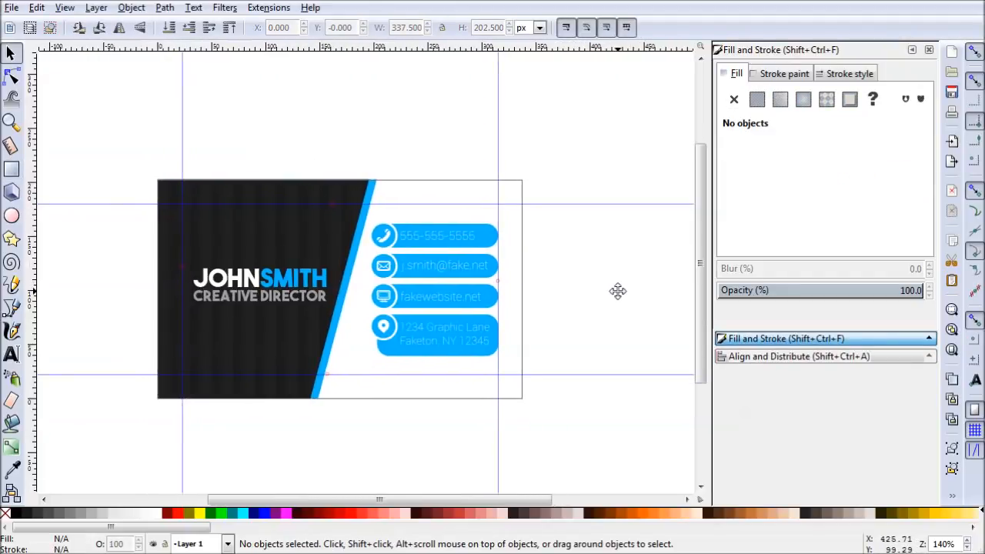
{"action": "scroll", "coordinate": [530, 335], "scroll_direction": "up", "scroll_amount": 1}
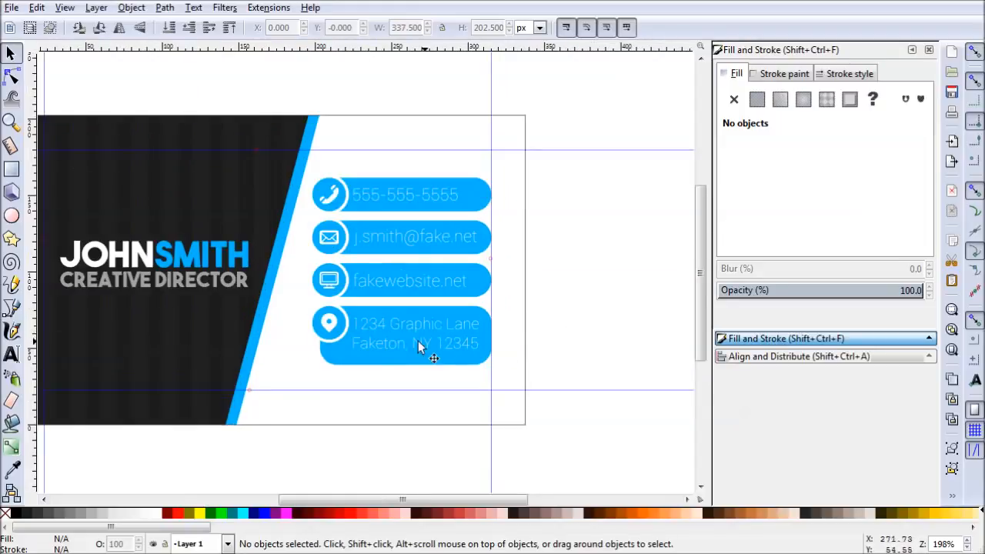
{"action": "left_click", "coordinate": [458, 321]}
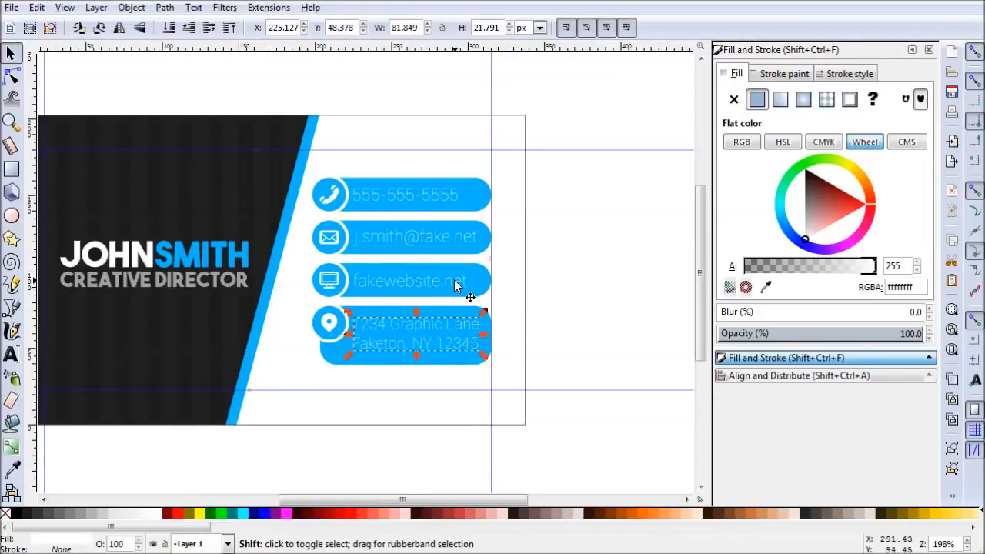
{"action": "left_click", "coordinate": [455, 285], "text": "shift"}
{"action": "left_click", "coordinate": [460, 239], "text": "shift"}
{"action": "left_click", "coordinate": [447, 194], "text": "shift"}
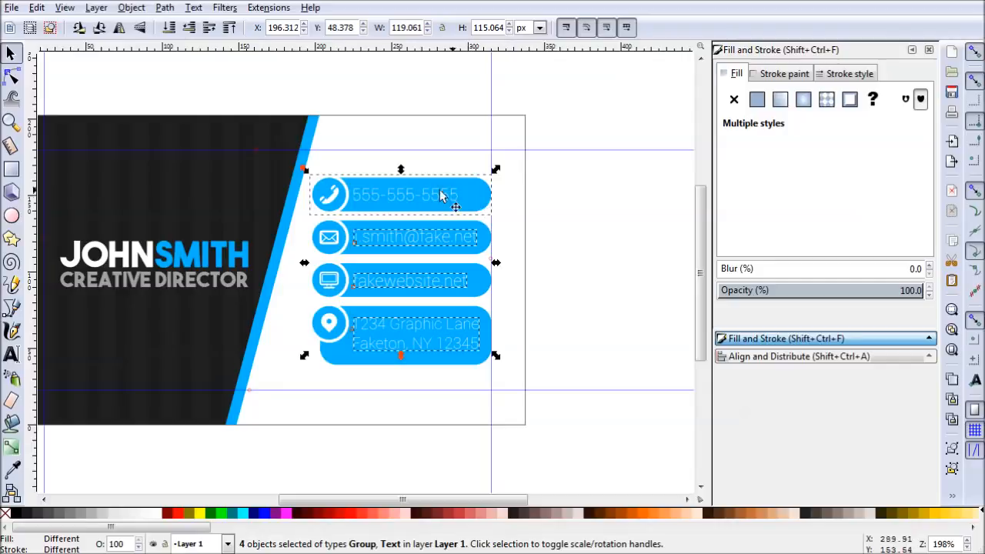
{"action": "left_click", "coordinate": [584, 211]}
- Give the four contact texts on the blue bars a flat white stroke with a width of 0.5 px
{"action": "left_click", "coordinate": [454, 328]}
{"action": "left_click", "coordinate": [445, 283], "text": "shift"}
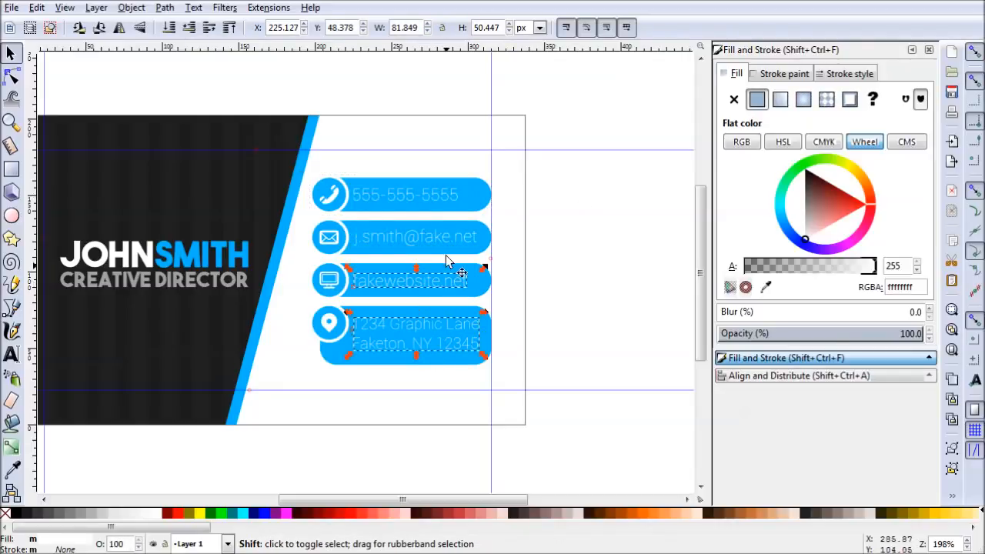
{"action": "left_click", "coordinate": [446, 240], "text": "shift"}
{"action": "left_click", "coordinate": [447, 196], "text": "shift"}
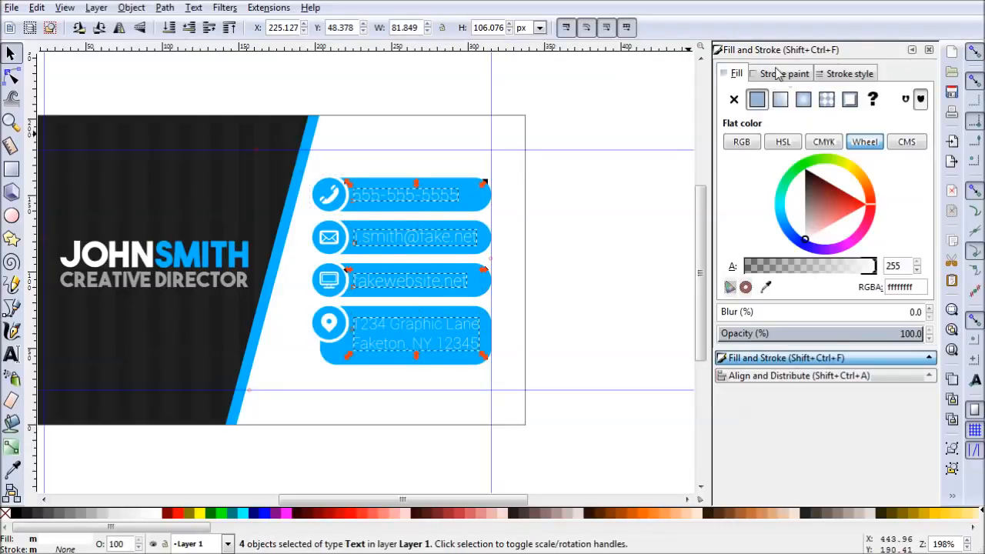
{"action": "left_click", "coordinate": [779, 74]}
{"action": "left_click", "coordinate": [757, 99]}
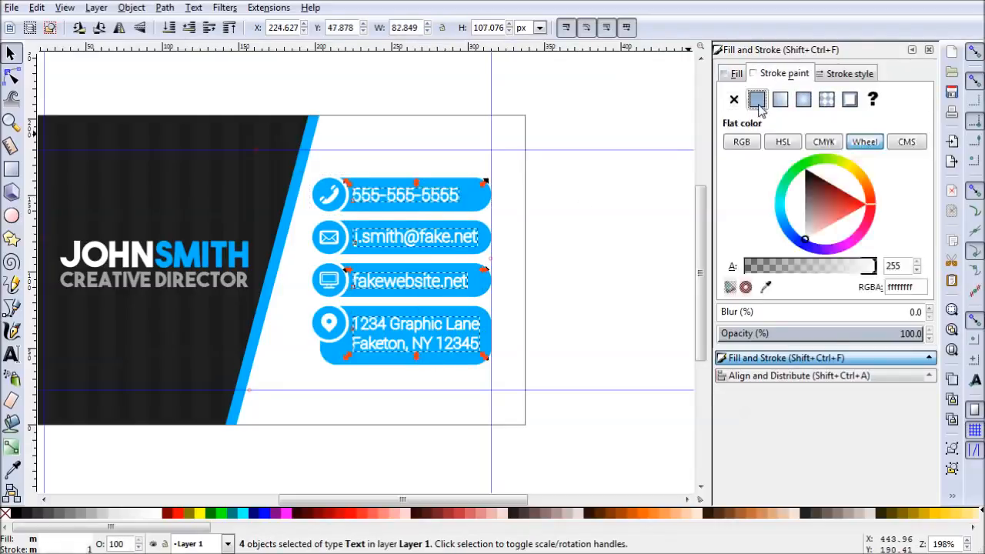
{"action": "left_click", "coordinate": [847, 73]}
{"action": "type", "text": "0.5"}
{"action": "key", "text": "Return"}
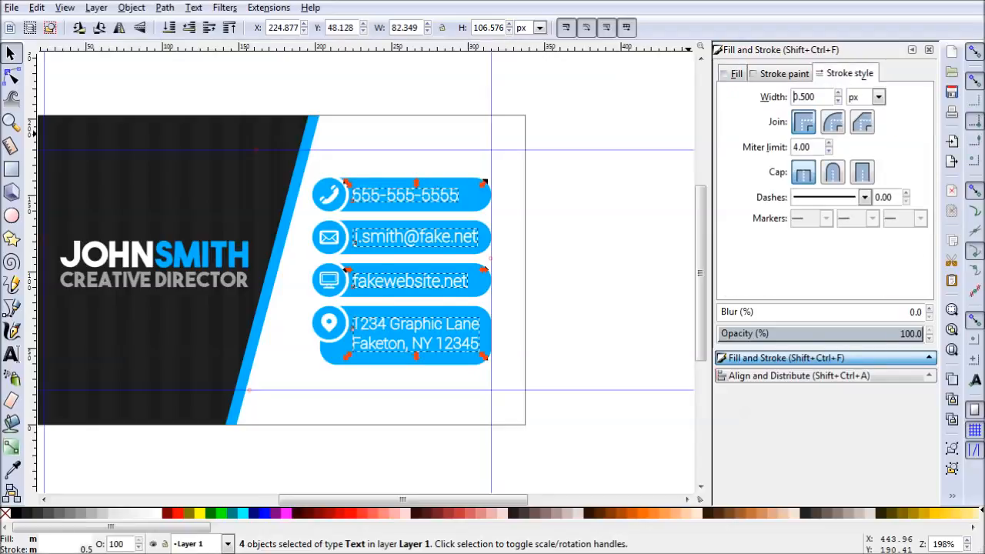
{"action": "left_click", "coordinate": [545, 97]}
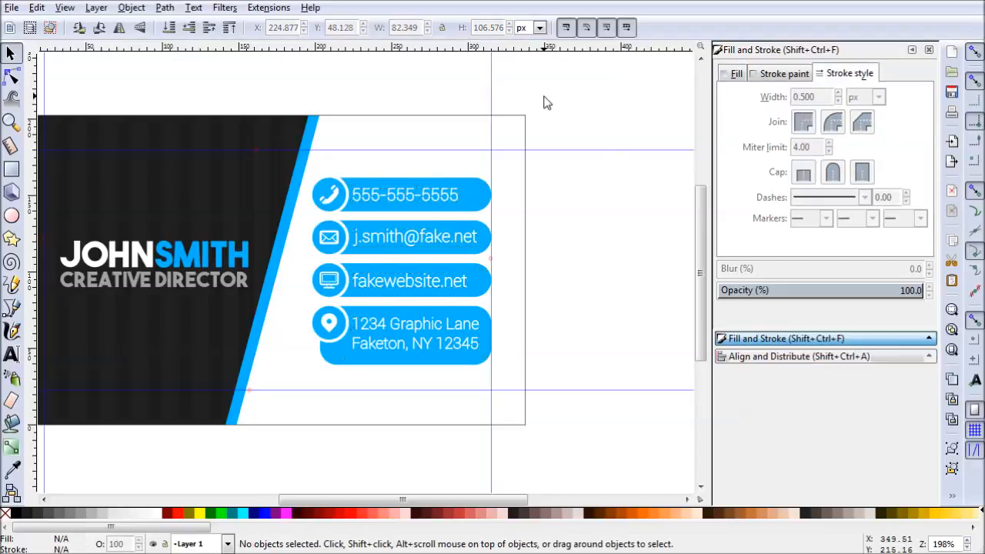
{"action": "left_click_drag", "start_coordinate": [555, 305], "coordinate": [602, 301]}
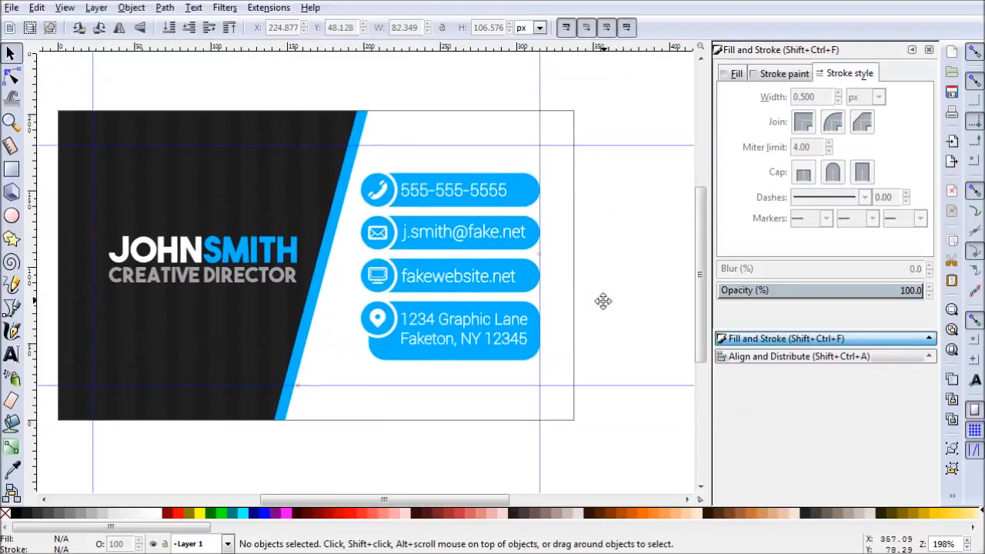
{"action": "scroll", "coordinate": [616, 328], "scroll_direction": "down", "scroll_amount": 2}
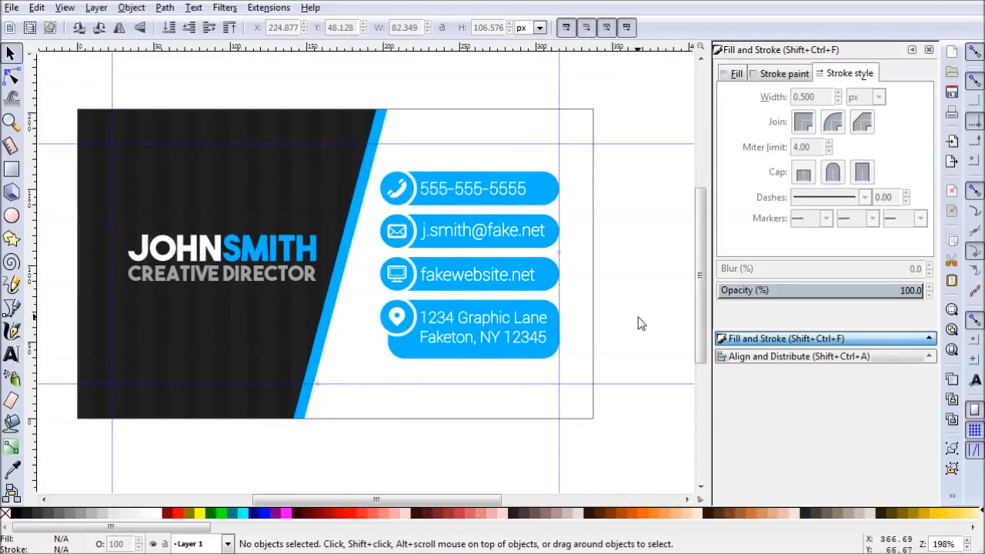
{"action": "left_click_drag", "start_coordinate": [635, 323], "coordinate": [600, 326]}
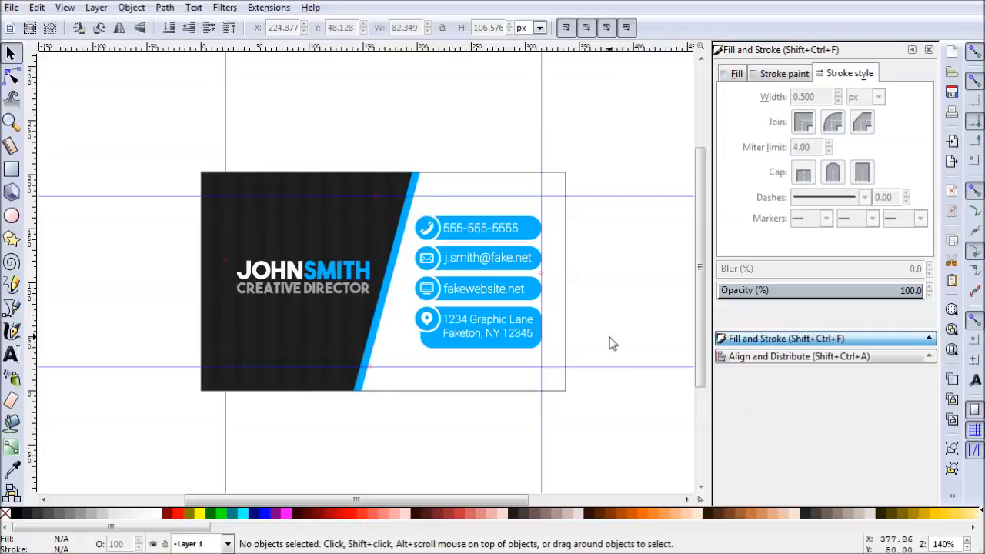